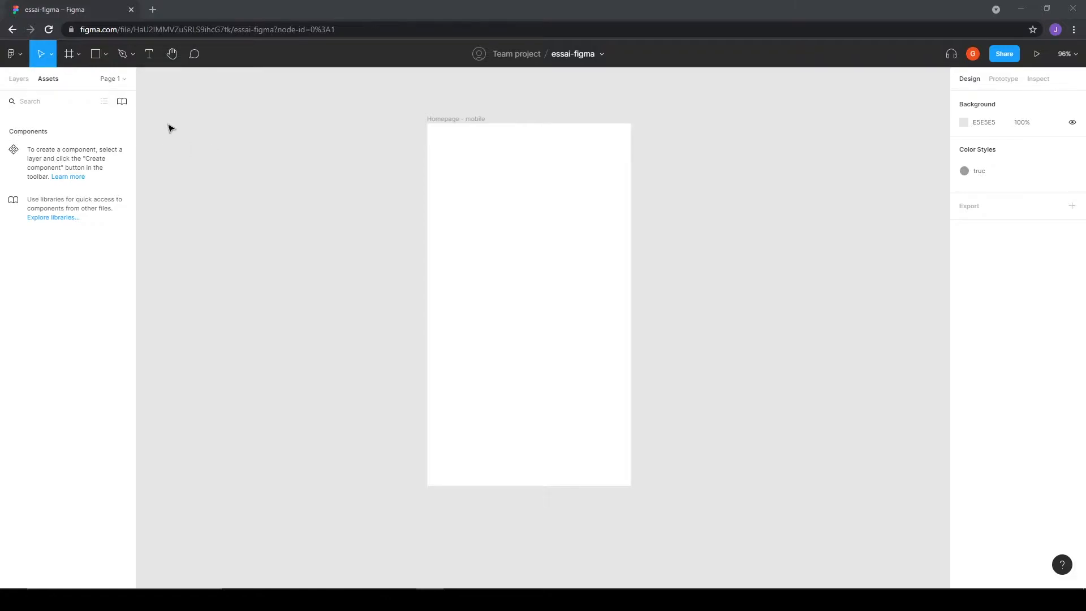
# Step: Move the Homepage - mobile frame to about X -377, Y -308 and fill it with grey AFAFAF
pyautogui.moveTo(459, 121); pyautogui.dragTo(355, 134)
pyautogui.click(965, 348)
pyautogui.moveTo(877, 346); pyautogui.dragTo(809, 347)
pyautogui.click(681, 312)
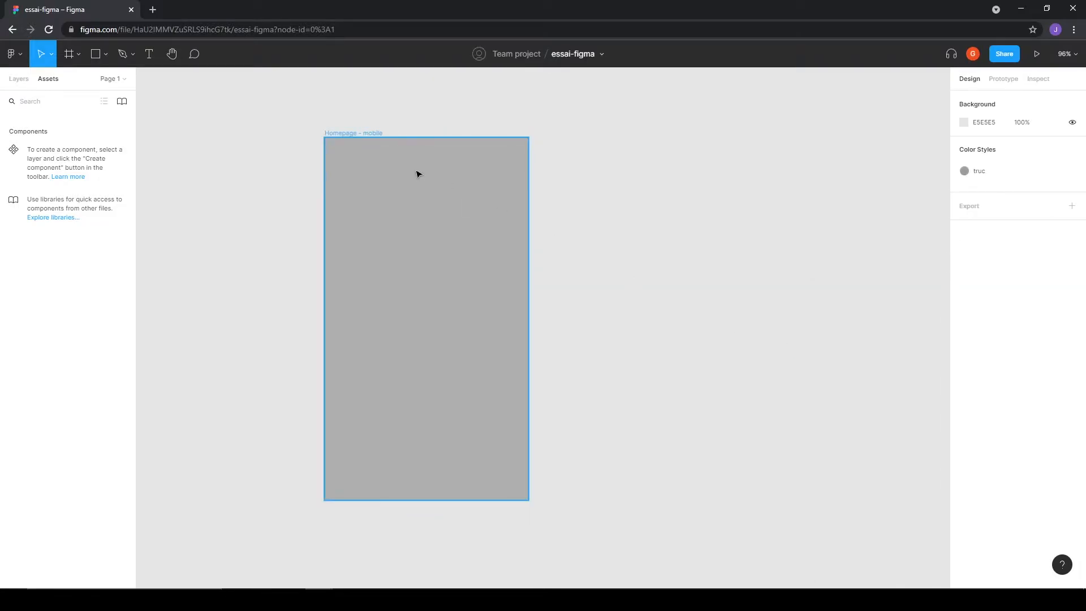
# Step: Duplicate the Homepage - mobile frame beside the original at about X 35 and rename the copy "details- mobile"
pyautogui.click(356, 138)
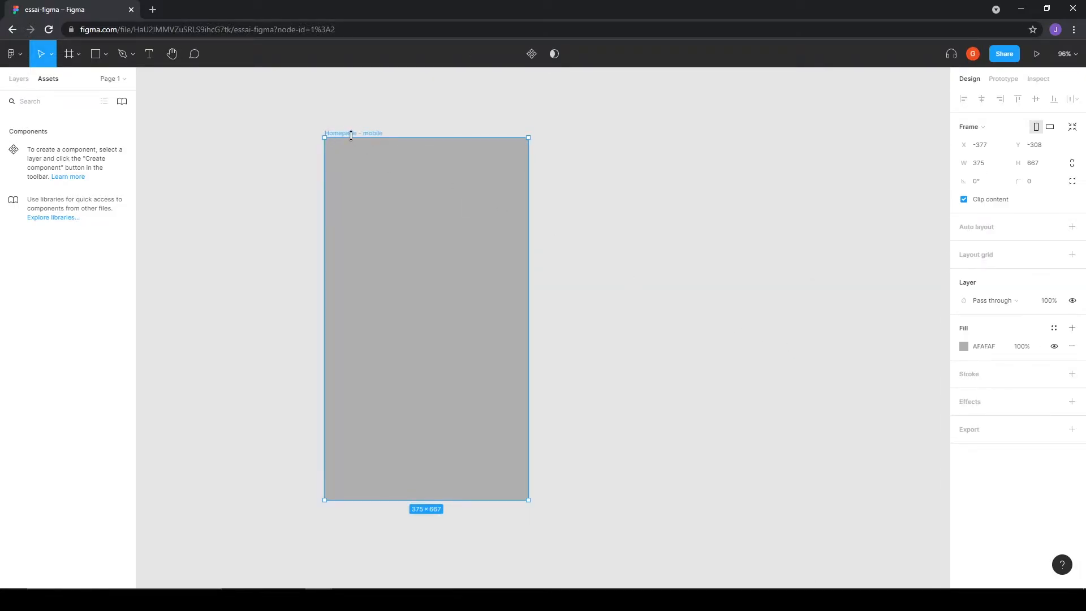
pyautogui.moveTo(359, 133); pyautogui.dragTo(584, 138)
pyautogui.click(504, 118)
pyautogui.click(569, 135)
pyautogui.doubleClick(584, 135)
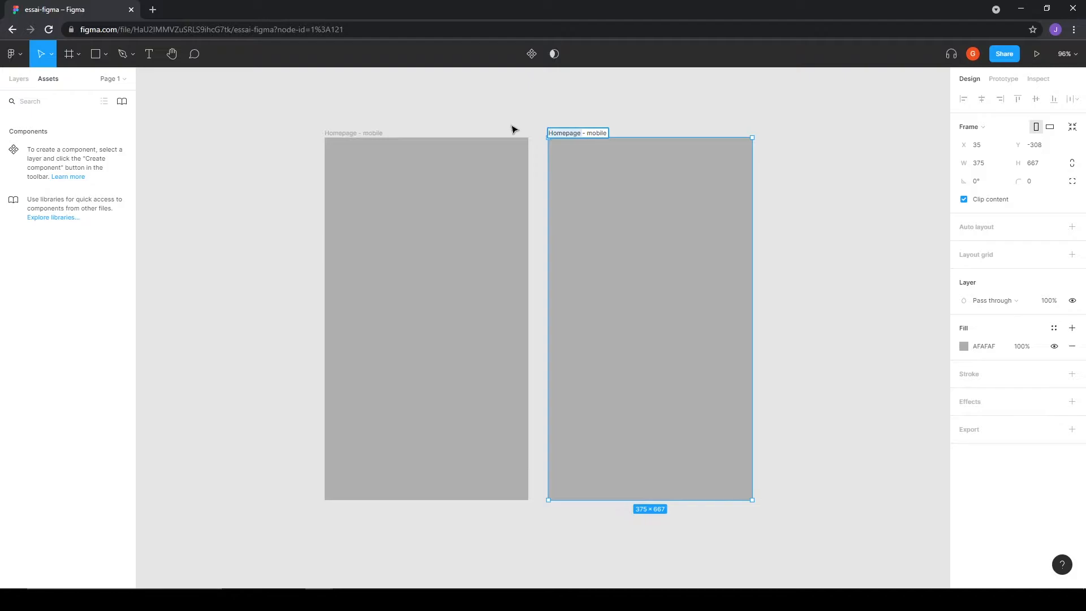
pyautogui.write('details')
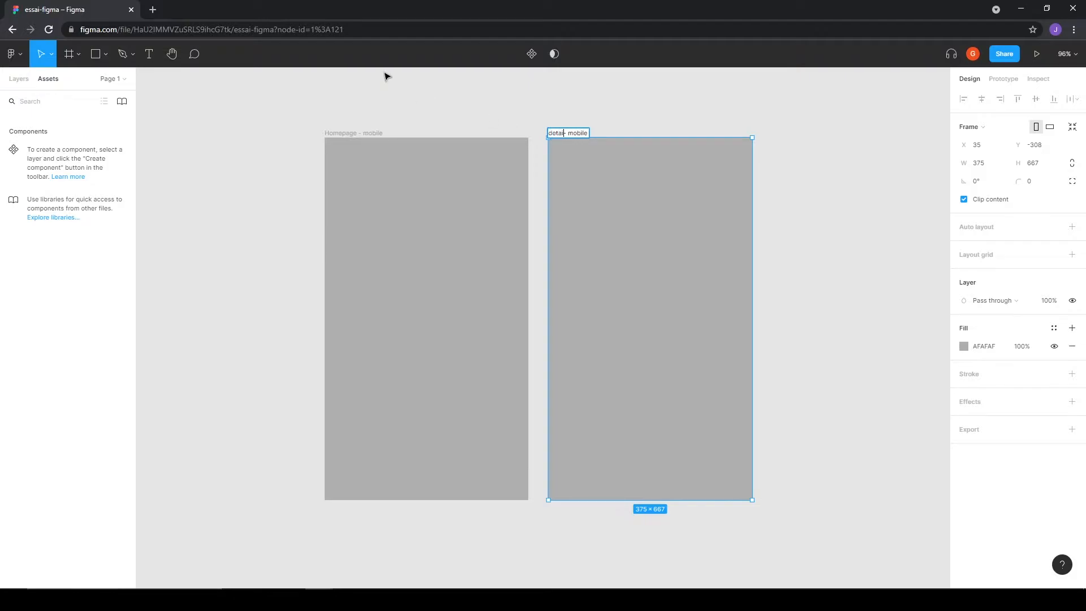
pyautogui.click(419, 113)
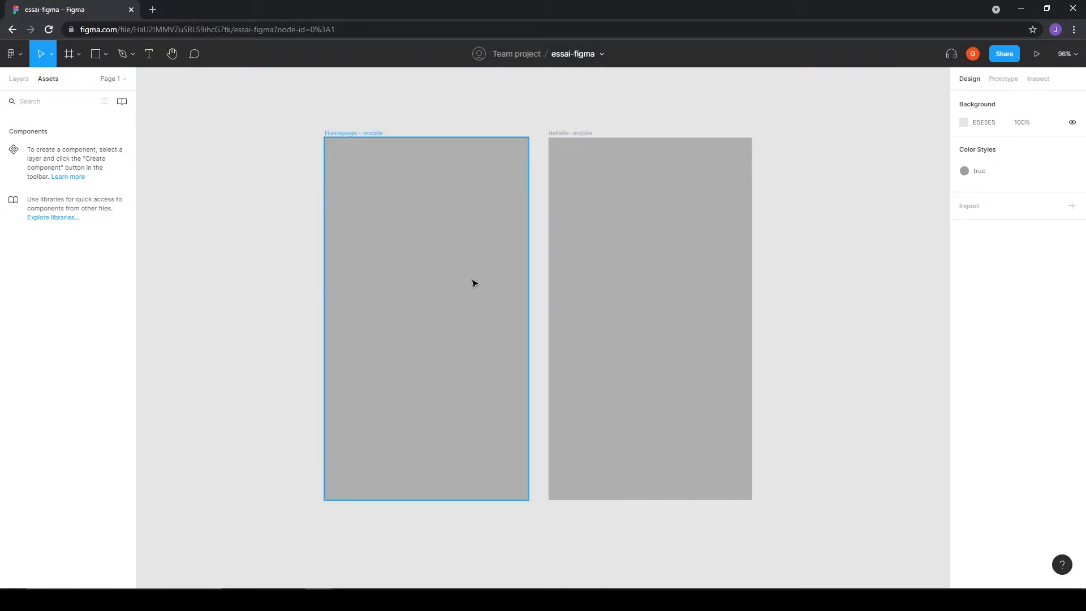
# Step: Draw a rectangle in the upper part of the Homepage - mobile frame and size it to 250 × 42
pyautogui.click(94, 54)
pyautogui.moveTo(346, 194)
pyautogui.mouseDown()
pyautogui.moveTo(381, 216)
pyautogui.moveTo(478, 217)
pyautogui.mouseUp()
pyautogui.click(1036, 151)
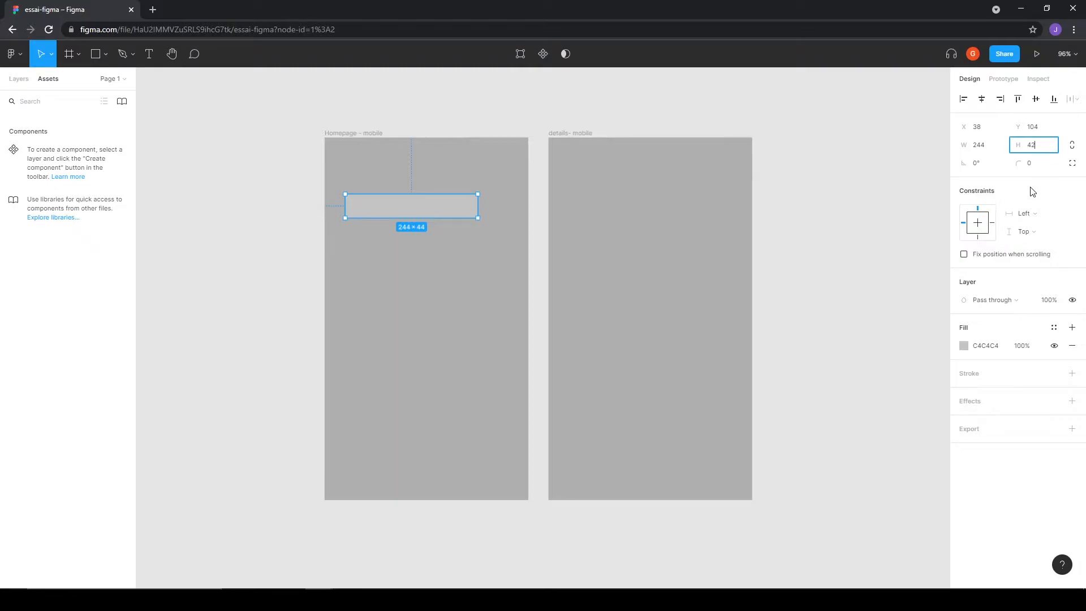
pyautogui.click(984, 149)
pyautogui.press('Return')
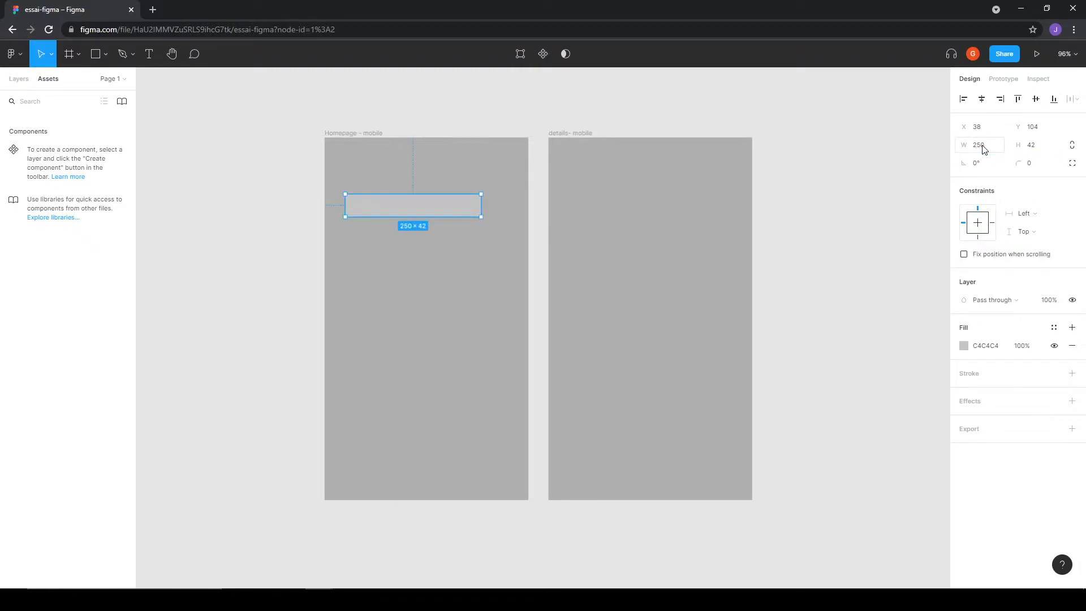
# Step: Fill the rectangle with white FFFFFF and round its corners with a radius of 21
pyautogui.click(964, 347)
pyautogui.moveTo(860, 345)
pyautogui.mouseDown()
pyautogui.moveTo(860, 324)
pyautogui.moveTo(791, 307)
pyautogui.mouseUp()
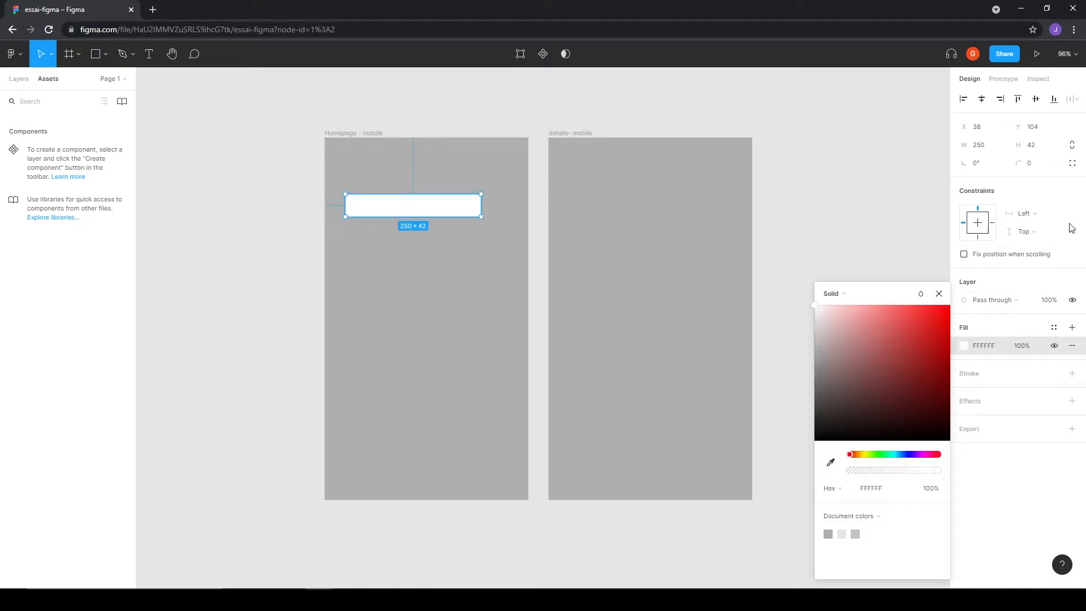
pyautogui.moveTo(1020, 163); pyautogui.dragTo(167, 179)
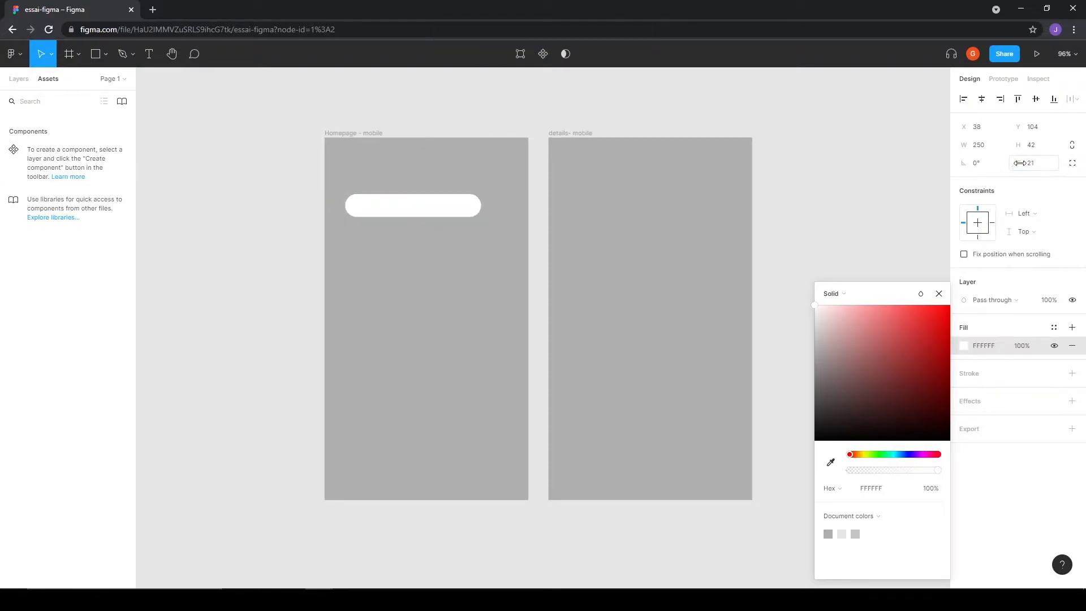
# Step: Add a drop shadow to the rounded rectangle and move it out of the frame to about X -687, Y -246
pyautogui.click(1072, 401)
pyautogui.moveTo(439, 208); pyautogui.dragTo(259, 187)
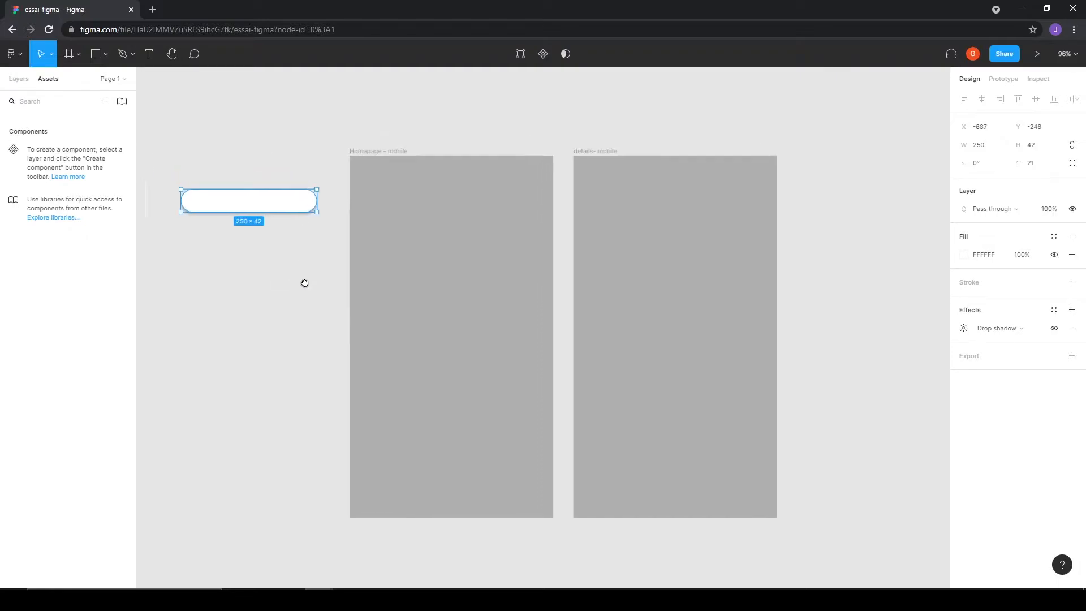
pyautogui.moveTo(293, 277); pyautogui.dragTo(495, 316)
pyautogui.keyDown('ctrl'); pyautogui.scroll(5, 495, 317); pyautogui.keyUp('ctrl')
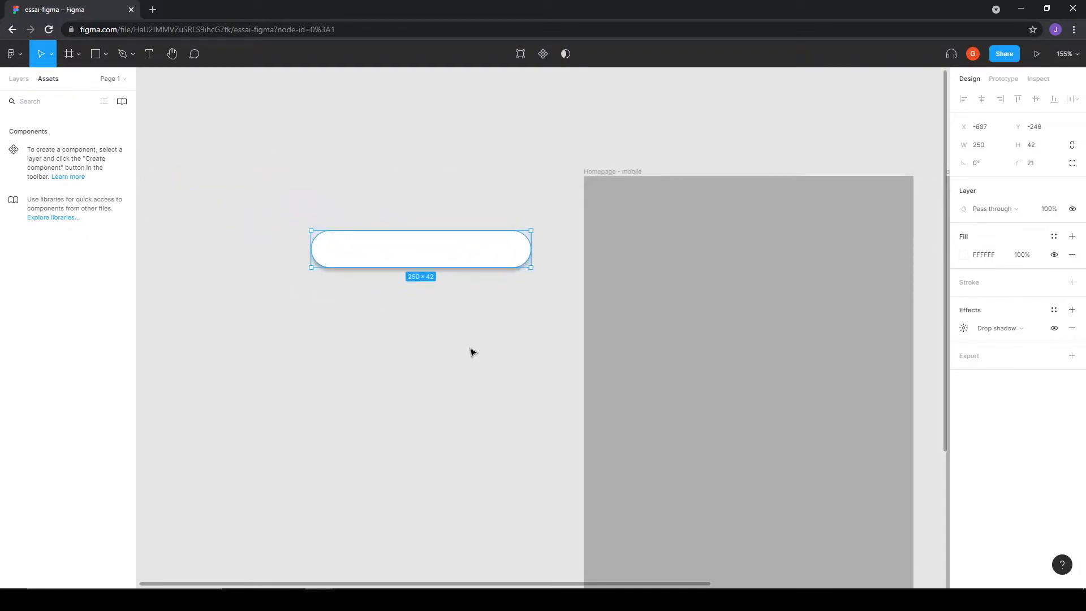
pyautogui.click(498, 337)
# Step: Add the text "value button" and place it in the middle of the white rounded rectangle
pyautogui.click(150, 54)
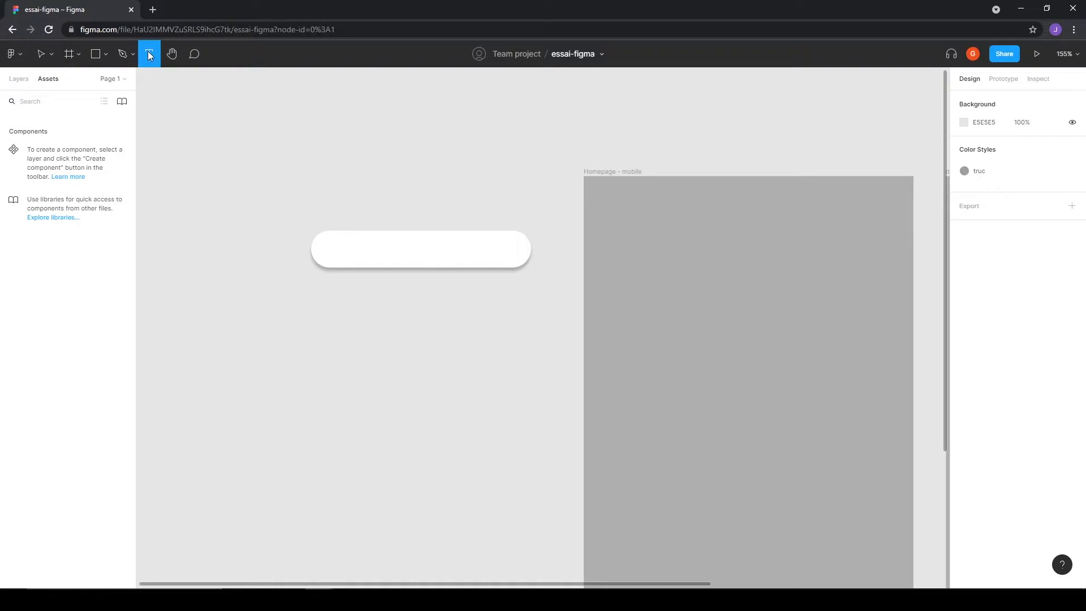
pyautogui.click(381, 316)
pyautogui.write('value button')
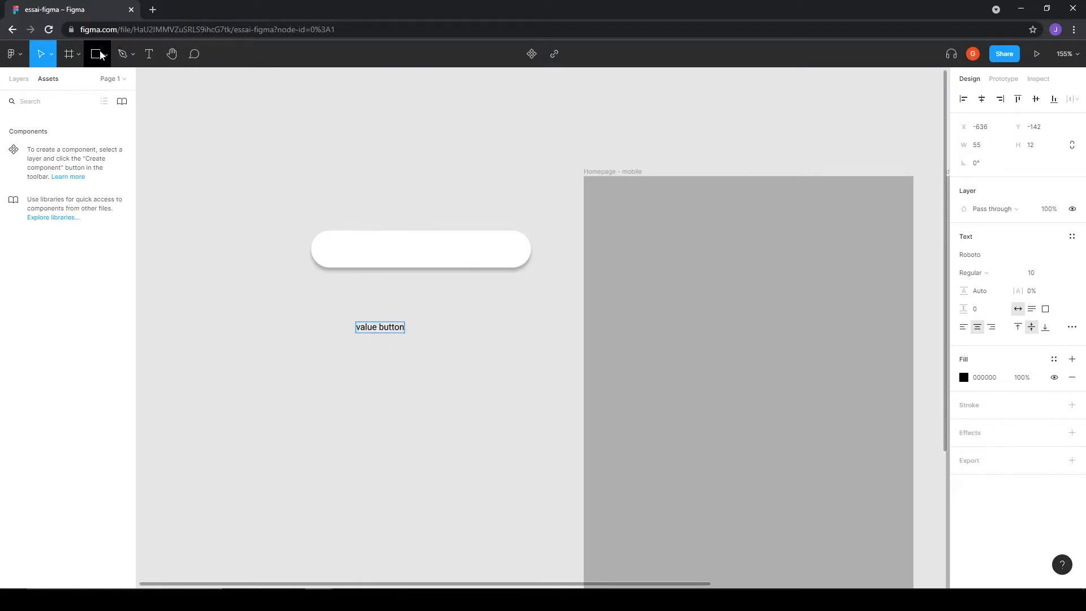
pyautogui.press('Escape')
pyautogui.moveTo(382, 336); pyautogui.dragTo(427, 257)
pyautogui.click(436, 347)
# Step: Set the font size of the "value button" label to 12
pyautogui.click(432, 247)
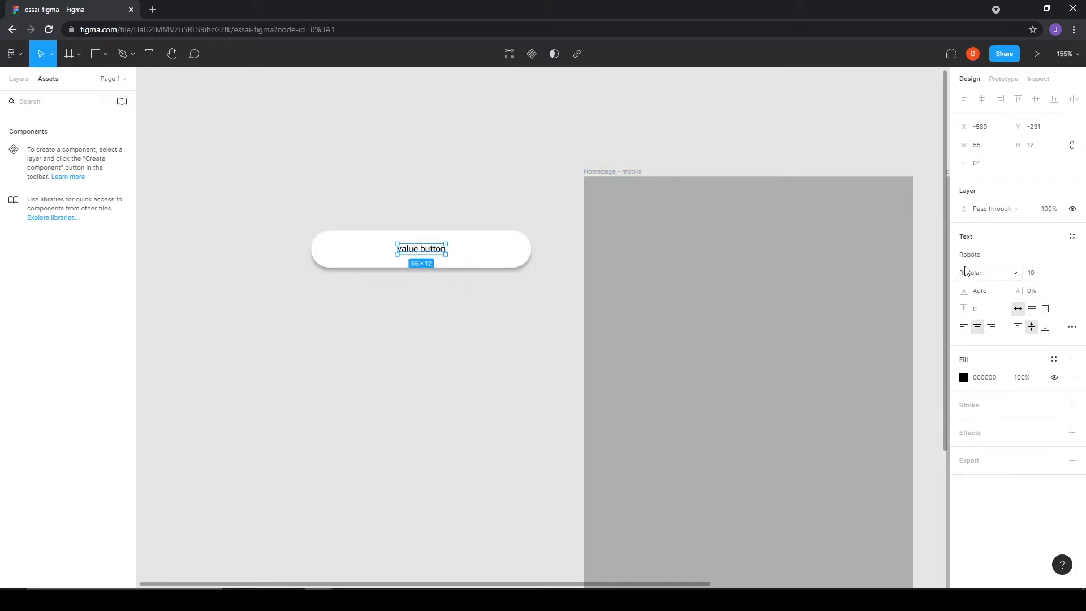
pyautogui.click(1035, 276)
pyautogui.press('Return')
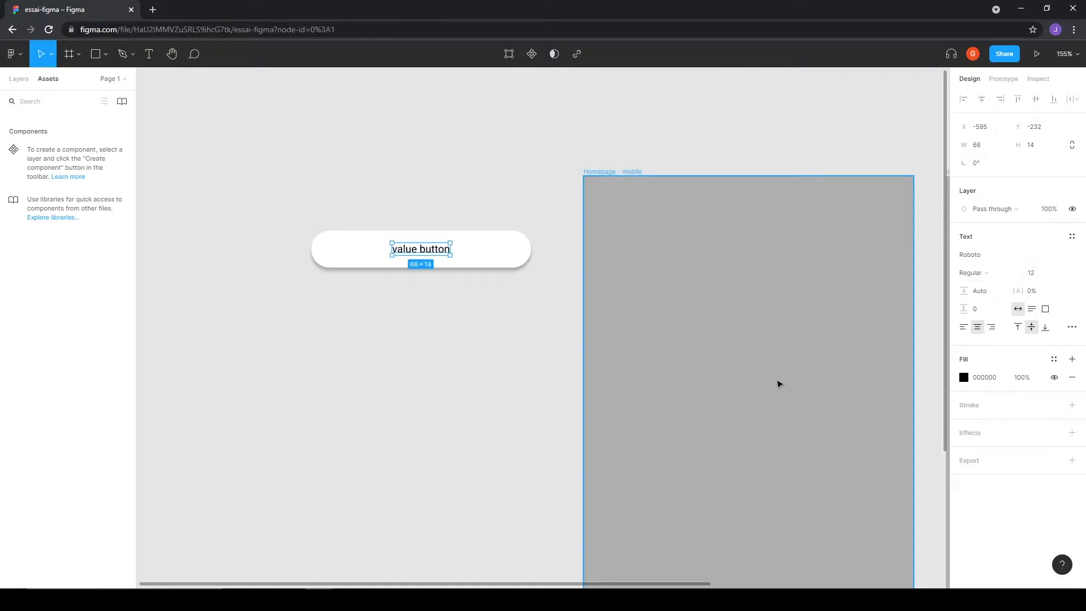
pyautogui.click(429, 347)
# Step: Switch the label to a fixed-size text box and widen it to about 219 so it spans the button
pyautogui.click(429, 256)
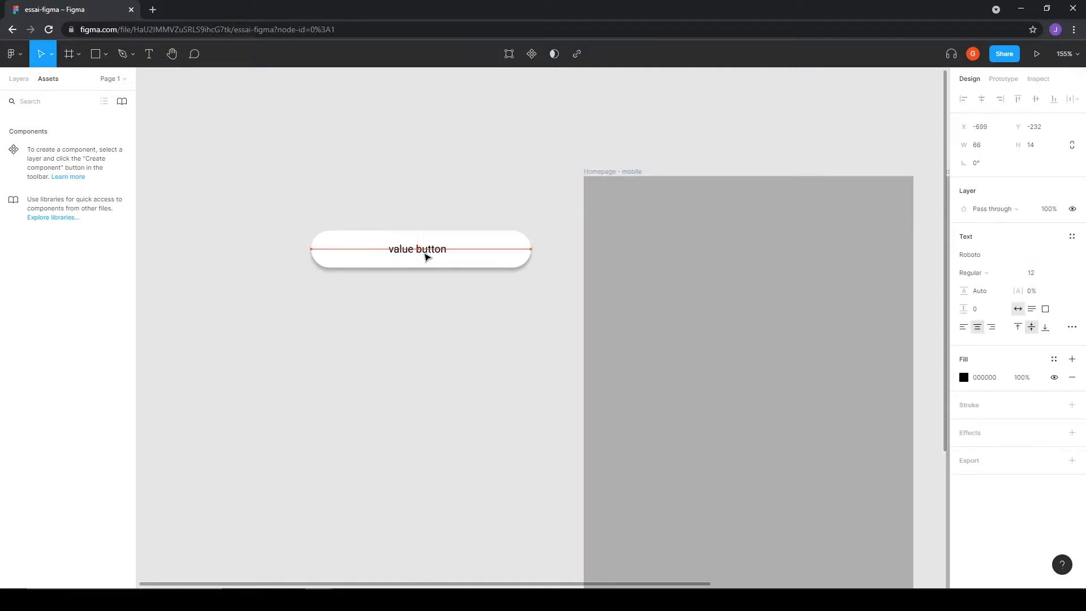
pyautogui.click(1046, 311)
pyautogui.moveTo(386, 254); pyautogui.dragTo(324, 254)
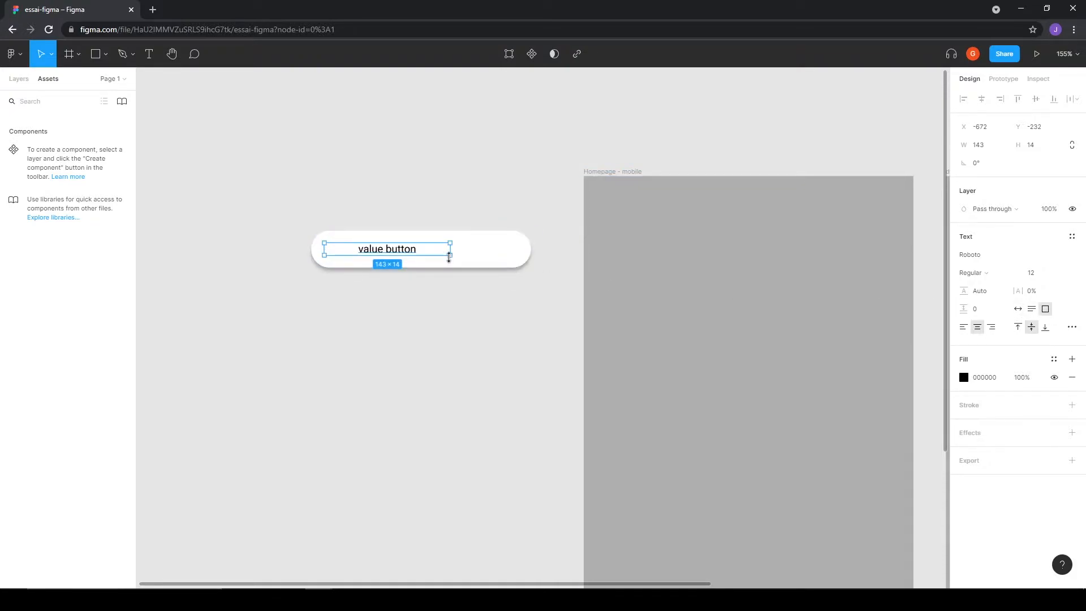
pyautogui.moveTo(451, 255); pyautogui.dragTo(517, 262)
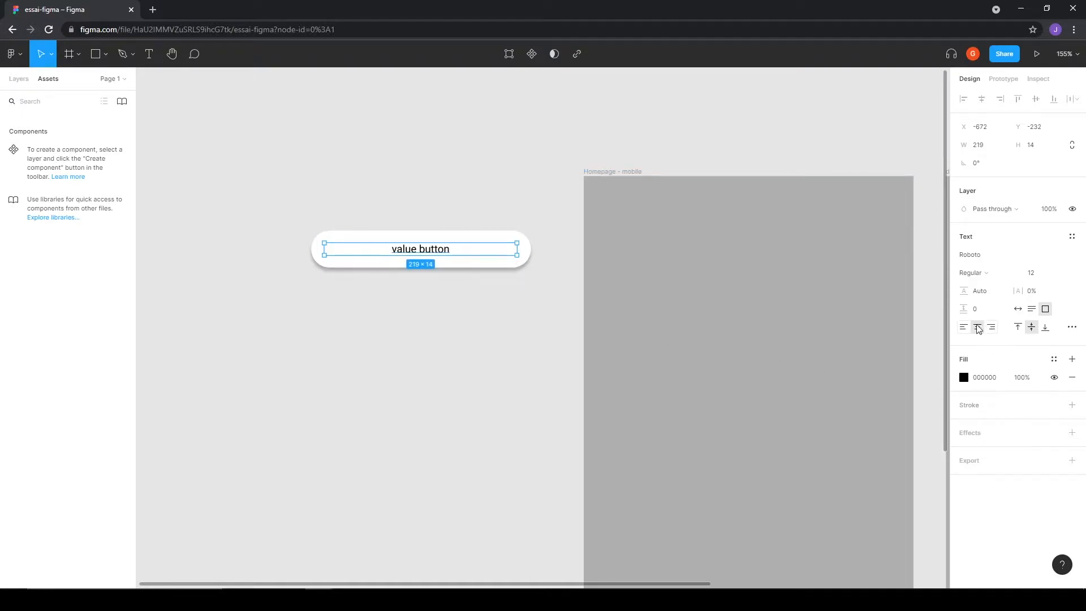
pyautogui.click(475, 367)
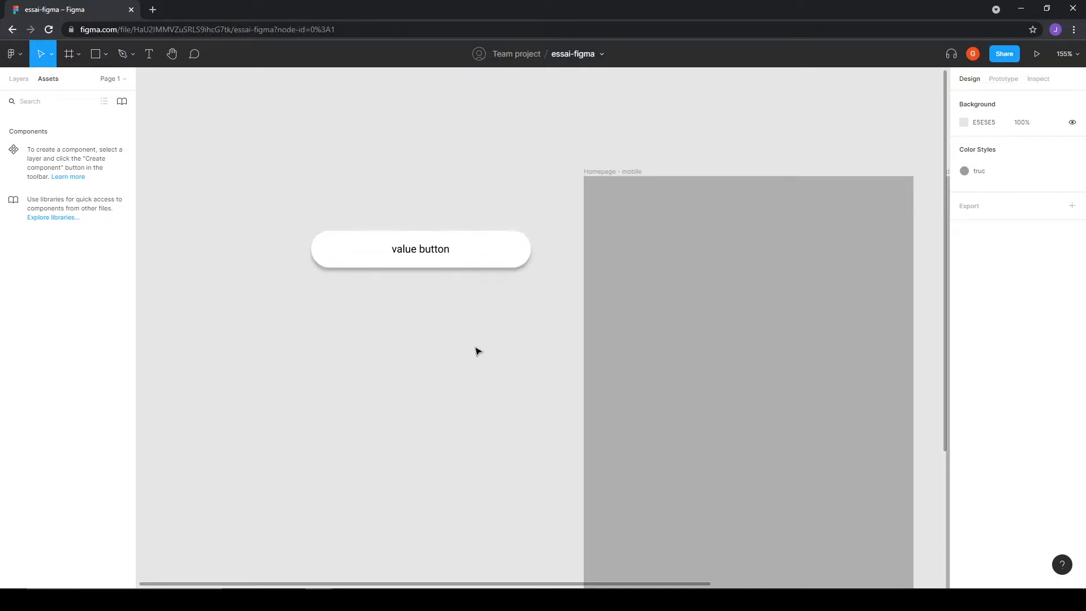
# Step: Select the rounded rectangle together with its label and create a single component from them
pyautogui.moveTo(289, 174); pyautogui.dragTo(546, 326)
pyautogui.click(296, 199)
pyautogui.moveTo(289, 190); pyautogui.dragTo(554, 302)
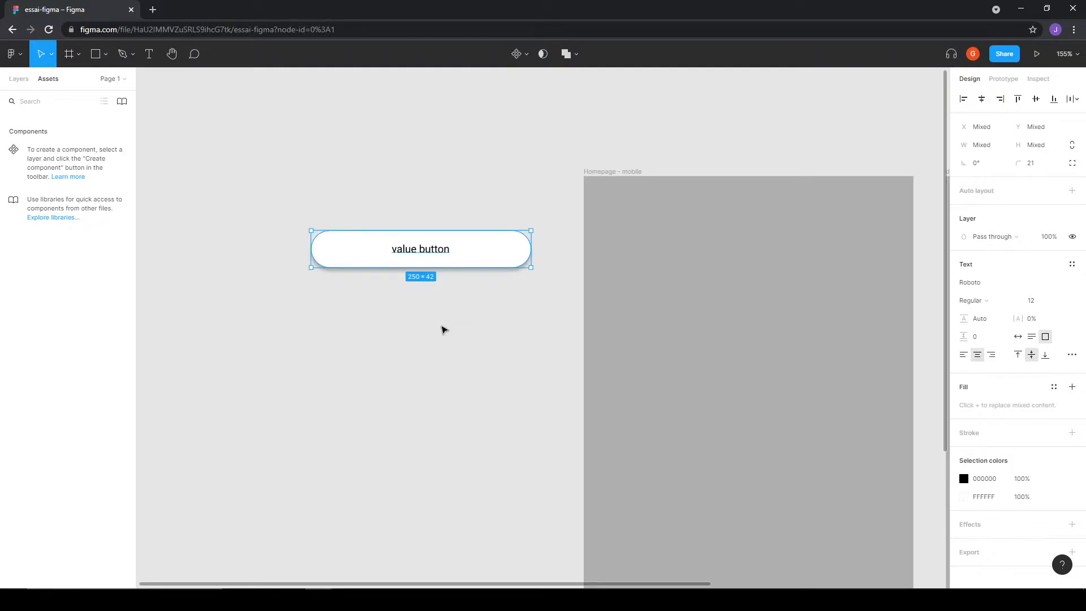
pyautogui.click(407, 334)
pyautogui.moveTo(279, 295); pyautogui.dragTo(560, 209)
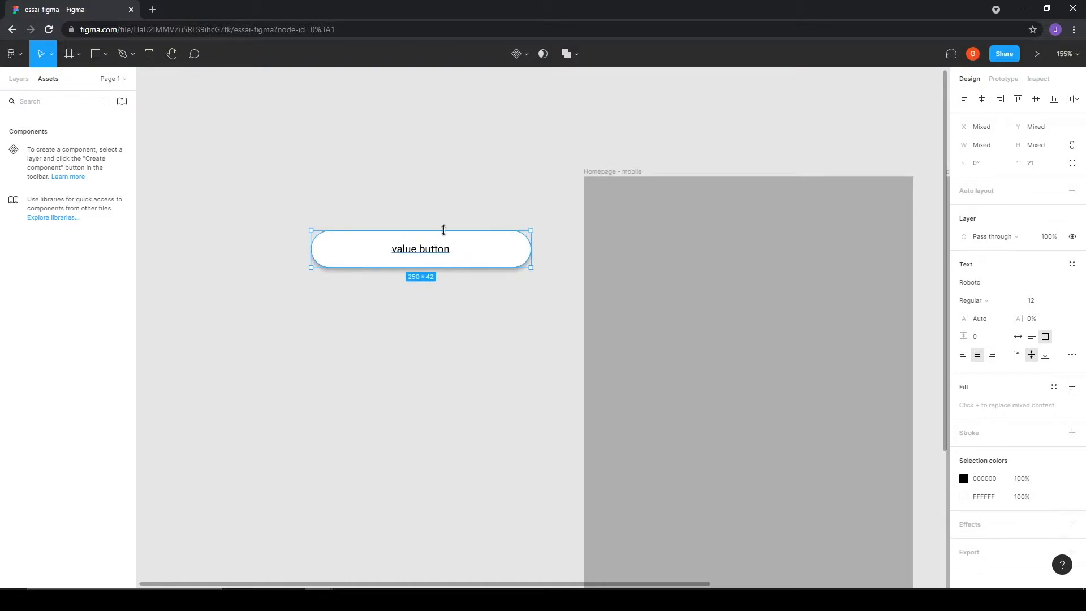
pyautogui.click(528, 55)
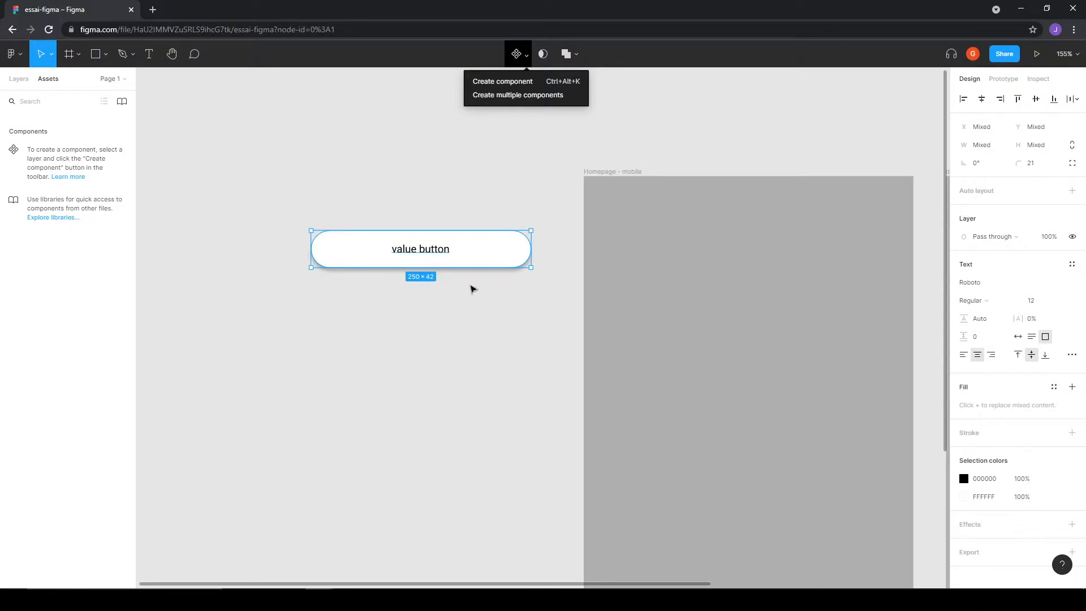
pyautogui.click(502, 85)
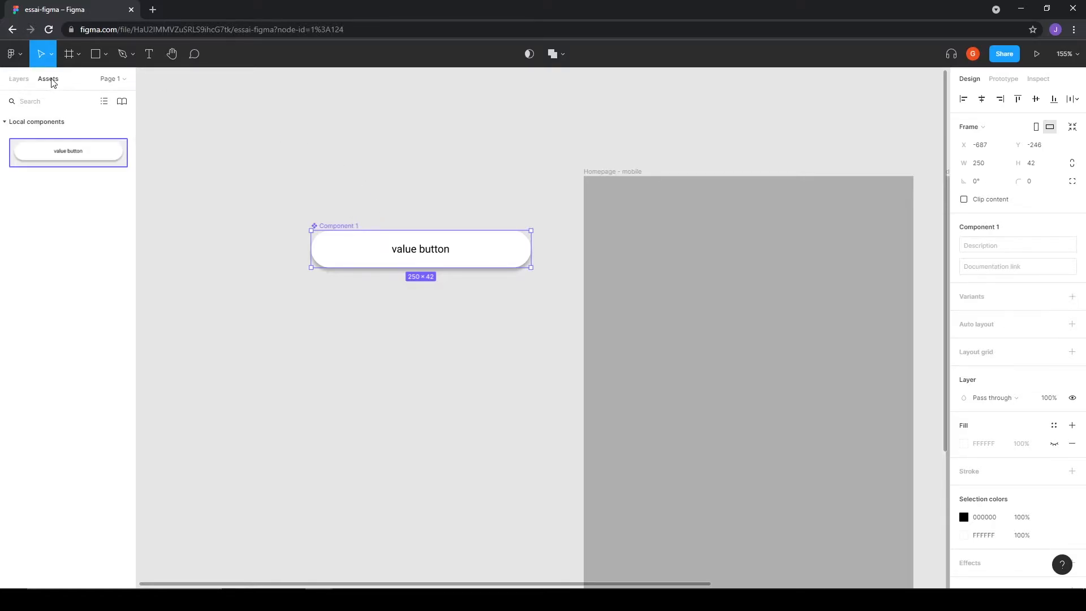
# Step: Check the new component among the layers and assets and rename it "composant bouton"
pyautogui.click(14, 80)
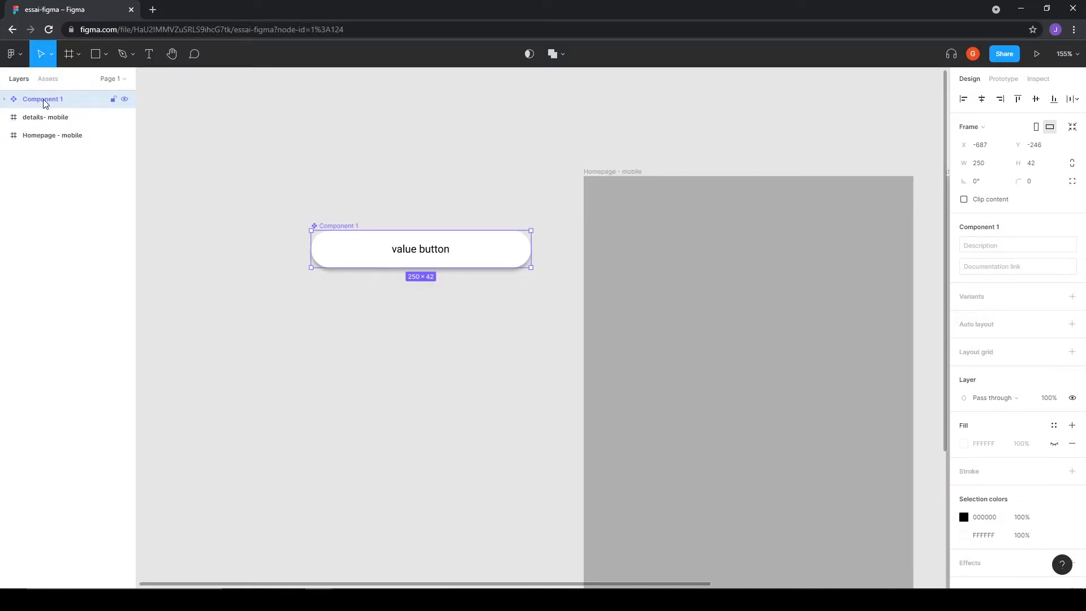
pyautogui.click(48, 82)
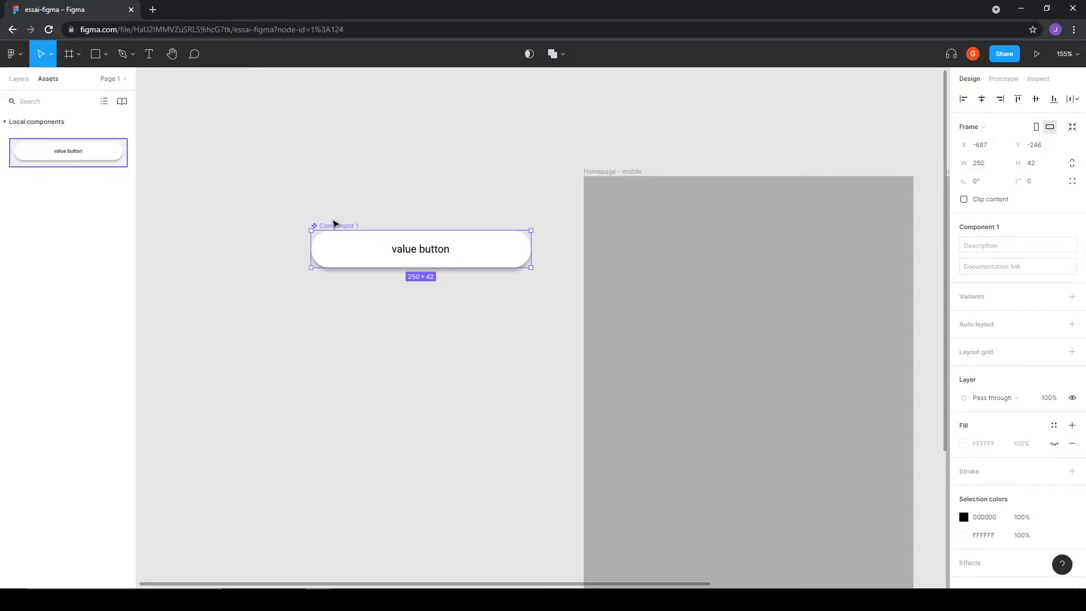
pyautogui.doubleClick(342, 226)
pyautogui.write('composant bouton')
pyautogui.press('Return')
pyautogui.click(396, 167)
# Step: Move the composant bouton component farther from the Homepage - mobile frame, to about X -750, Y -281
pyautogui.click(368, 249)
pyautogui.moveTo(368, 250); pyautogui.dragTo(313, 219)
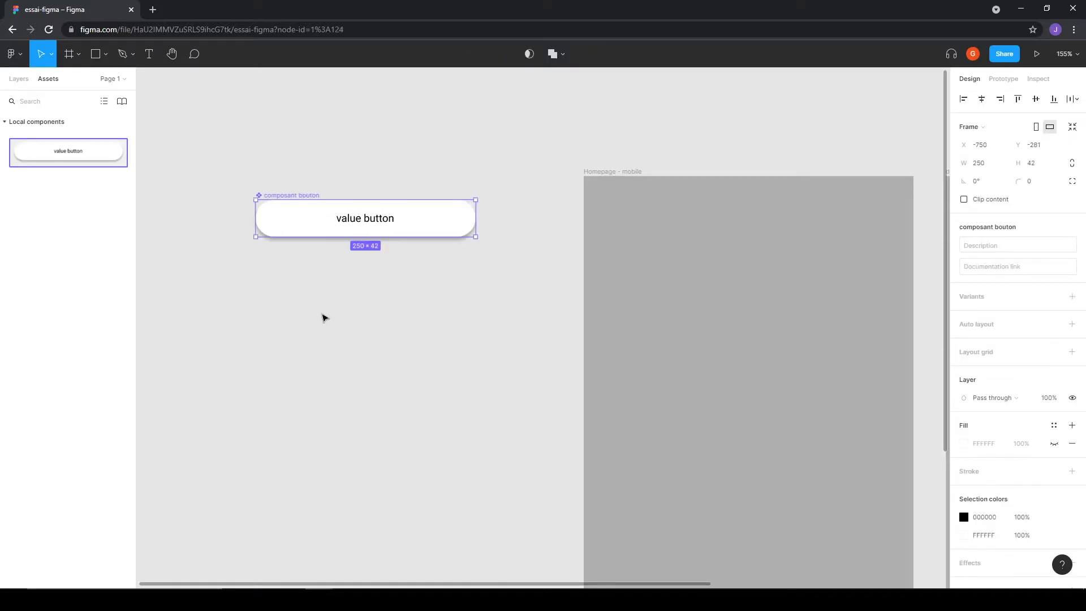
pyautogui.click(323, 315)
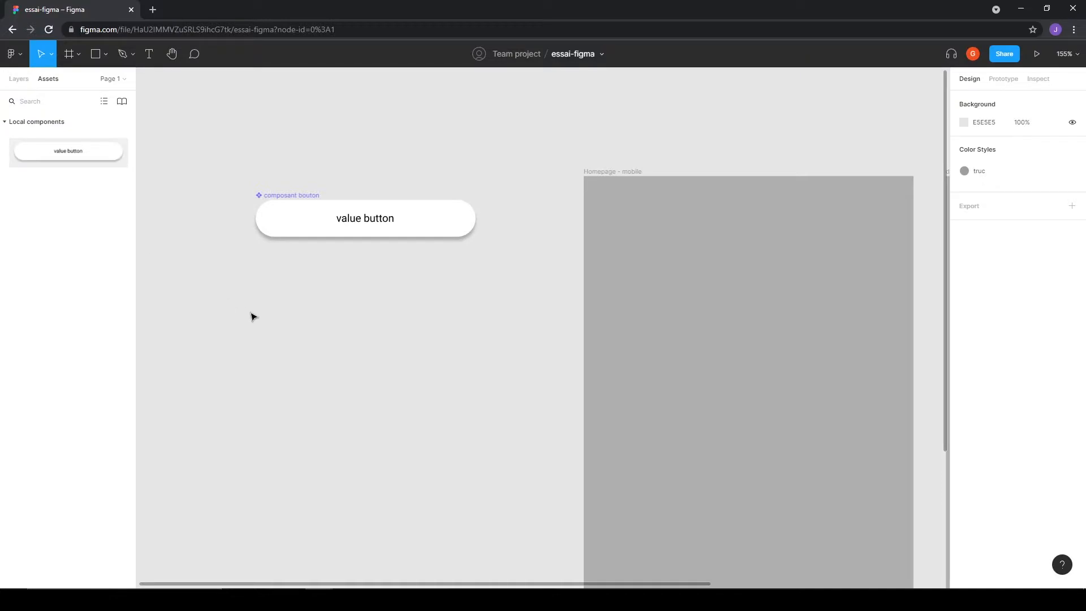
# Step: Place an instance of composant bouton in the Homepage - mobile frame at about X 62, Y 124
pyautogui.scroll(-1, 722, 415)
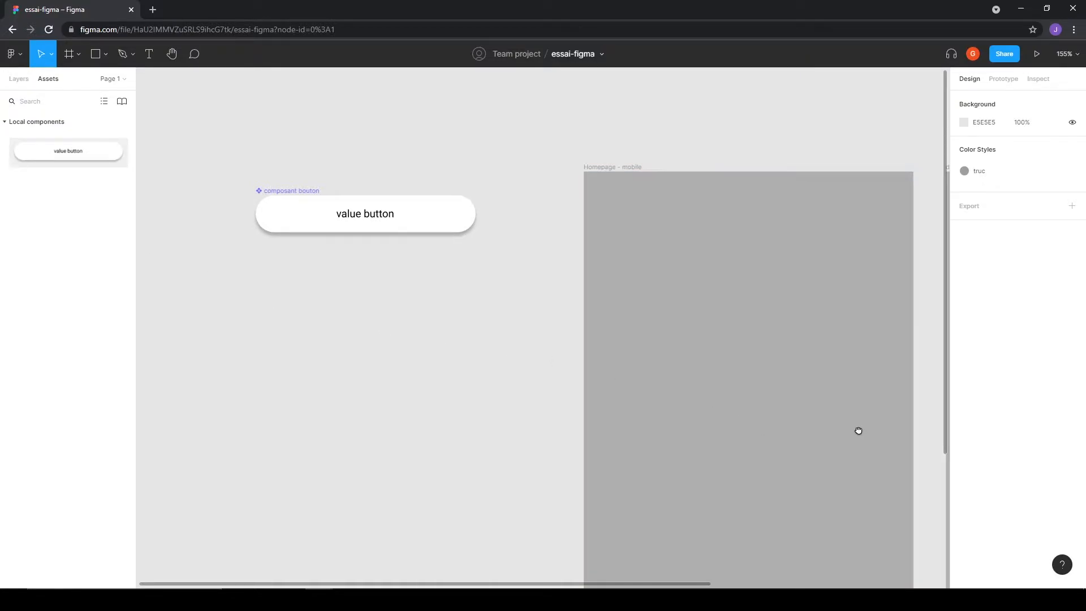
pyautogui.scroll(-5, 861, 432)
pyautogui.hscroll(8, 654, 298)
pyautogui.keyDown('ctrl'); pyautogui.scroll(-5, 609, 311); pyautogui.keyUp('ctrl')
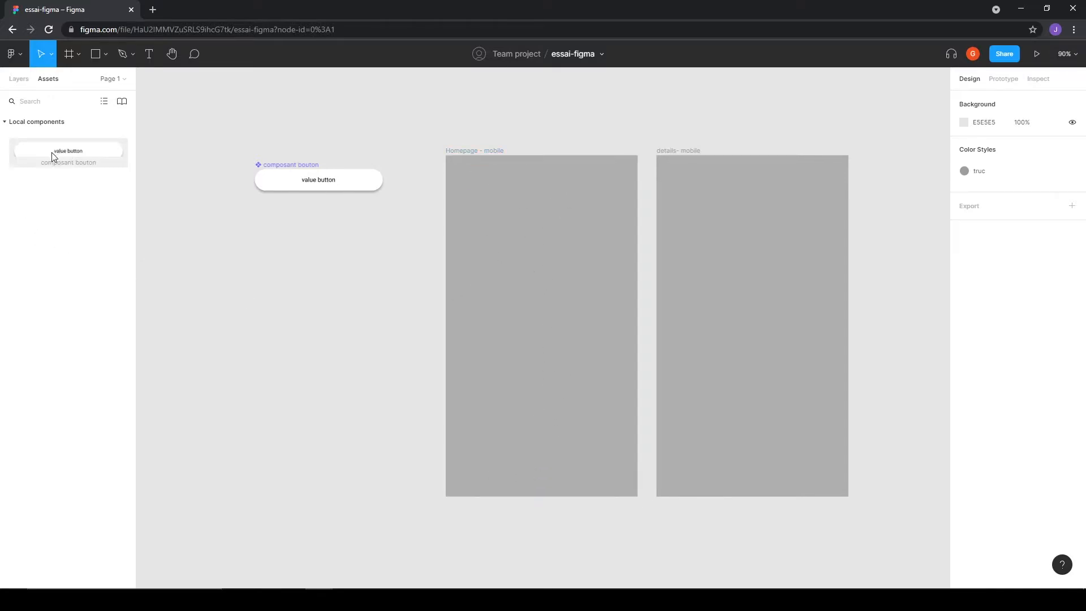
pyautogui.moveTo(69, 141); pyautogui.dragTo(567, 236)
pyautogui.click(529, 338)
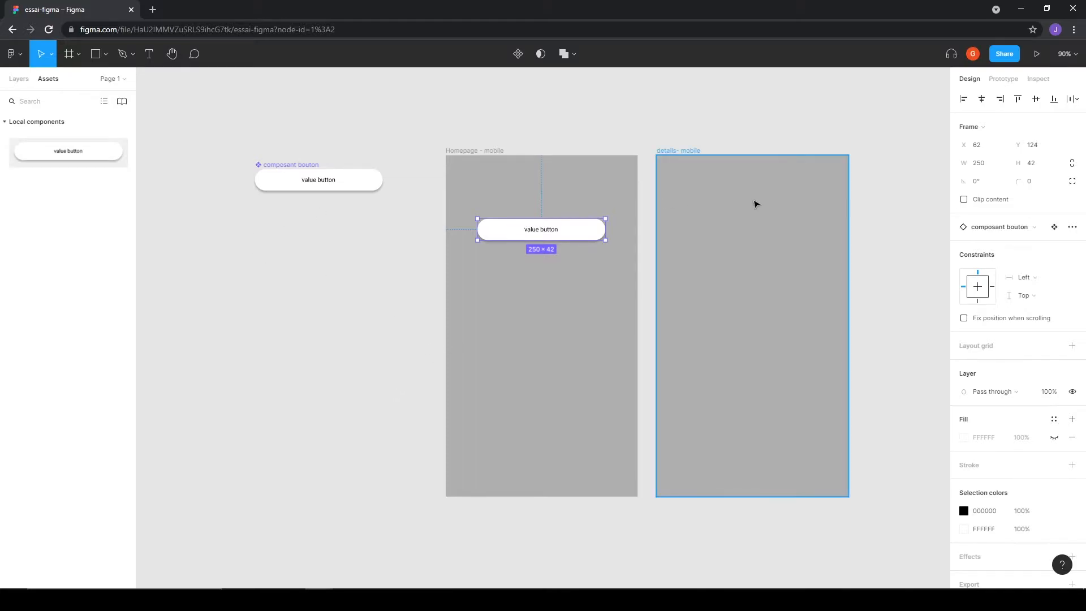
# Step: Place two instances of composant bouton in the details- mobile frame, one at about X 65, Y 135 and the other below it
pyautogui.moveTo(75, 151); pyautogui.dragTo(772, 242)
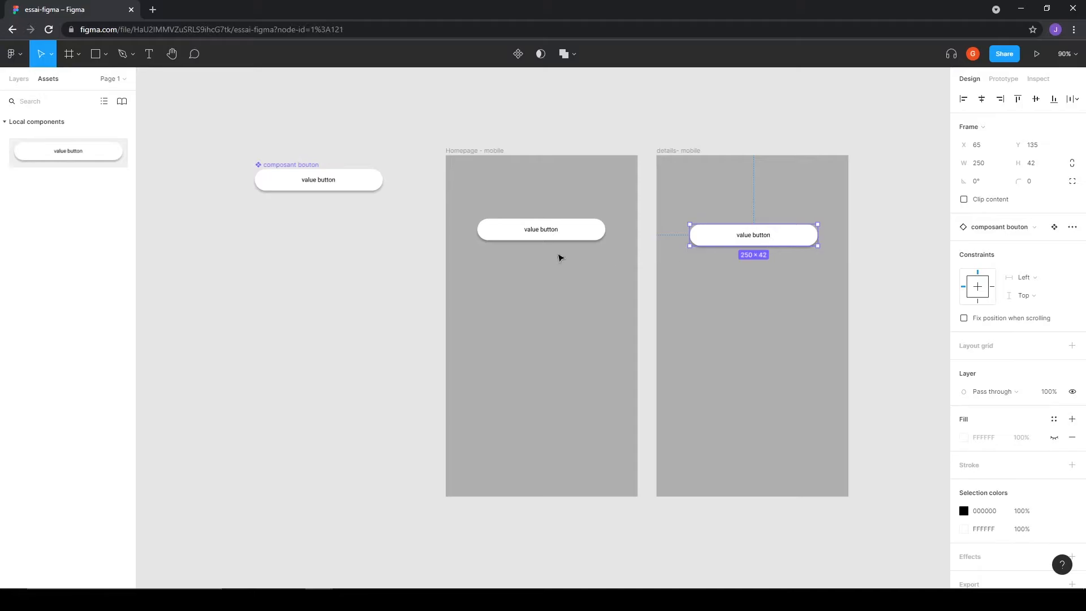
pyautogui.moveTo(80, 161); pyautogui.dragTo(780, 312)
pyautogui.click(403, 381)
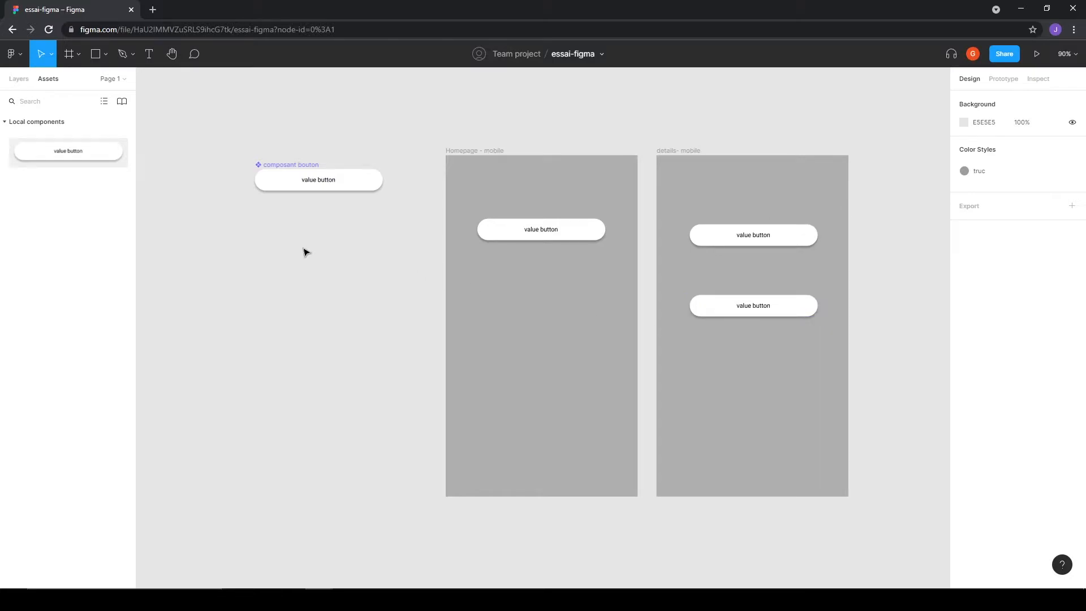
# Step: Examine the main composant bouton component up close and select its instance in the Homepage - mobile frame for comparison
pyautogui.moveTo(194, 131); pyautogui.dragTo(410, 224)
pyautogui.click(315, 202)
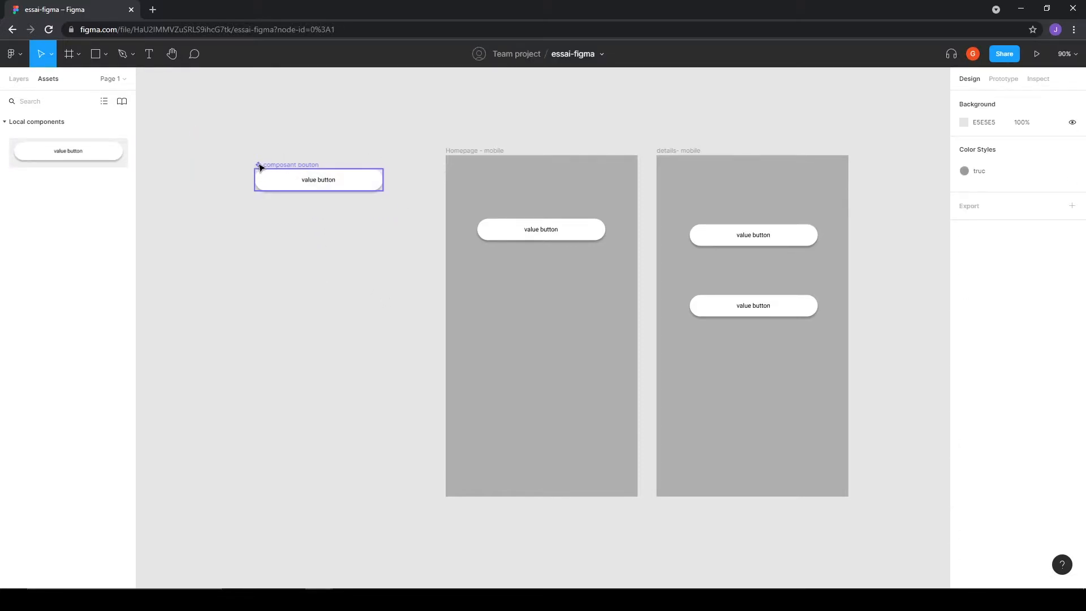
pyautogui.scroll(5, 256, 168)
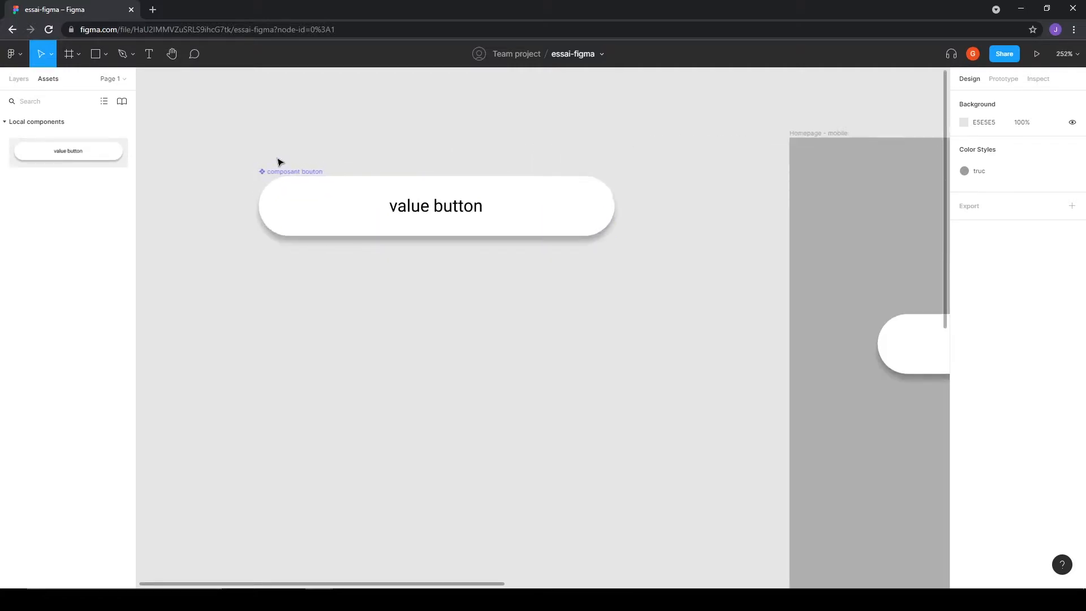
pyautogui.scroll(-5, 270, 188)
pyautogui.click(475, 230)
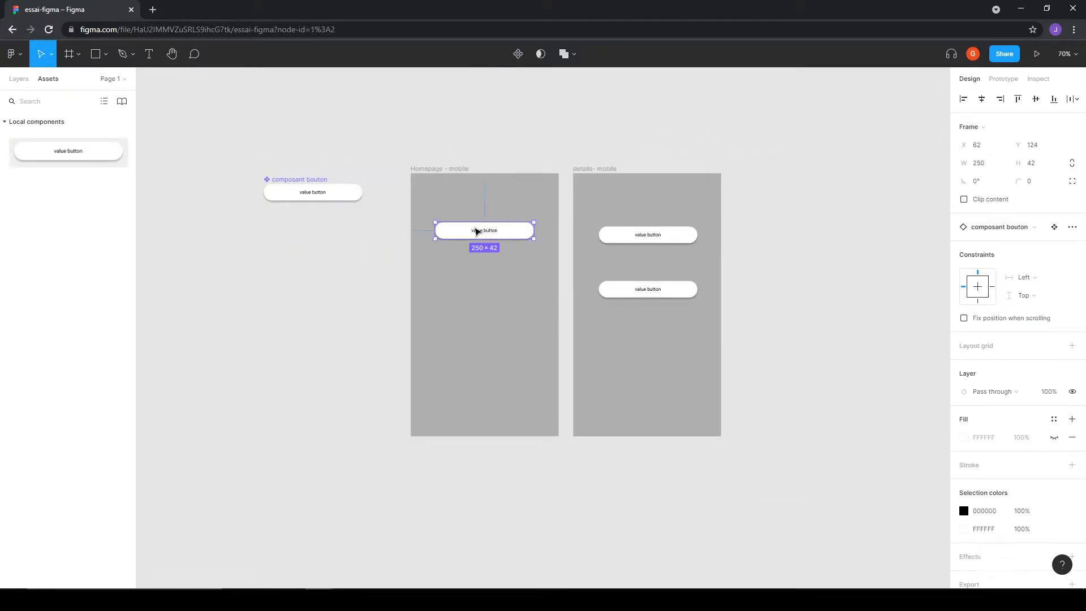
# Step: Examine both button instances in the details- mobile frame, the layer list, and the rectangle and text layers inside the main composant bouton
pyautogui.click(623, 235)
pyautogui.click(624, 294)
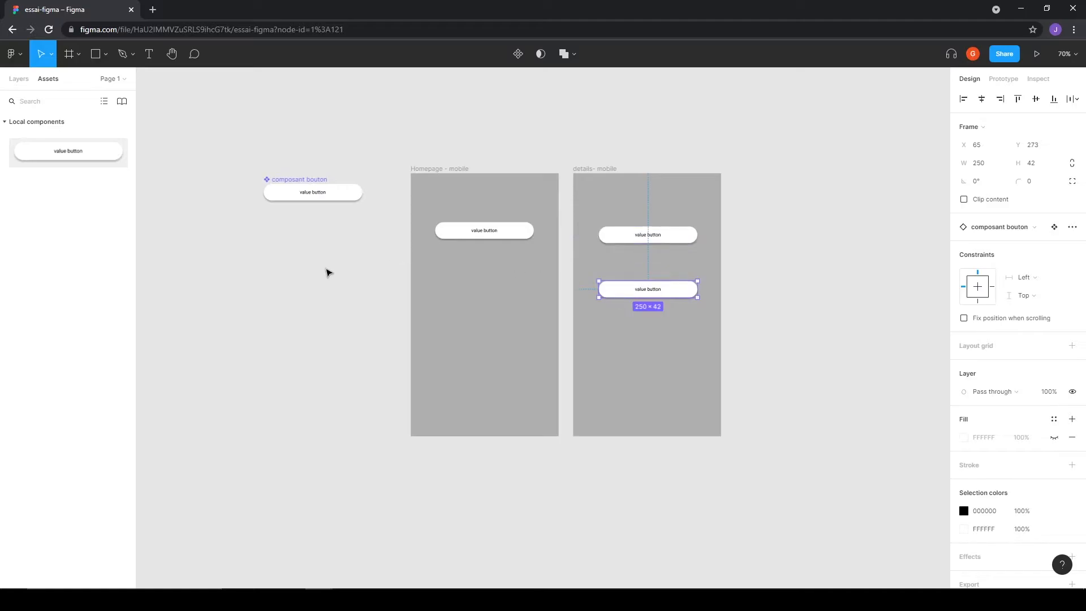
pyautogui.click(329, 272)
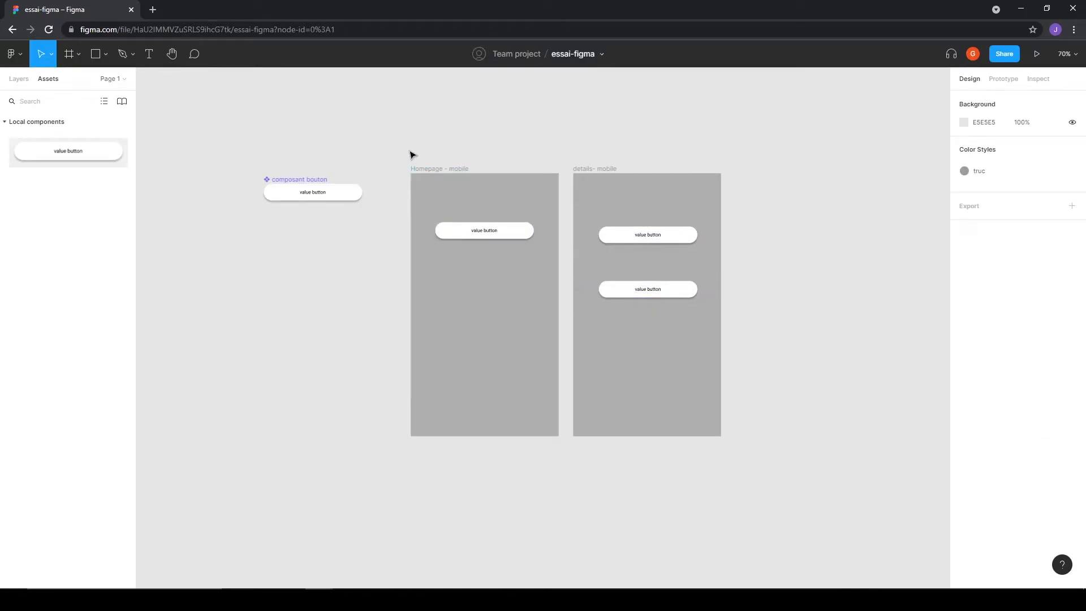
pyautogui.click(21, 79)
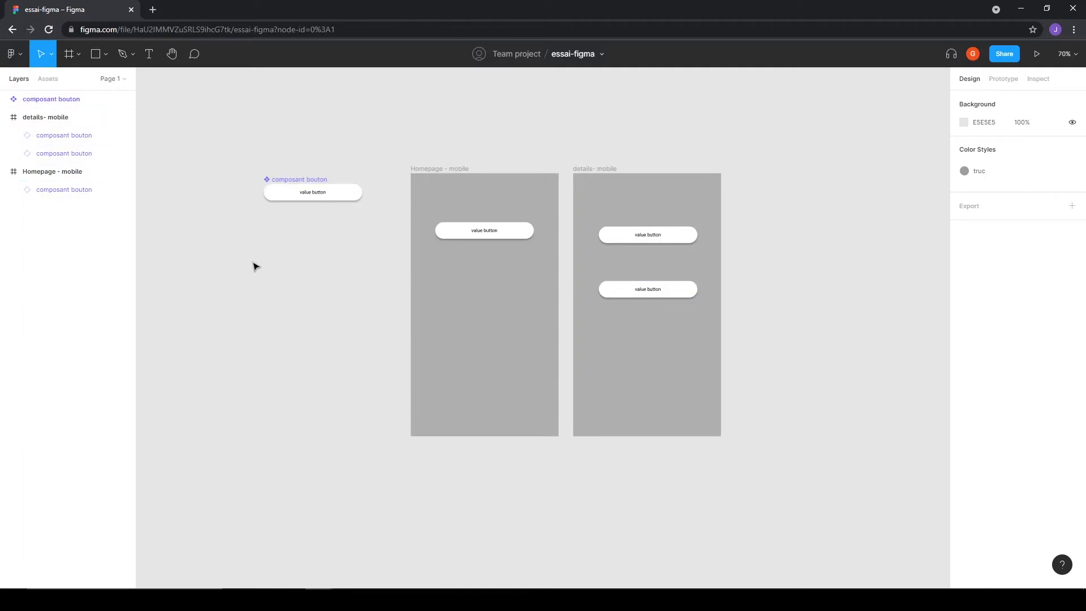
pyautogui.scroll(3, 301, 209)
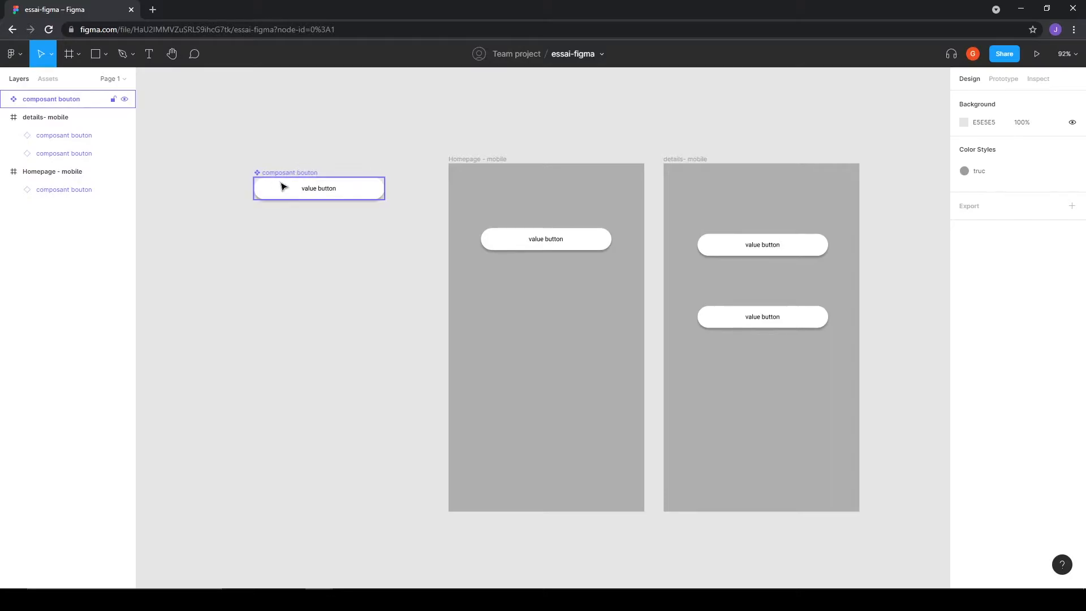
pyautogui.click(365, 195)
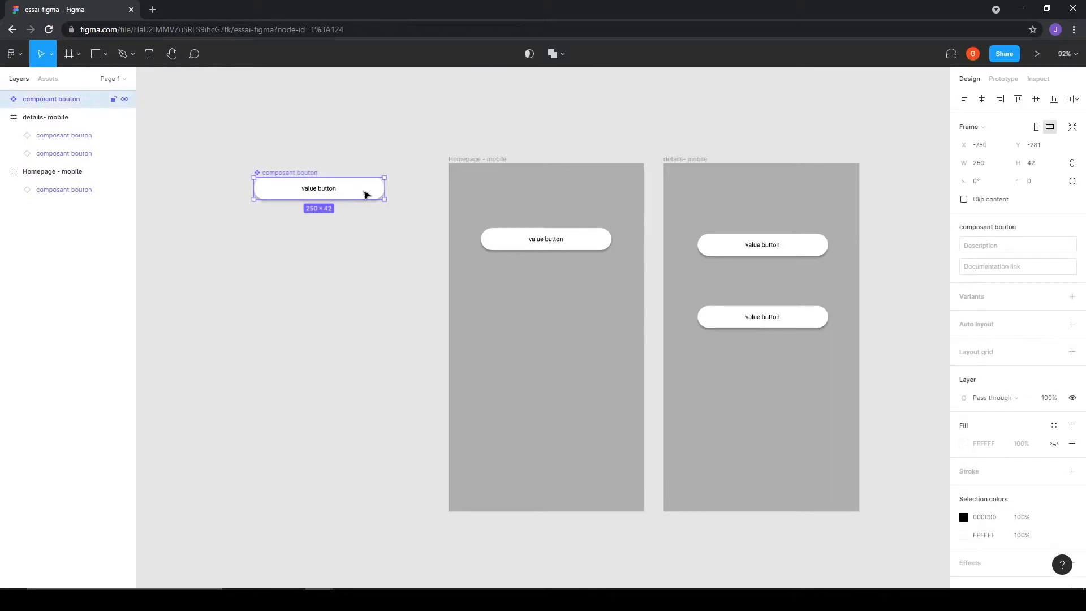
pyautogui.click(291, 259)
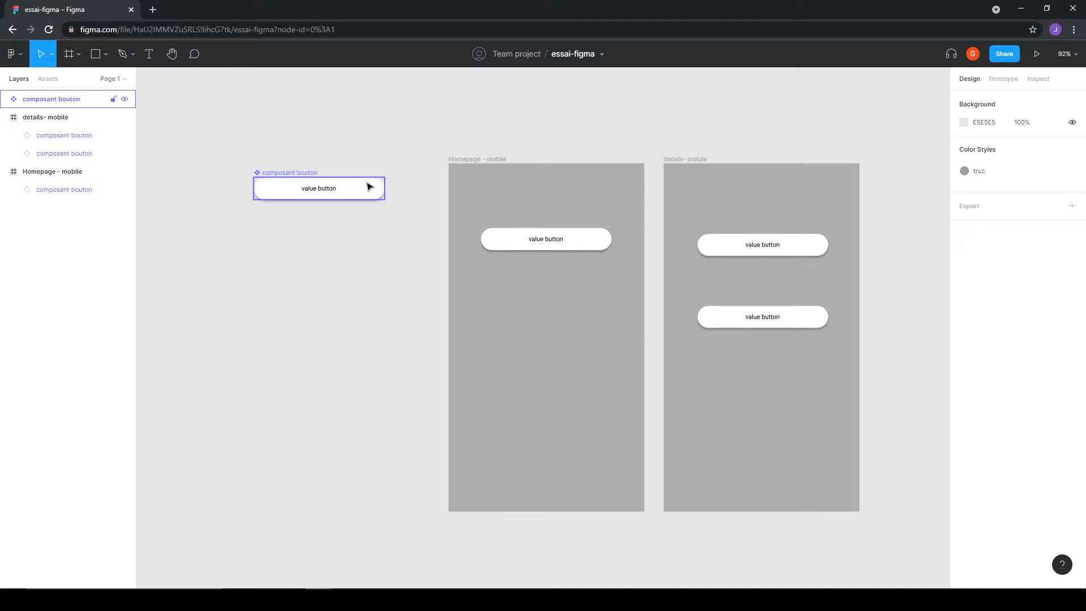
pyautogui.click(343, 191)
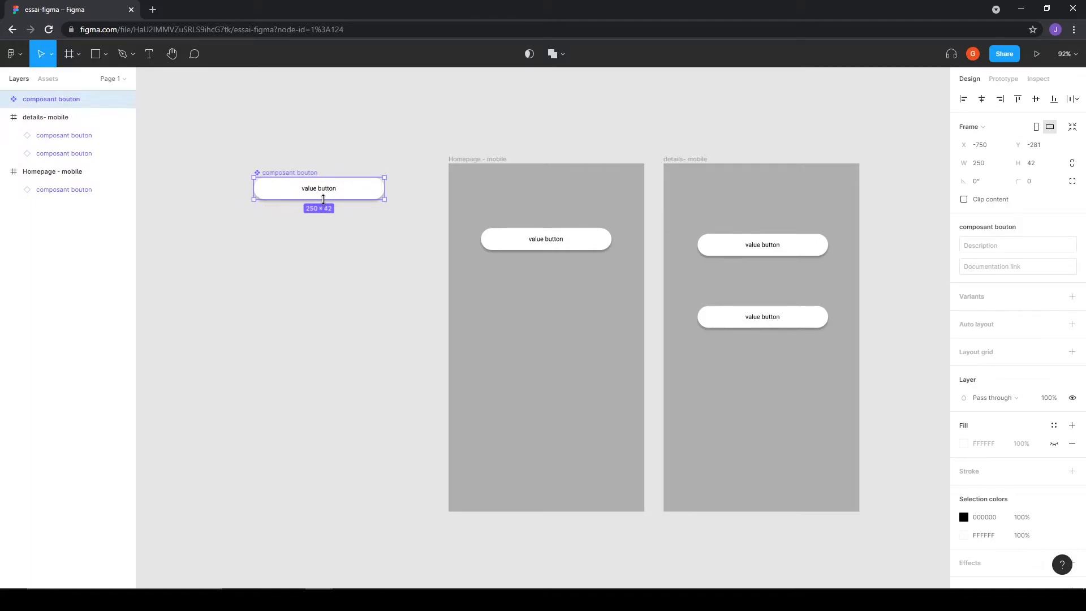
pyautogui.doubleClick(363, 194)
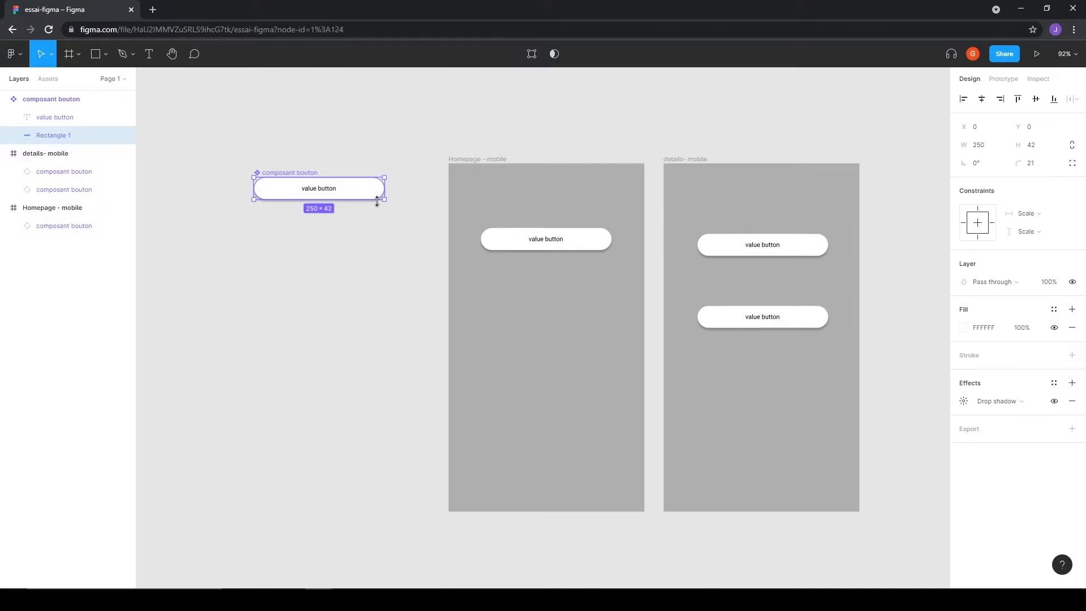
pyautogui.click(327, 191)
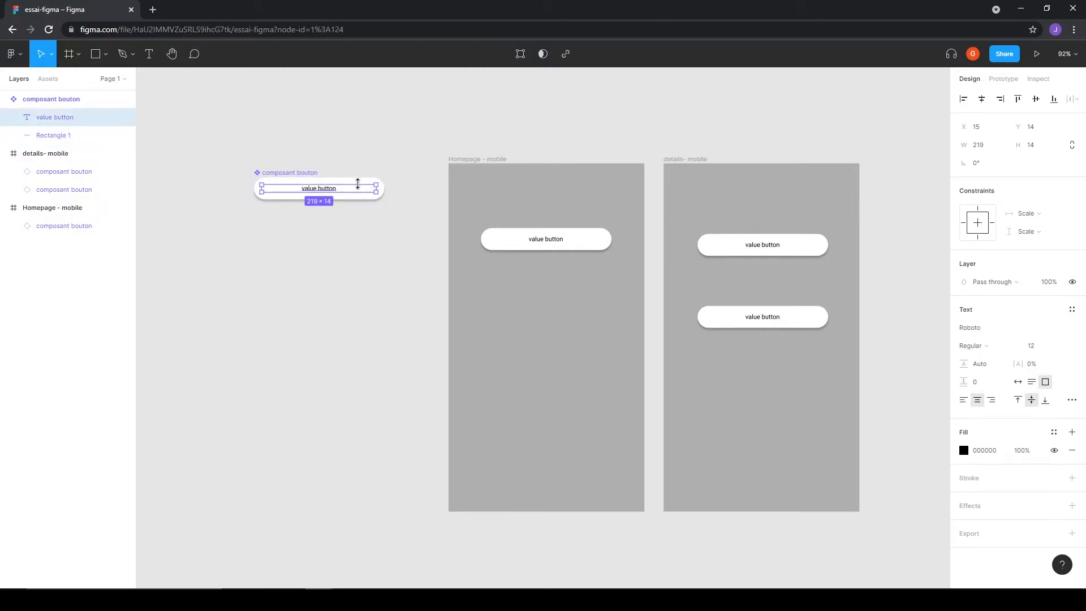
pyautogui.press('Escape')
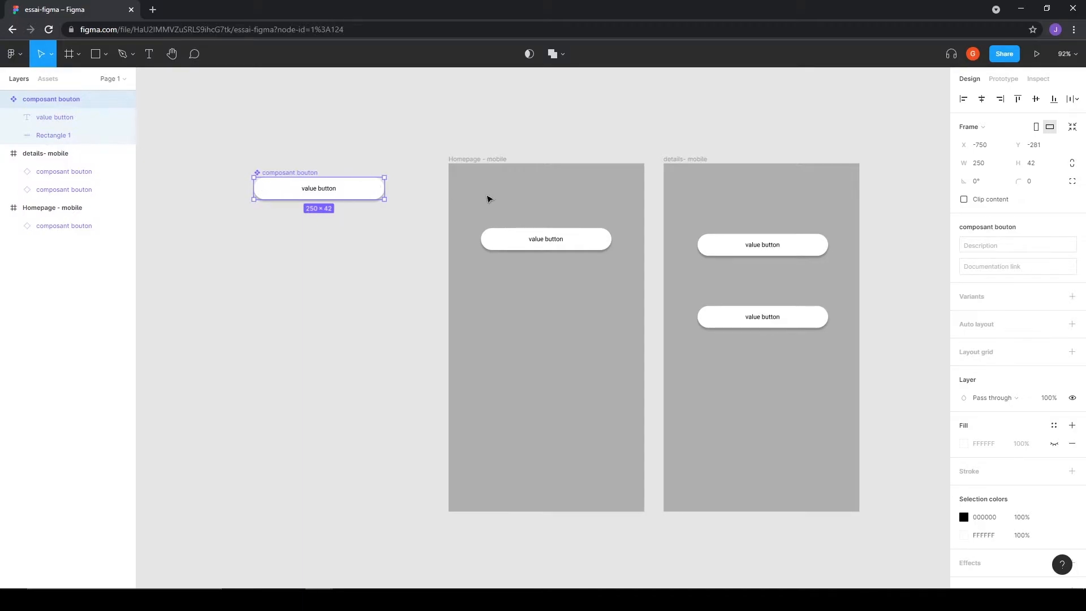
# Step: Change the fill of Rectangle 1 in the main composant bouton component to light blue B7CBFF
pyautogui.scroll(-1, 978, 345)
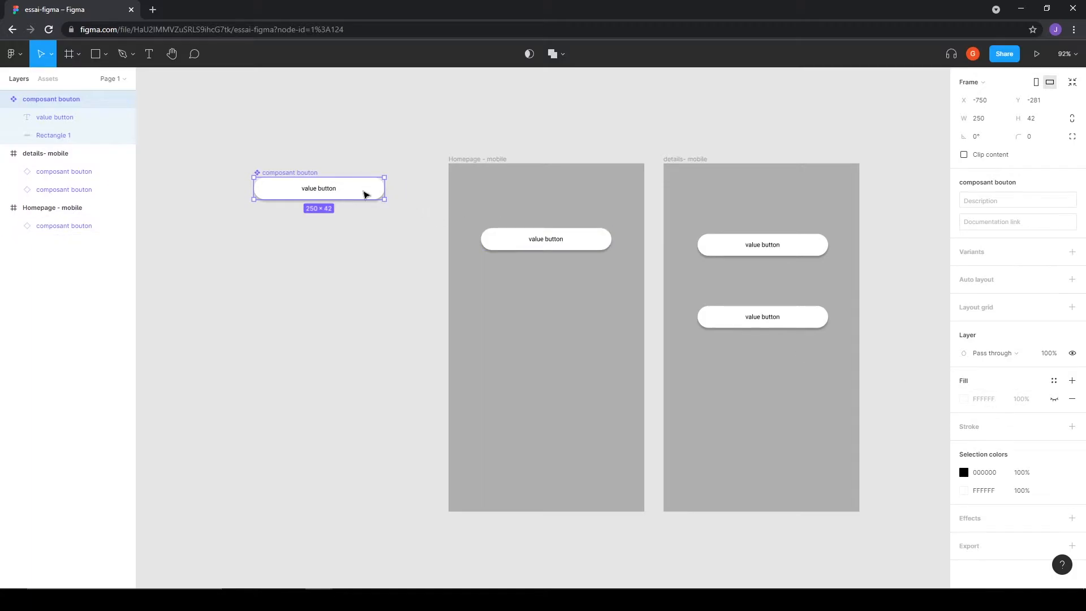
pyautogui.doubleClick(365, 193)
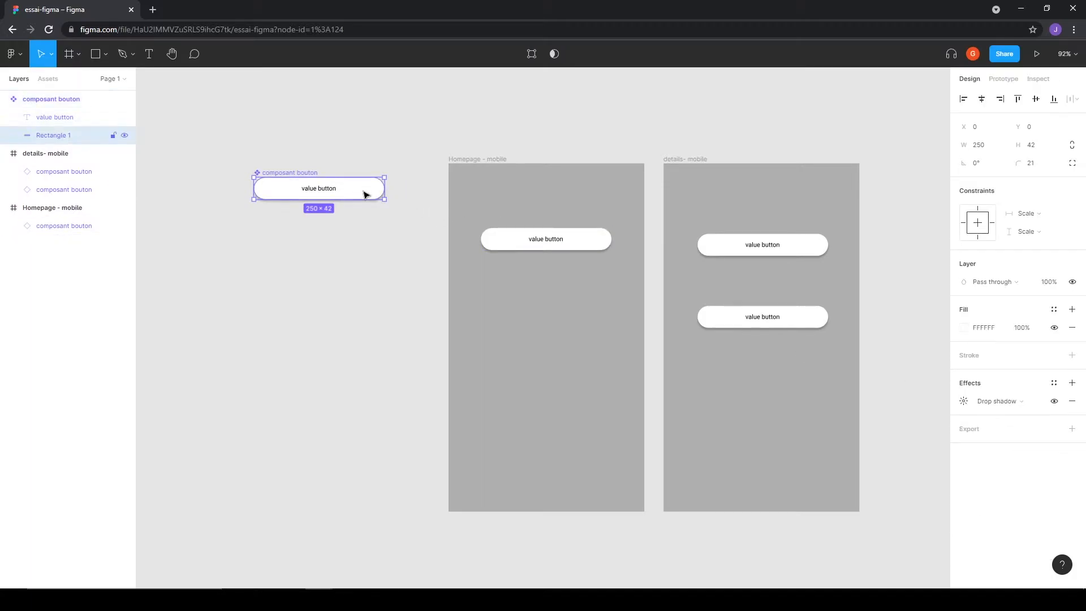
pyautogui.click(966, 328)
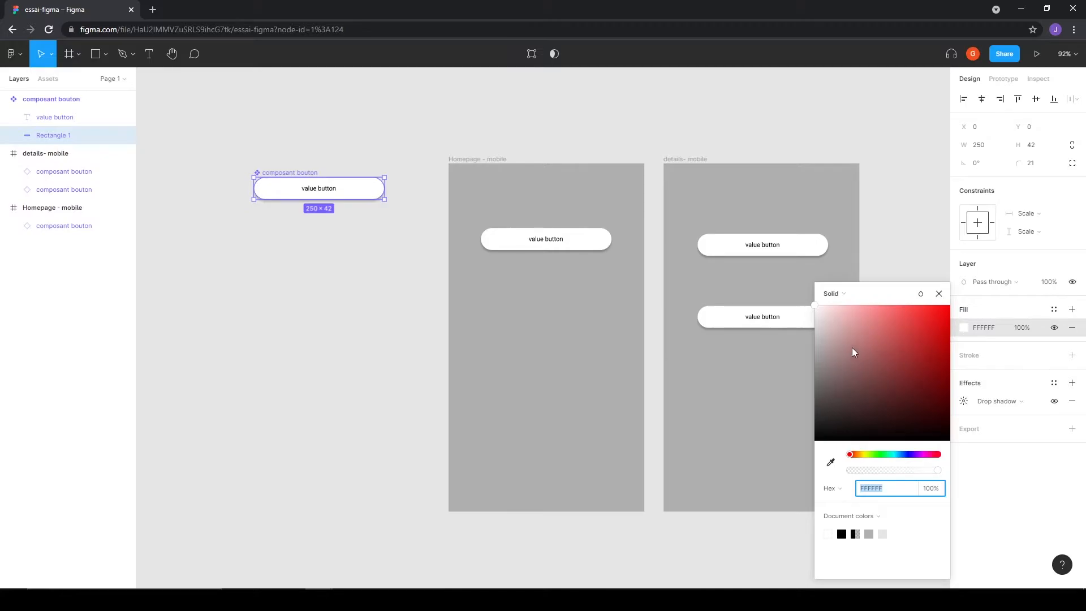
pyautogui.moveTo(887, 454); pyautogui.dragTo(904, 454)
pyautogui.moveTo(851, 325); pyautogui.dragTo(853, 306)
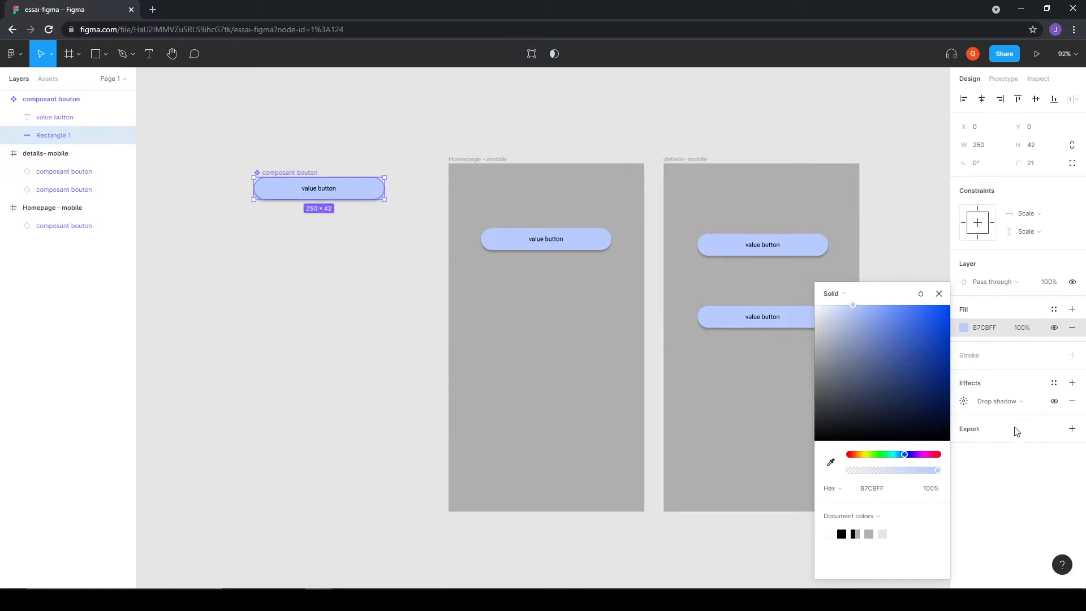
# Step: Set the drop shadow of the main component's rectangle to Y 12 and blur 9, and its corner radius to 15
pyautogui.click(963, 401)
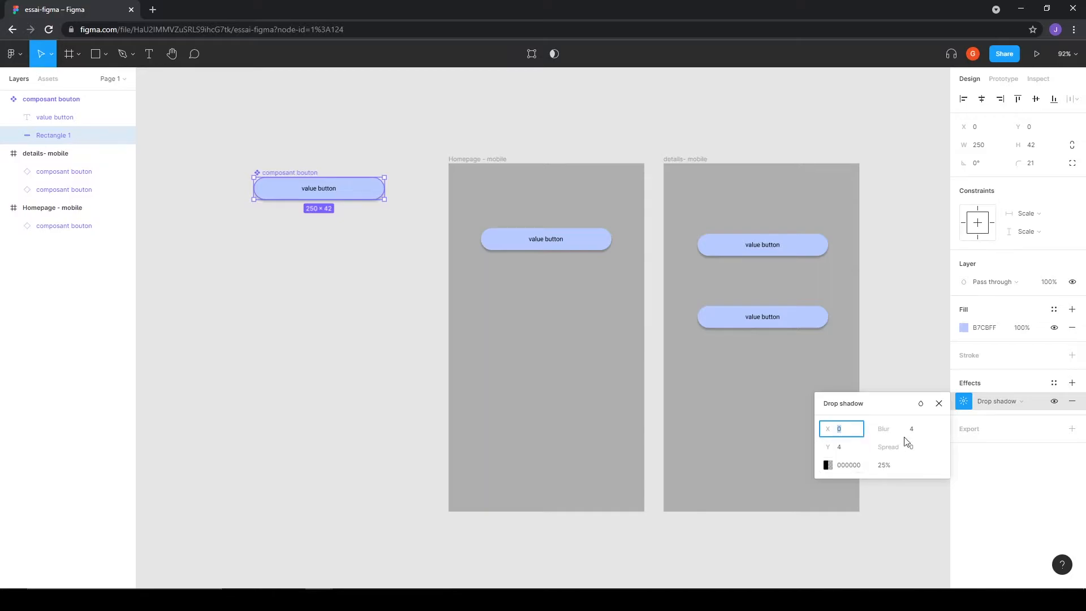
pyautogui.moveTo(904, 439); pyautogui.dragTo(828, 450)
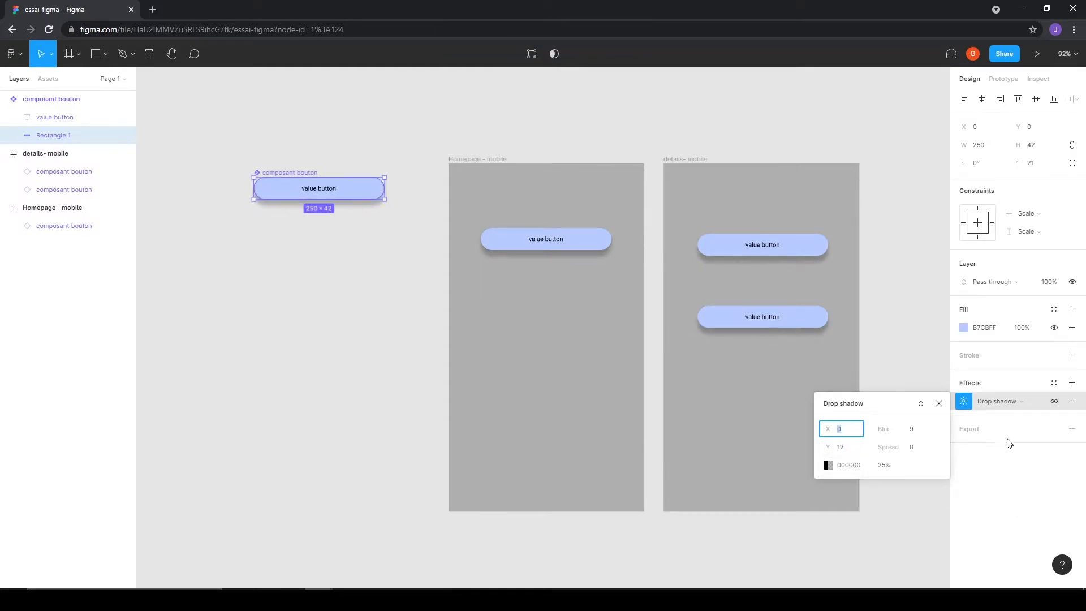
pyautogui.moveTo(1026, 163); pyautogui.dragTo(945, 164)
# Step: Change the value button text in the main composant bouton component to white FFFFFF
pyautogui.click(320, 190)
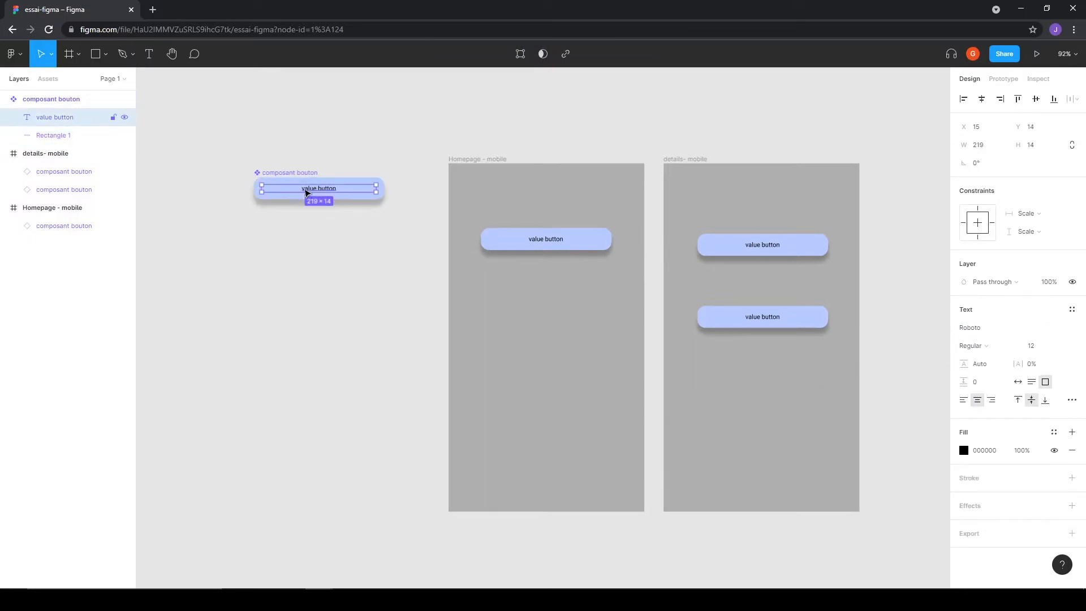
pyautogui.click(964, 450)
pyautogui.moveTo(831, 368); pyautogui.dragTo(800, 308)
pyautogui.click(369, 308)
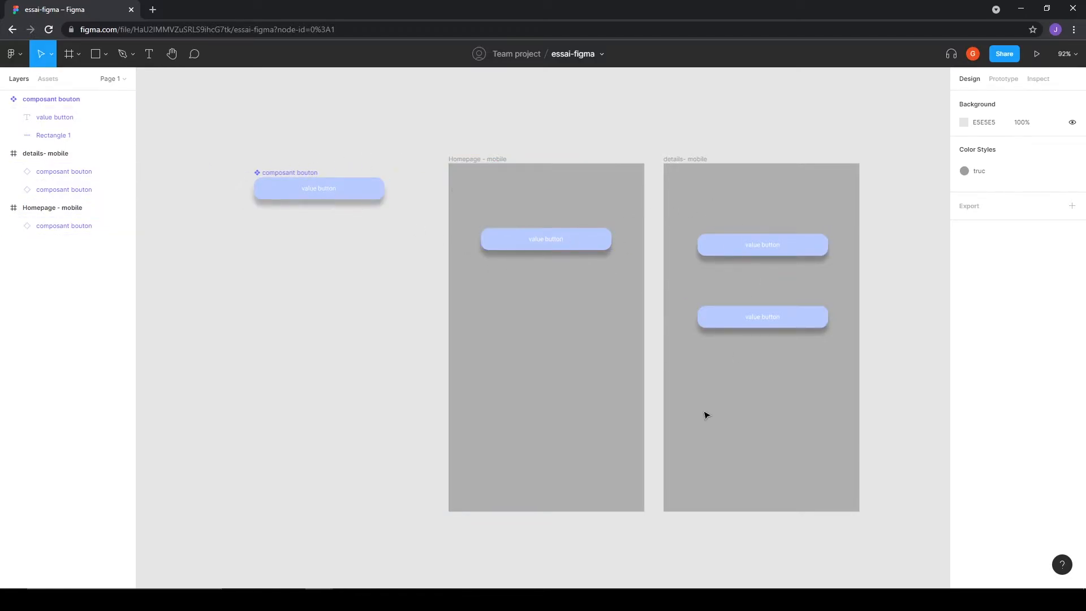
# Step: Check the button instances in the Homepage - mobile and details- mobile frames against the restyled main component
pyautogui.click(579, 240)
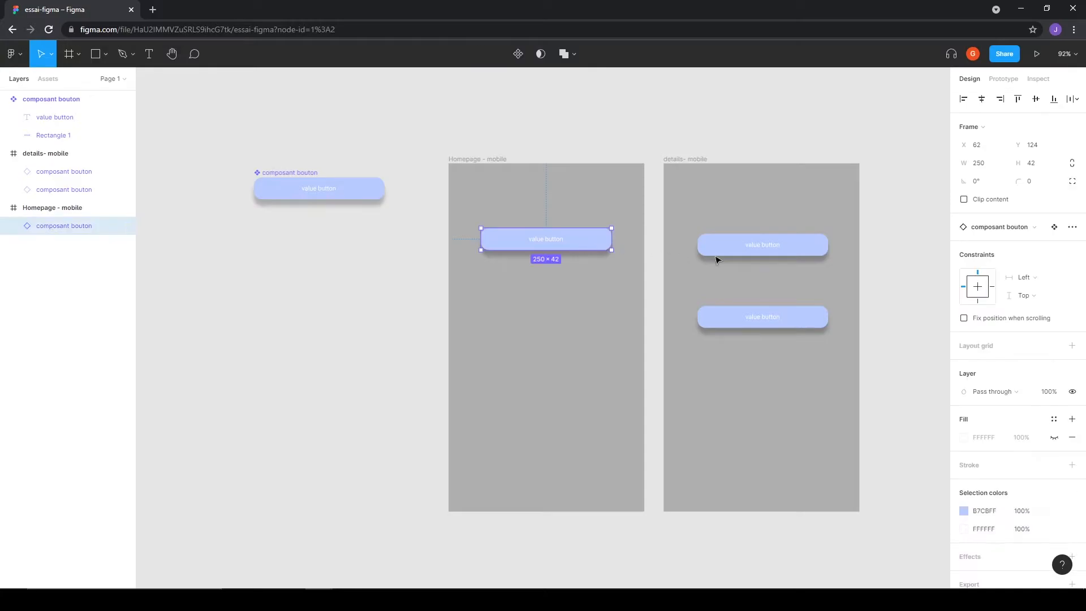
pyautogui.click(726, 248)
pyautogui.click(724, 325)
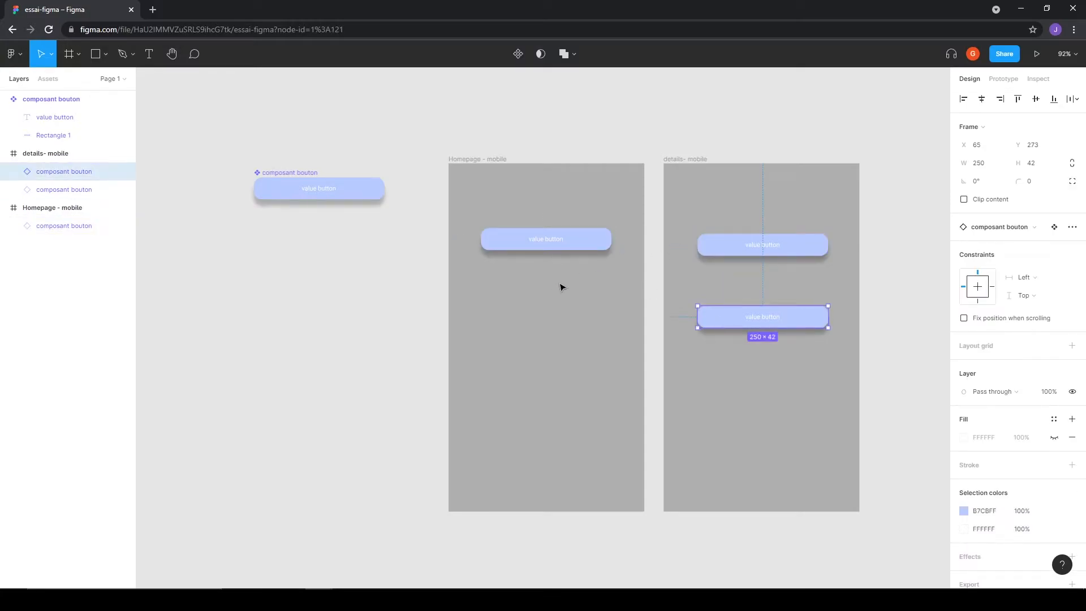
pyautogui.click(352, 279)
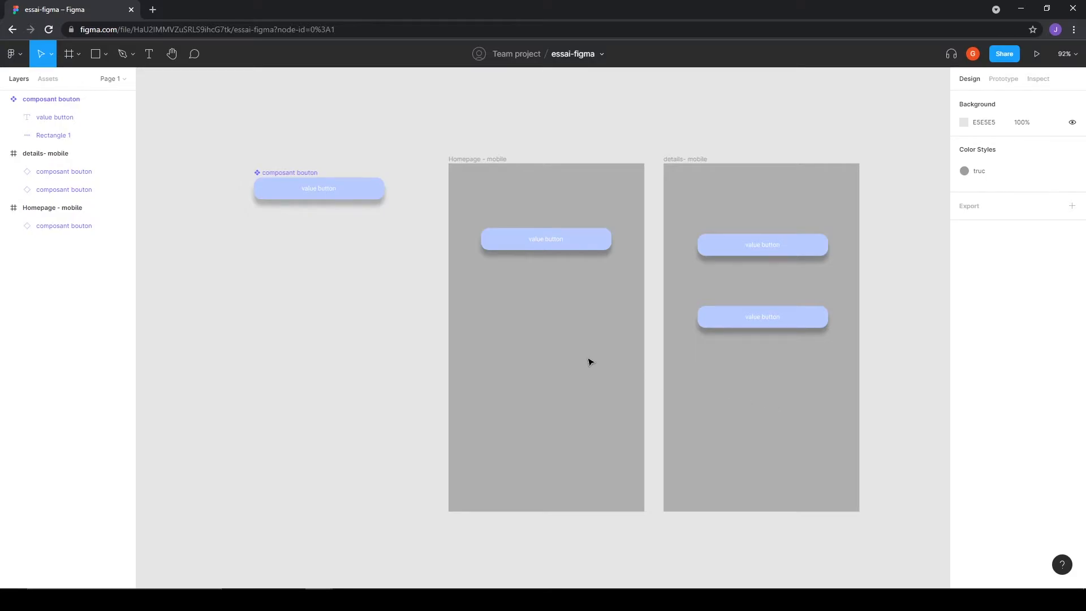
pyautogui.scroll(2, 588, 362)
pyautogui.scroll(-1, 589, 361)
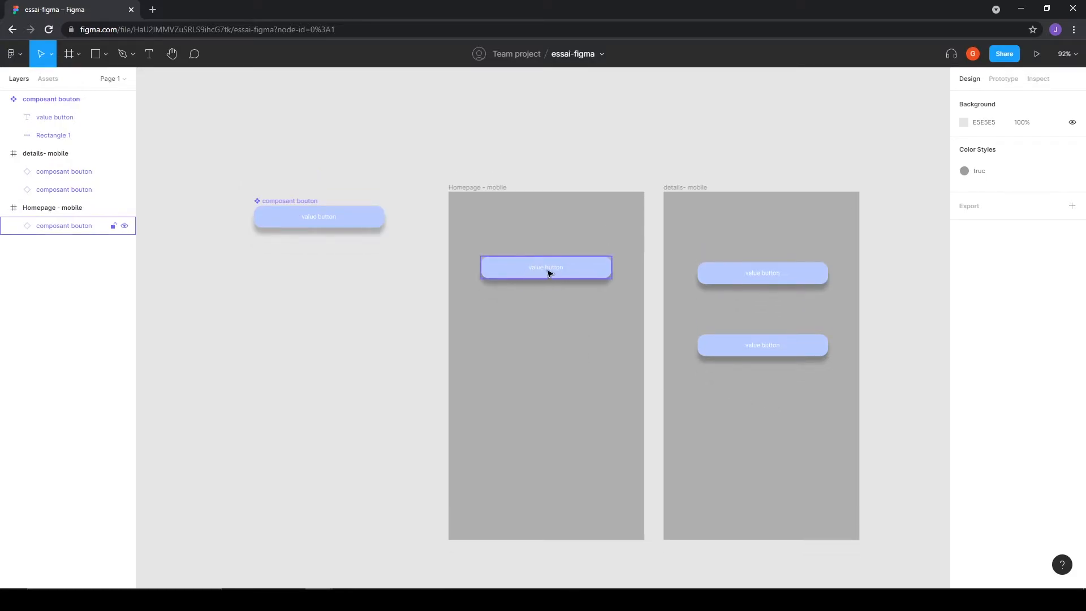
pyautogui.click(776, 272)
pyautogui.click(752, 352)
# Step: Replace the text of the button instance in the Homepage - mobile frame with "envoyer"
pyautogui.click(578, 276)
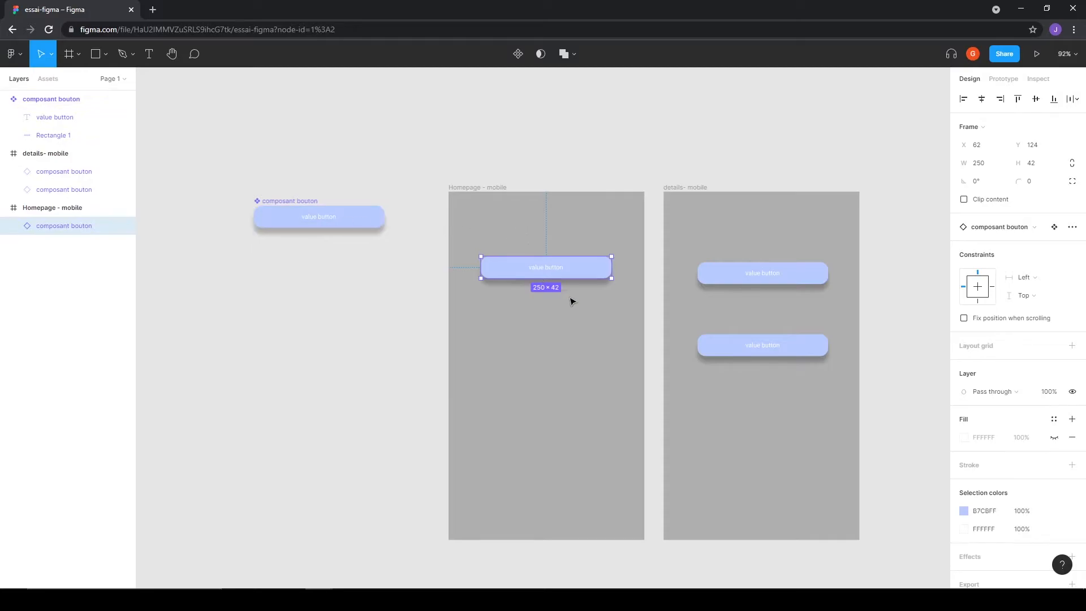
pyautogui.scroll(3, 556, 310)
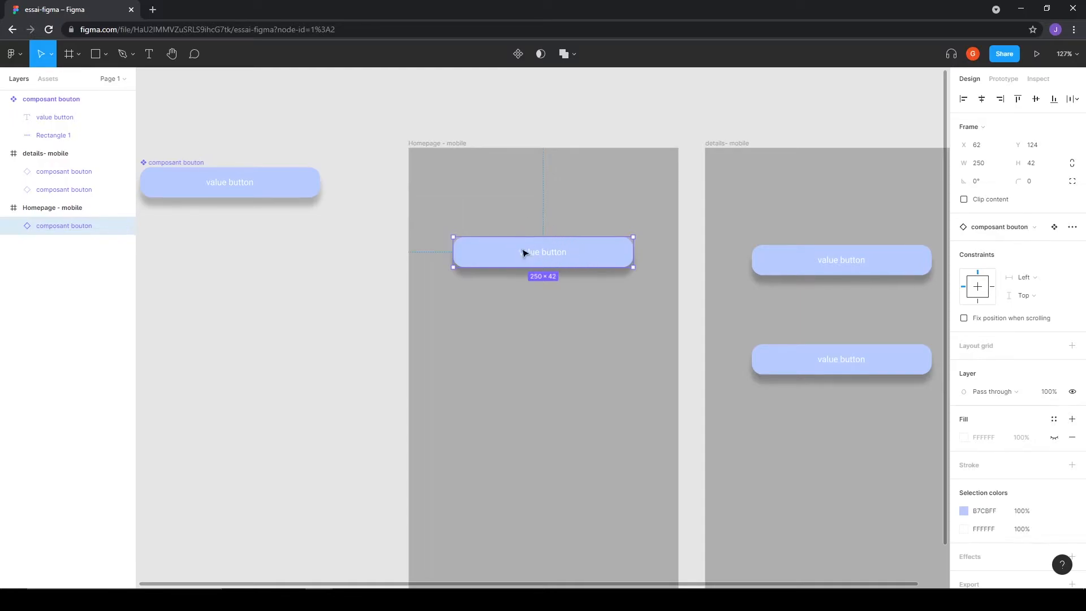
pyautogui.doubleClick(546, 257)
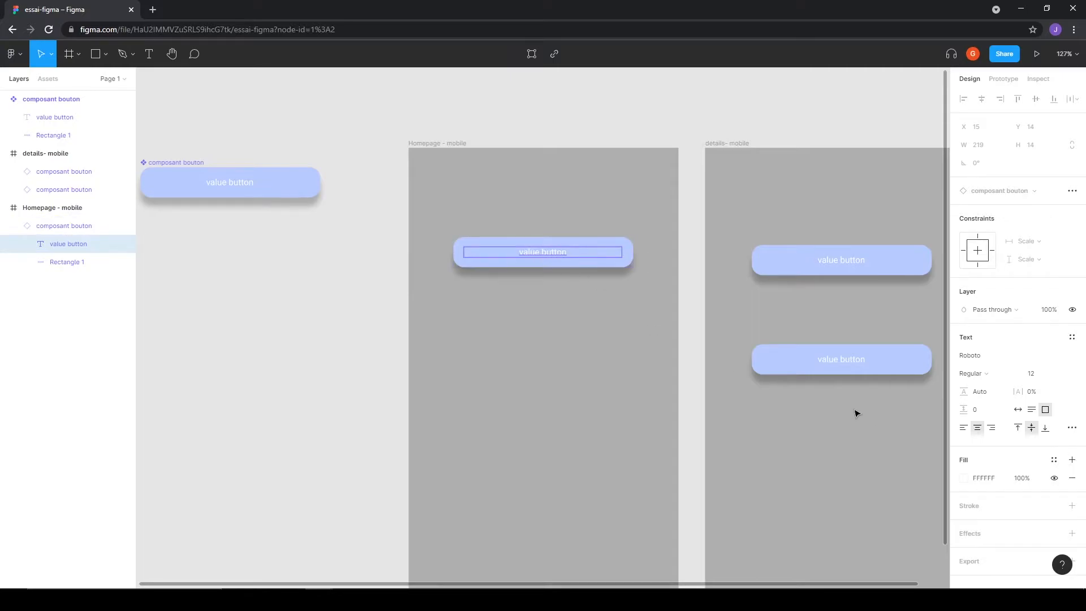
pyautogui.doubleClick(544, 254)
pyautogui.write('envoyer')
pyautogui.press('Escape')
# Step: Replace the button texts in the details- mobile frame with "ok" on the upper instance and "annuler" on the lower one
pyautogui.click(839, 268)
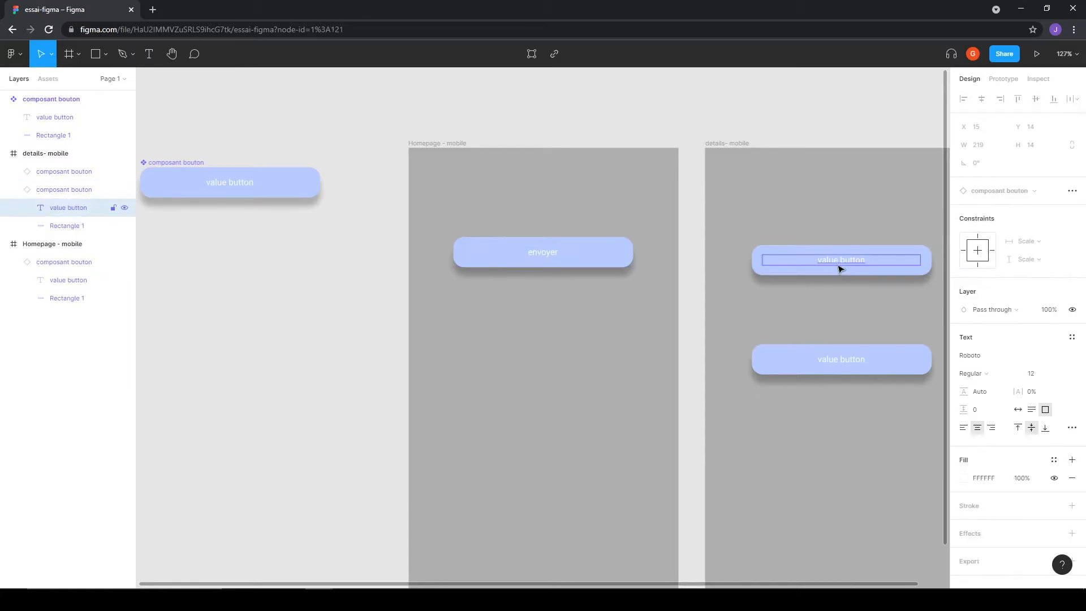
pyautogui.doubleClick(842, 262)
pyautogui.write('c')
pyautogui.doubleClick(843, 359)
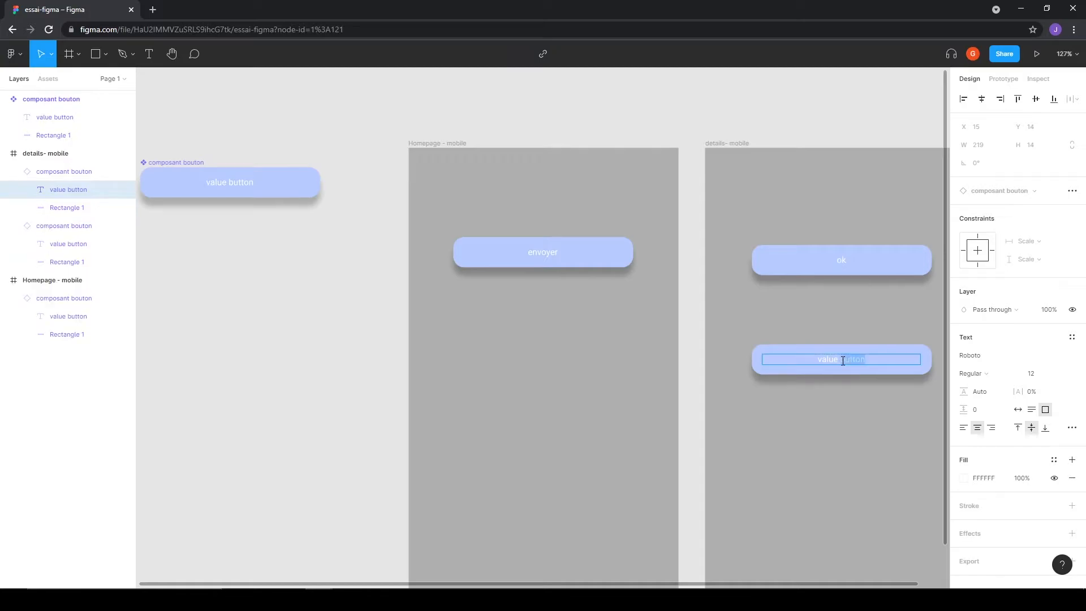
pyautogui.write('ok')
pyautogui.press('Escape')
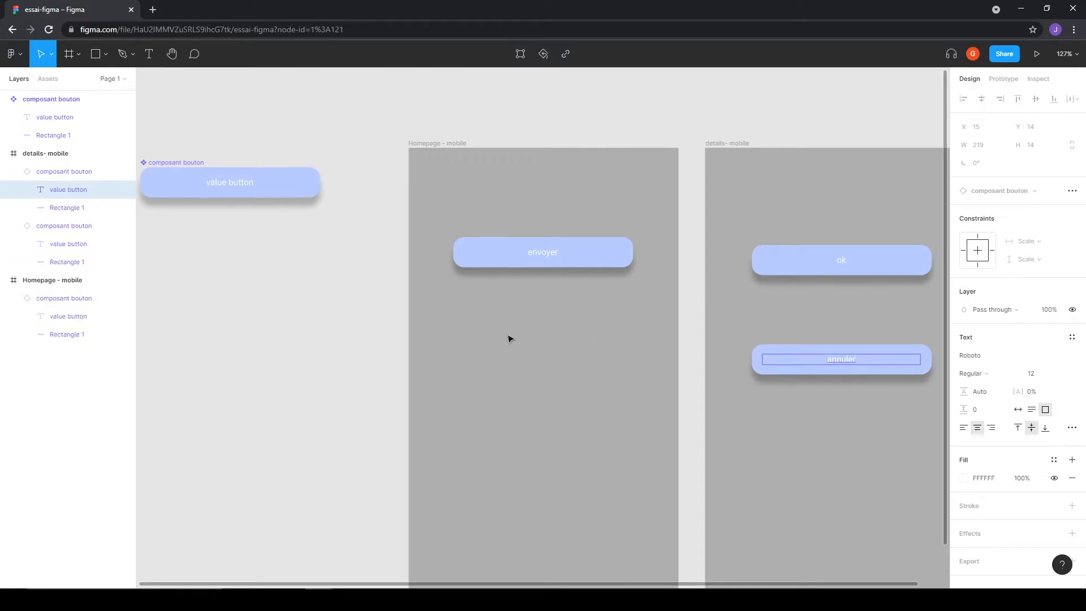
pyautogui.click(346, 320)
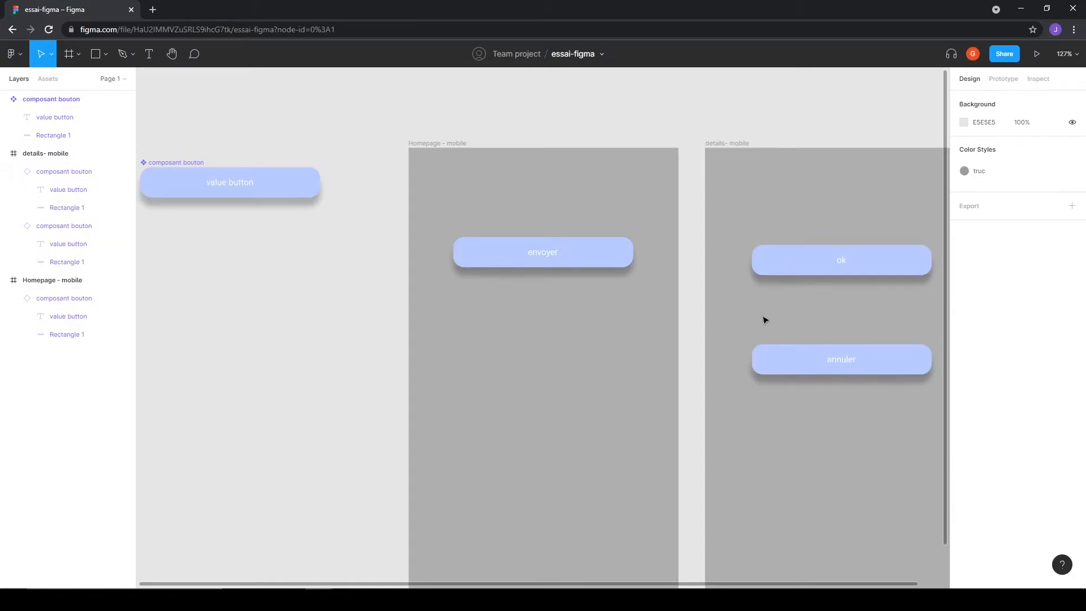
# Step: Override the fill of the annuler button's rectangle with the darker blue 6289EF
pyautogui.doubleClick(784, 361)
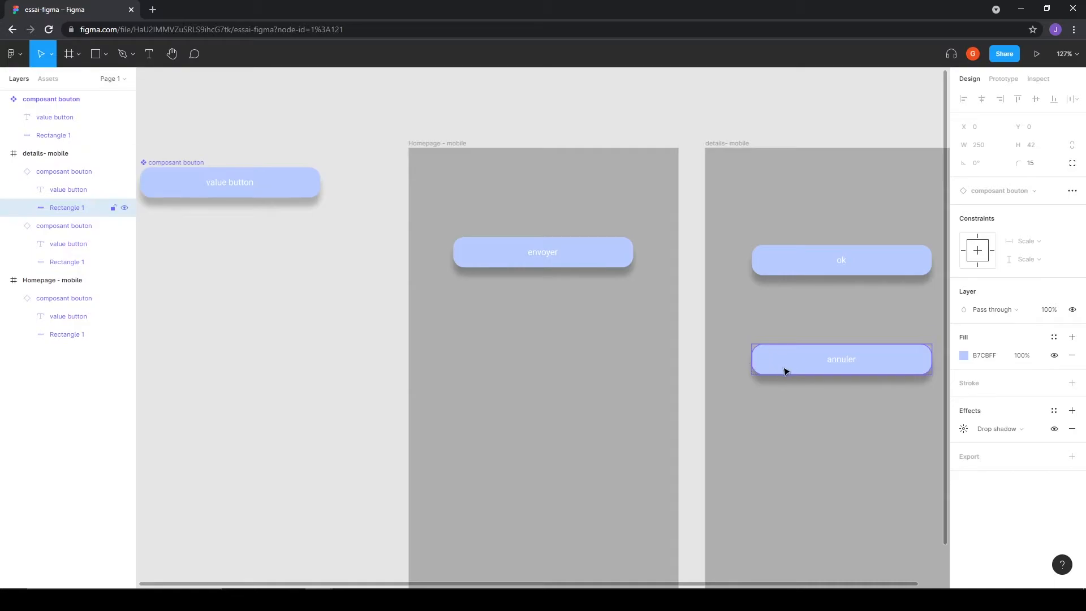
pyautogui.click(964, 357)
pyautogui.moveTo(884, 328)
pyautogui.mouseDown()
pyautogui.moveTo(908, 315)
pyautogui.moveTo(895, 316)
pyautogui.mouseUp()
pyautogui.click(810, 152)
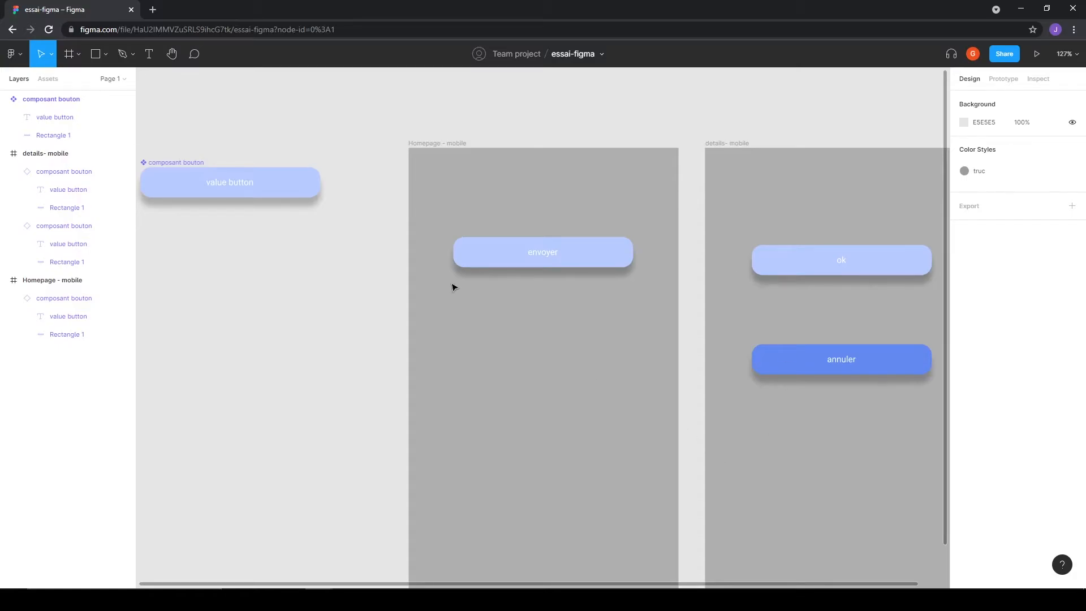
# Step: Collapse the composant bouton, details- mobile and Homepage - mobile layers, and select the main component together with its three instances
pyautogui.scroll(-2, 453, 288)
pyautogui.scroll(1, 453, 287)
pyautogui.scroll(-5, 453, 288)
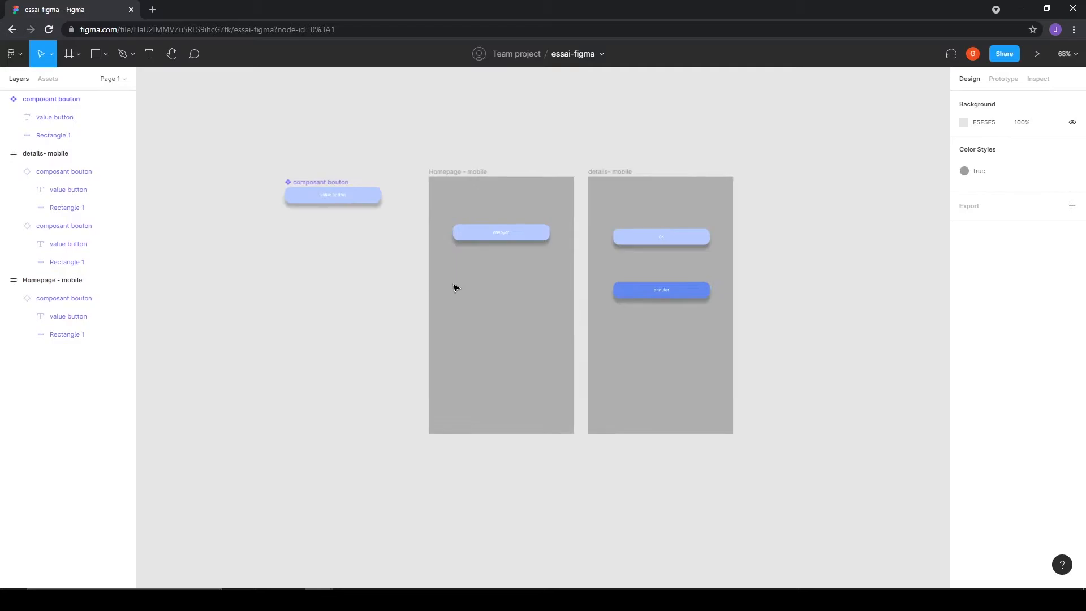
pyautogui.scroll(3, 455, 288)
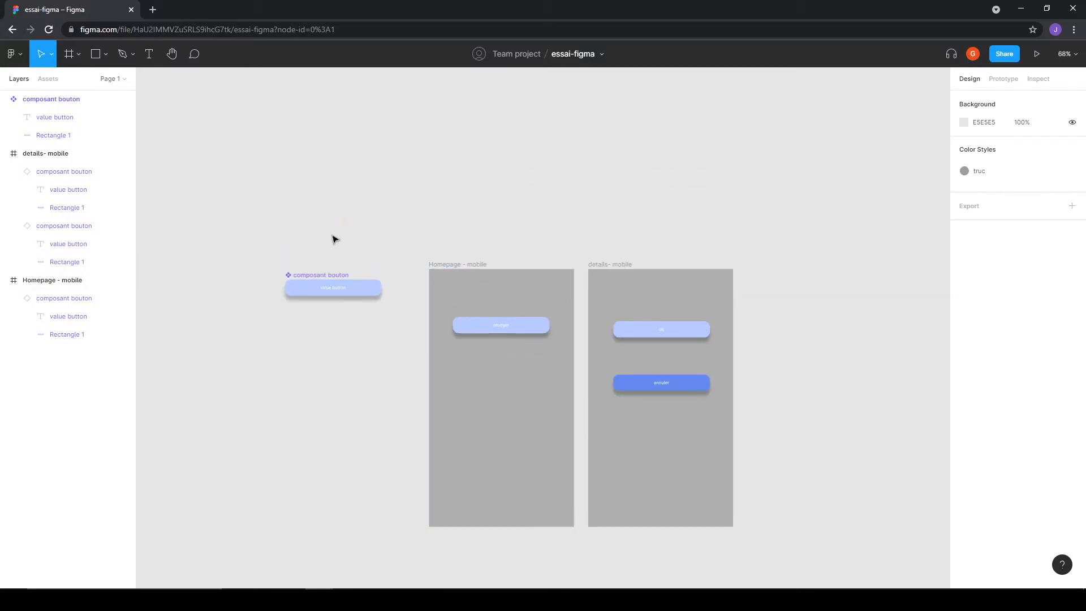
pyautogui.click(5, 99)
pyautogui.click(5, 117)
pyautogui.click(5, 136)
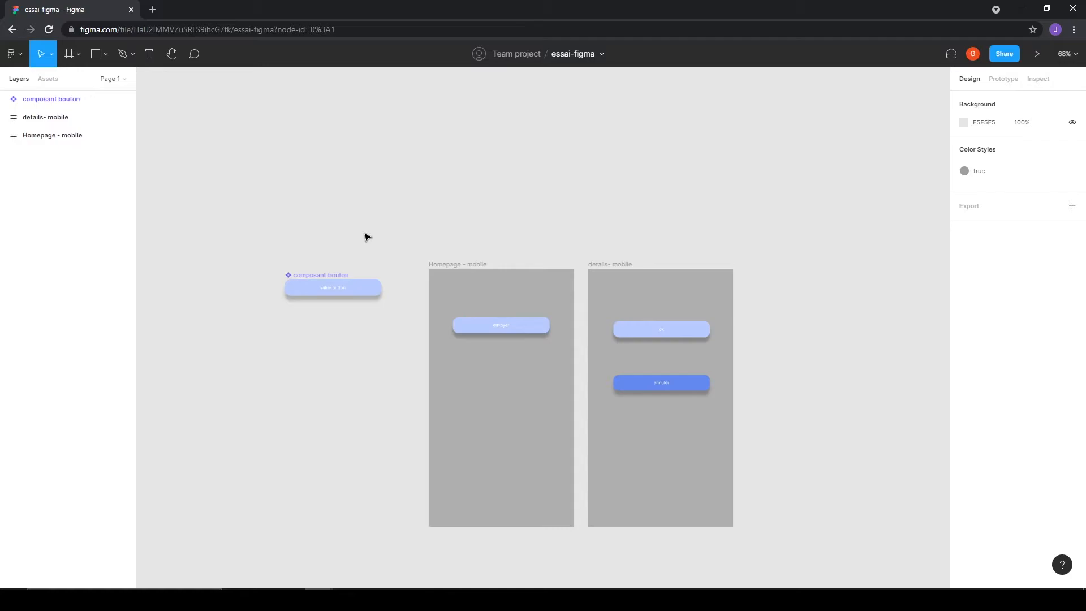
pyautogui.moveTo(262, 225); pyautogui.dragTo(708, 425)
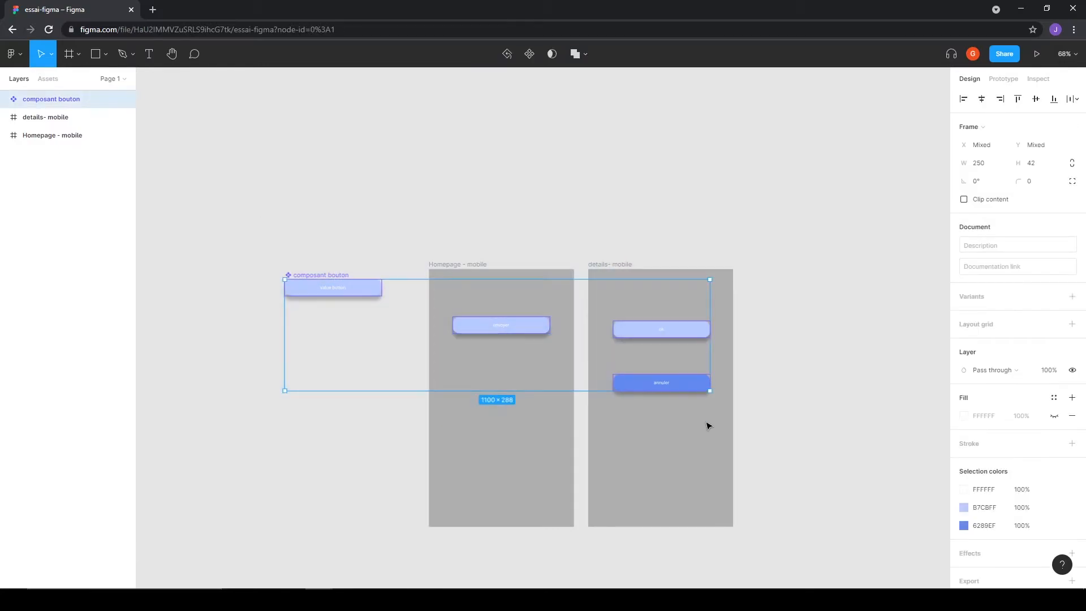
# Step: Delete the selected main button component with its three instances and show the file's component assets
pyautogui.press('Delete')
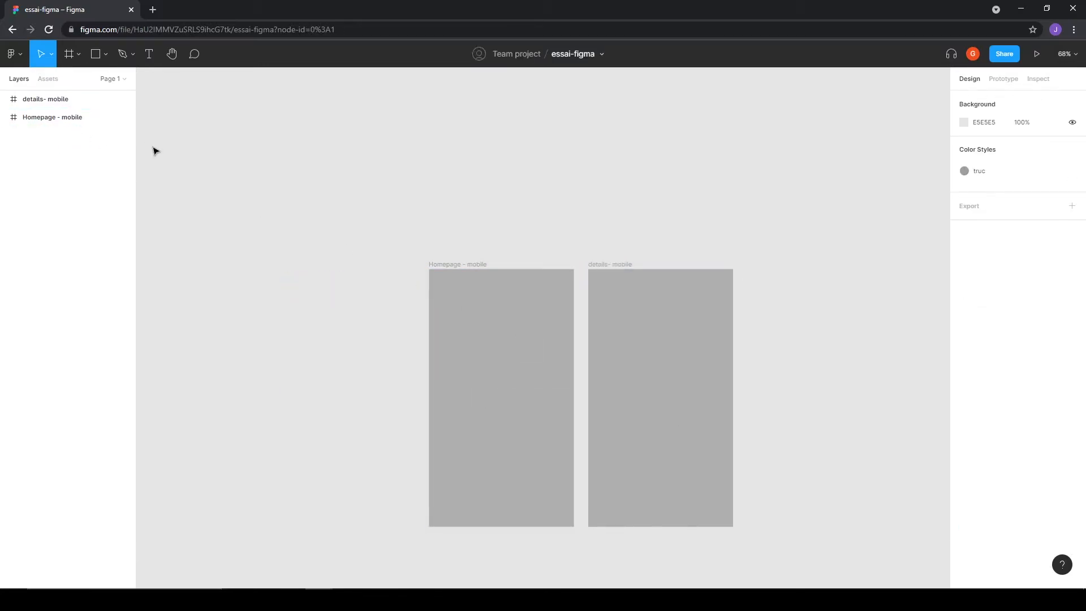
pyautogui.click(48, 79)
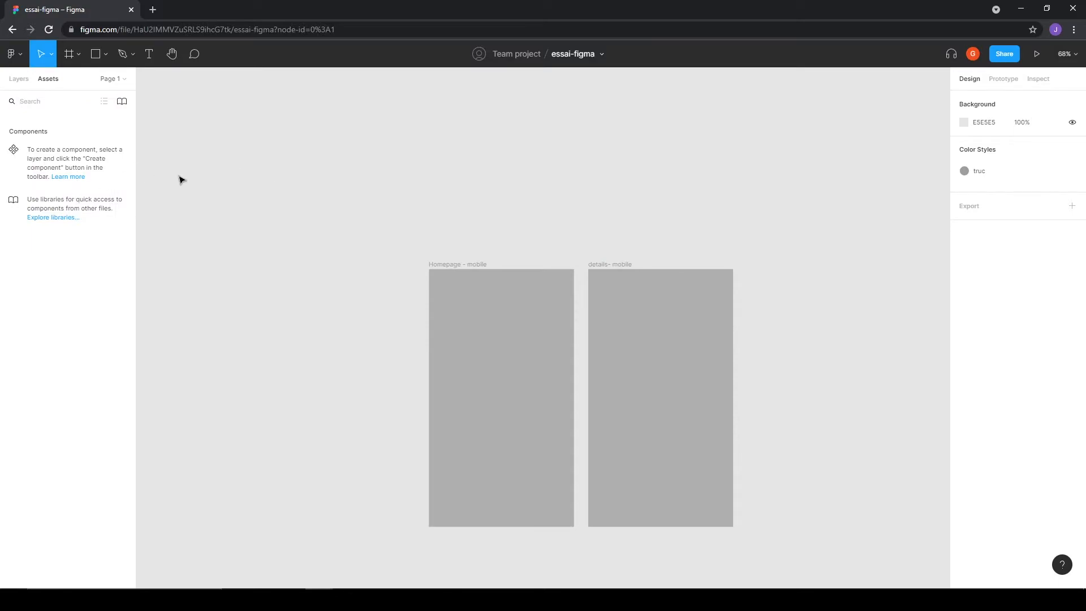
# Step: Return to the team project's files and create a new design file there
pyautogui.click(12, 54)
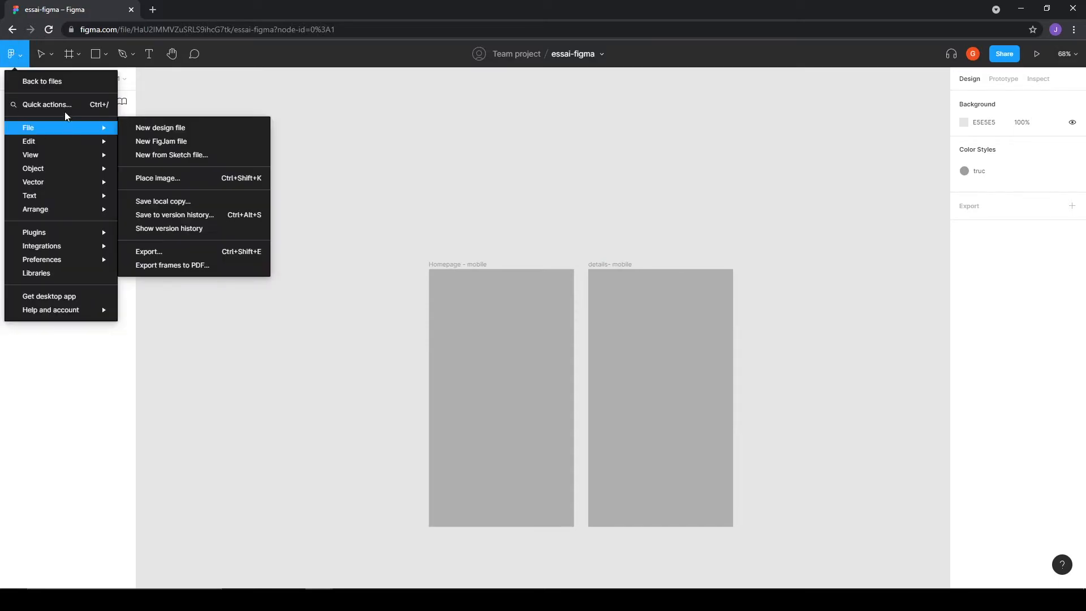
pyautogui.click(49, 82)
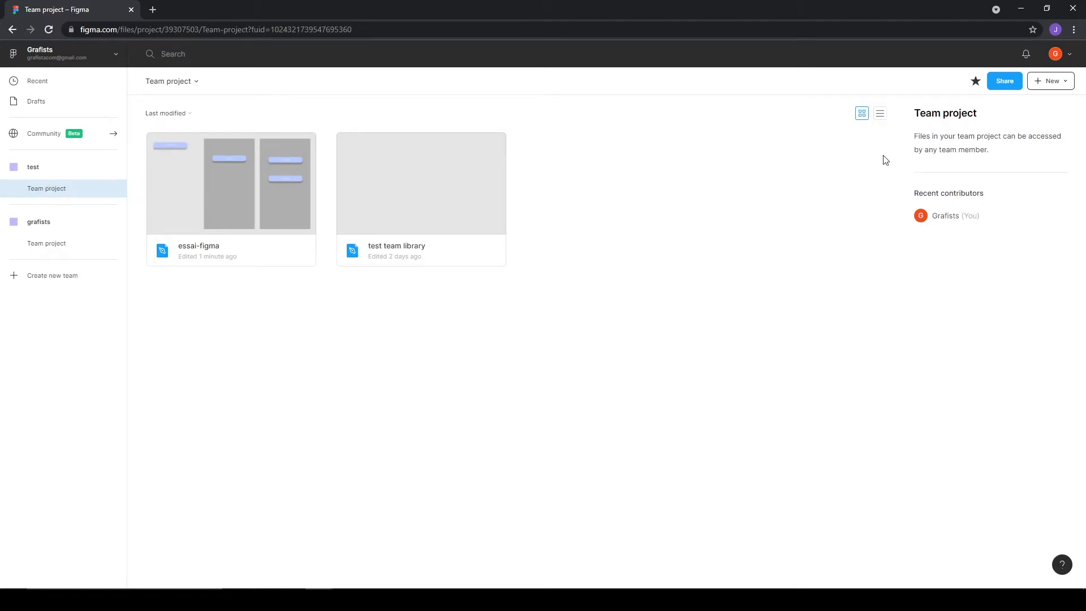
pyautogui.click(1051, 80)
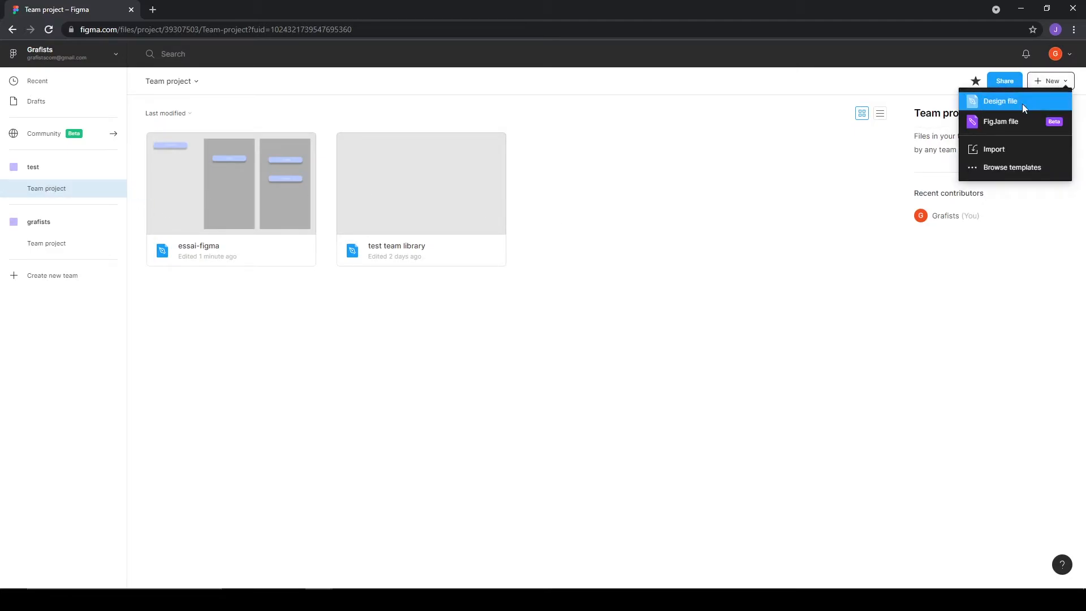
pyautogui.click(1007, 103)
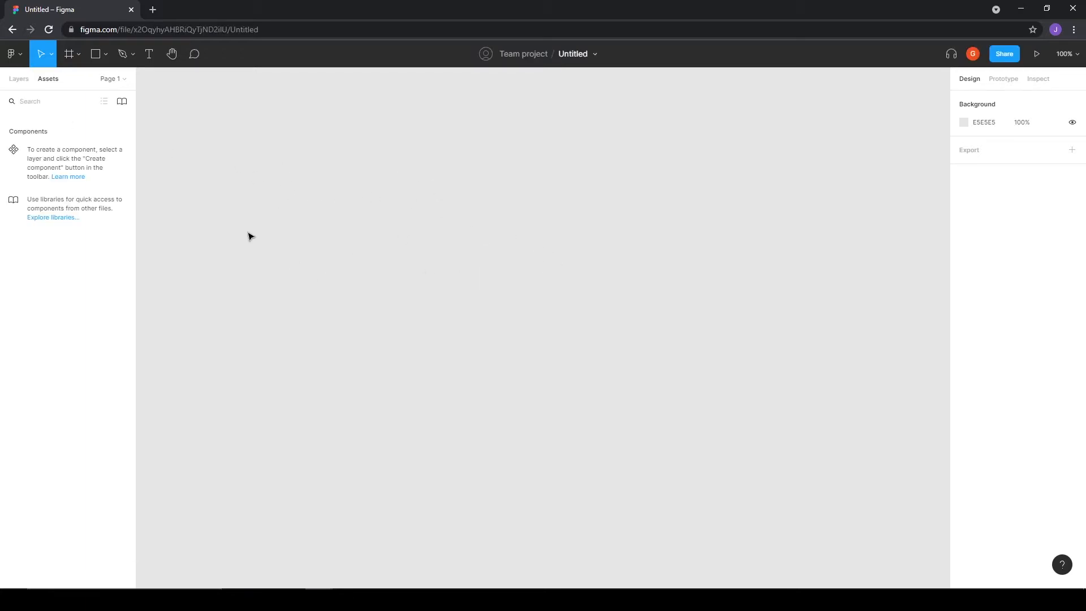
# Step: Rename the new file as "ma bibliotheque de composants"
pyautogui.click(96, 54)
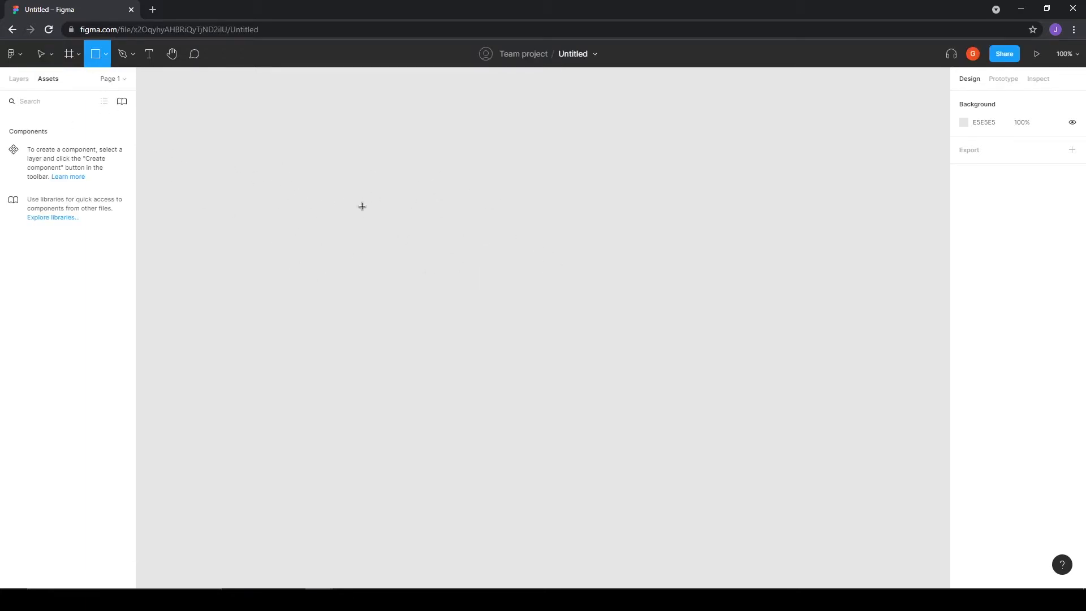
pyautogui.click(590, 56)
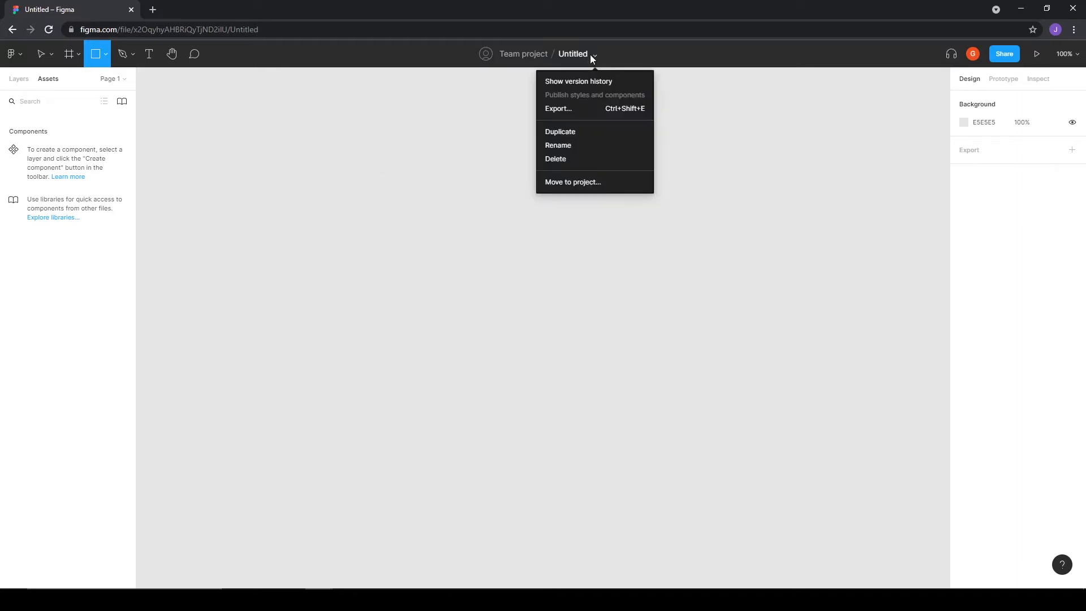
pyautogui.click(571, 144)
pyautogui.write('ma biblio')
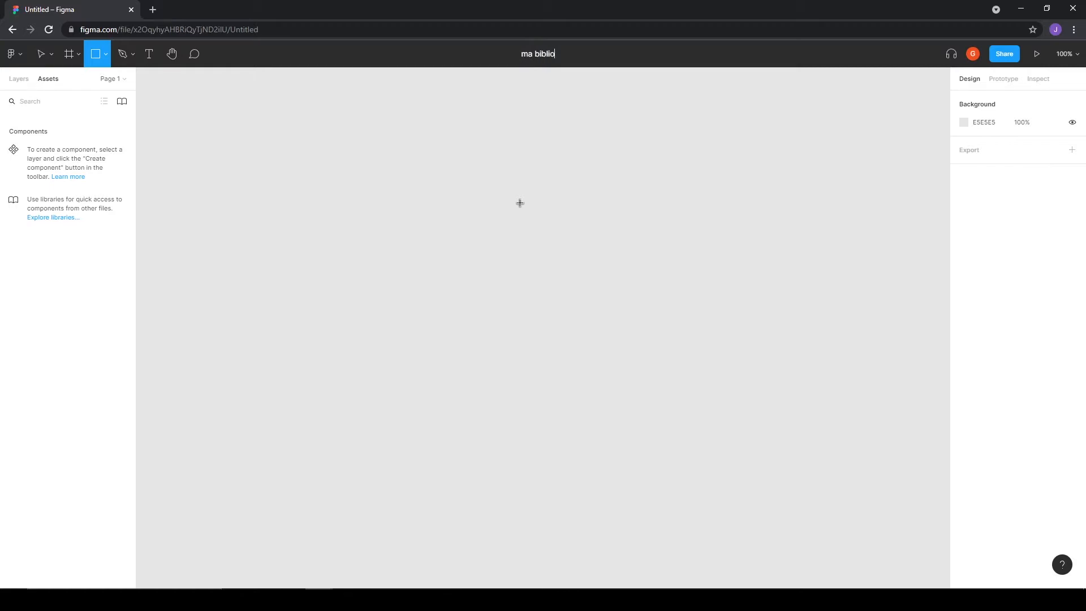
pyautogui.write('theque de composants')
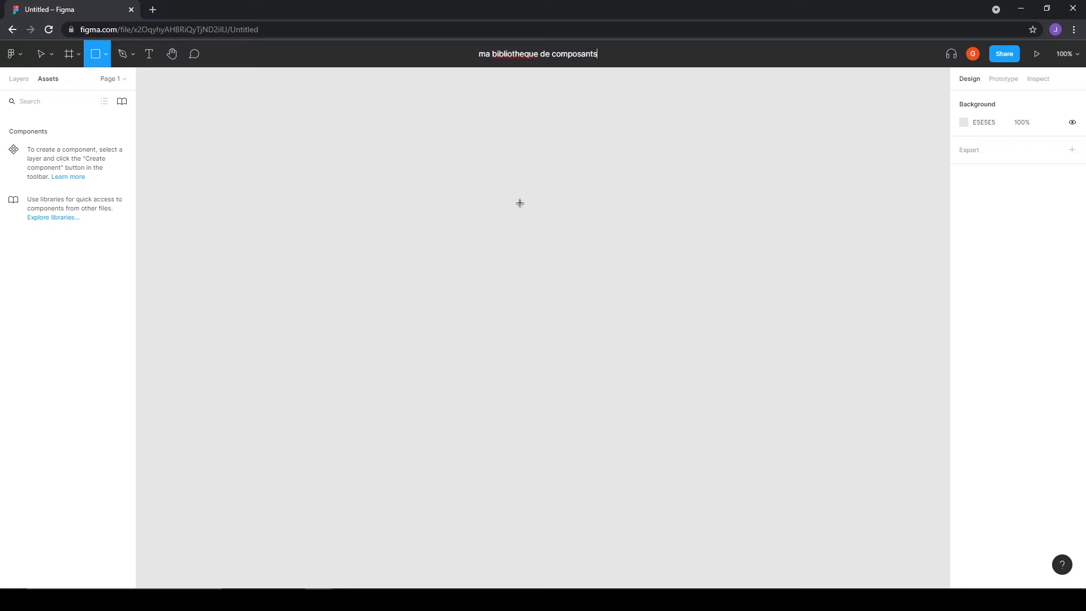
pyautogui.press('Return')
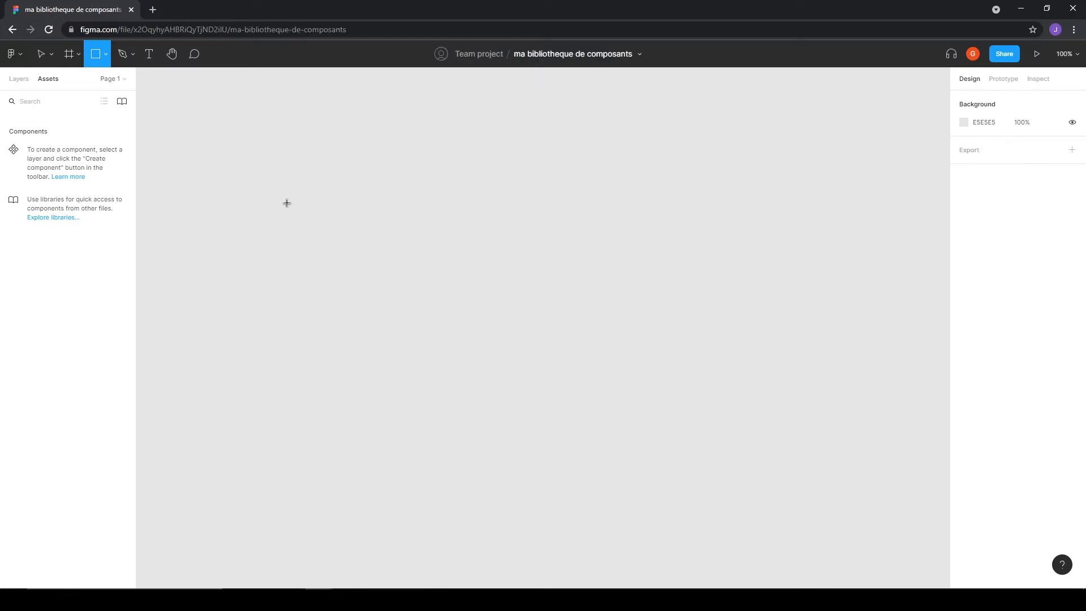
# Step: Draw a rectangle about 242 × 46, fill it with white FFFFFF and round its corners to 19
pyautogui.moveTo(315, 179)
pyautogui.mouseDown()
pyautogui.moveTo(393, 204)
pyautogui.moveTo(453, 206)
pyautogui.mouseUp()
pyautogui.click(964, 255)
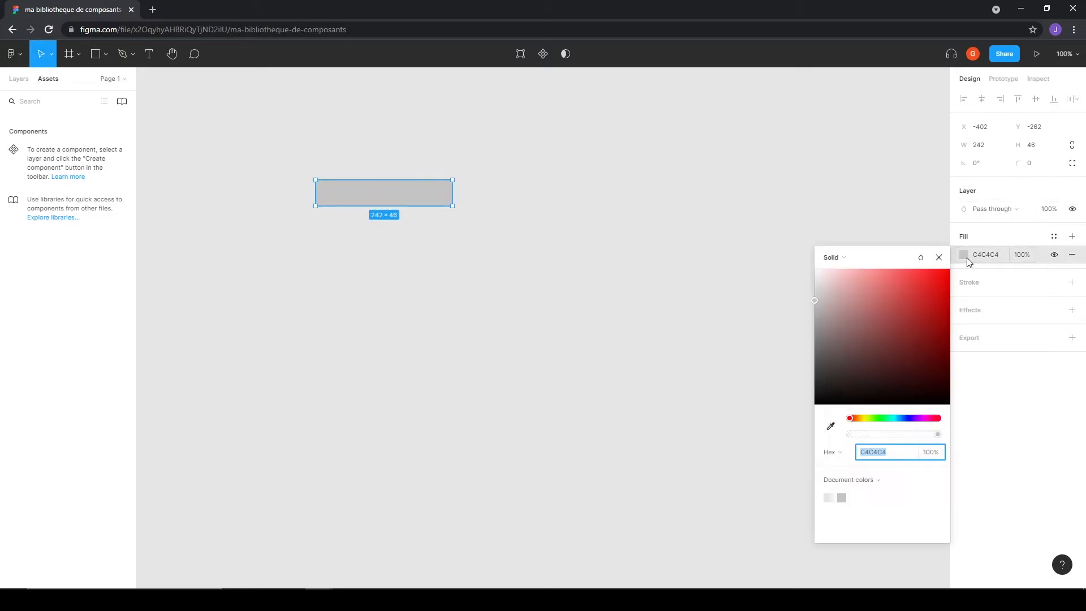
pyautogui.write('fff')
pyautogui.press('Return')
pyautogui.moveTo(1018, 163); pyautogui.dragTo(1032, 163)
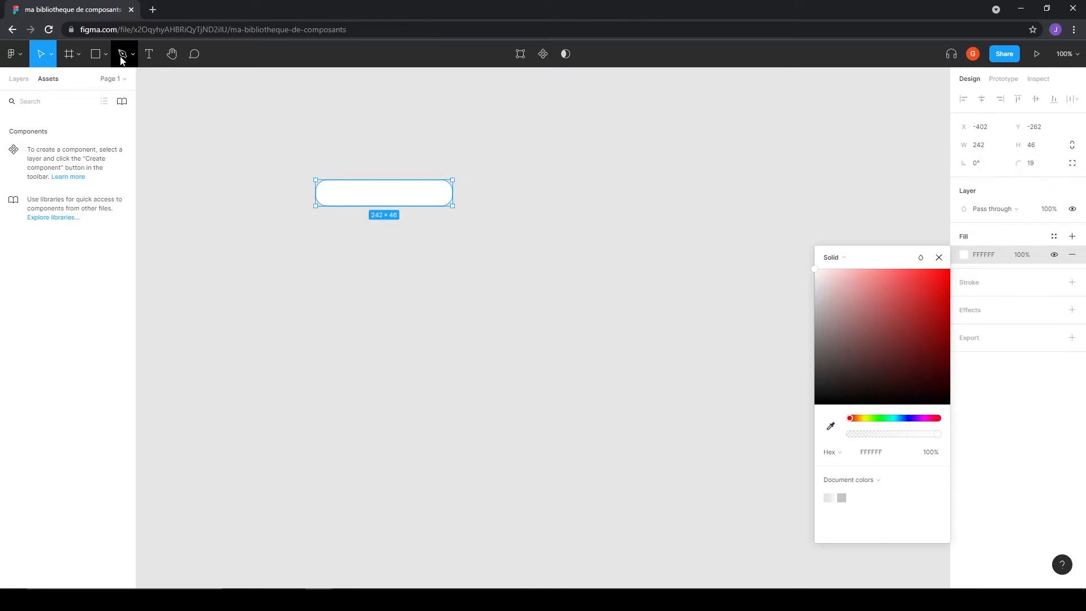
pyautogui.click(151, 54)
pyautogui.click(338, 276)
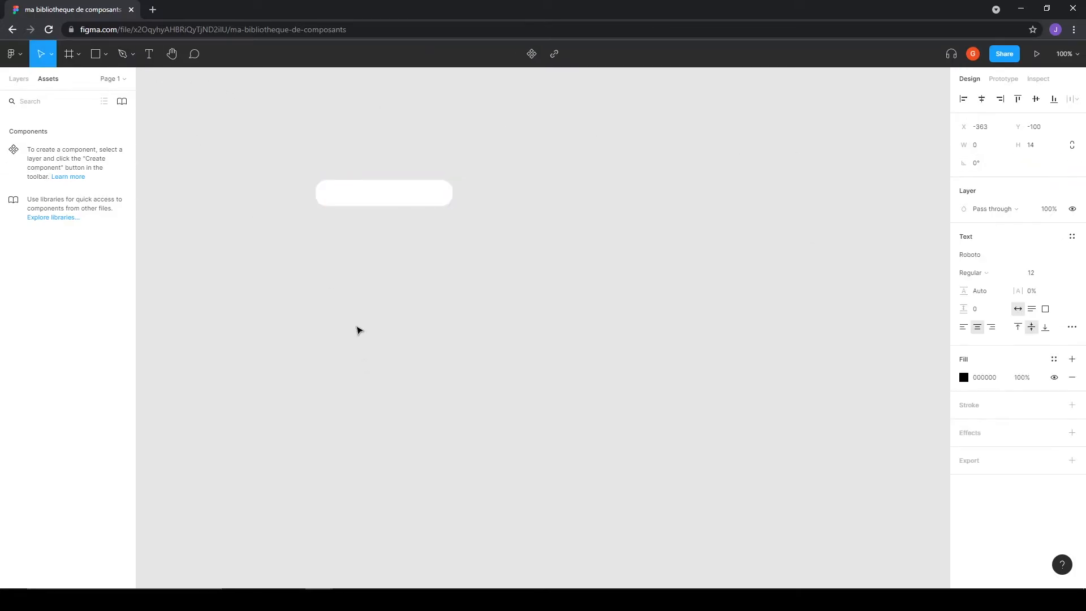
pyautogui.press('Escape')
# Step: Add the text "texte bouton", place it over the white rectangle and stretch its box to the rectangle's full width
pyautogui.click(150, 54)
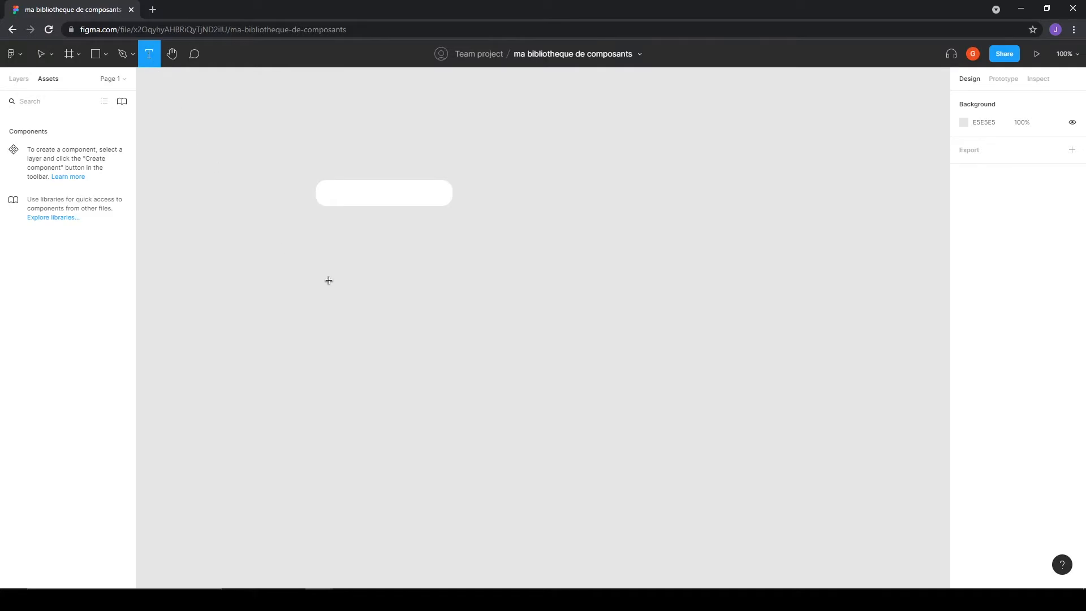
pyautogui.click(330, 280)
pyautogui.write('texte bouton')
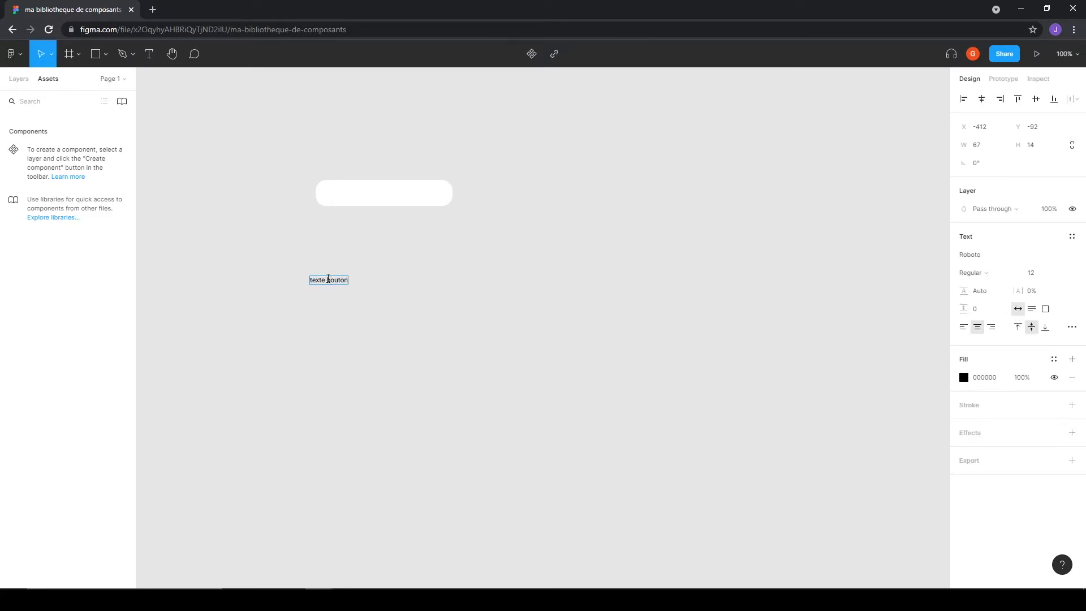
pyautogui.press('Escape')
pyautogui.moveTo(335, 286); pyautogui.dragTo(315, 193)
pyautogui.moveTo(404, 197); pyautogui.dragTo(452, 200)
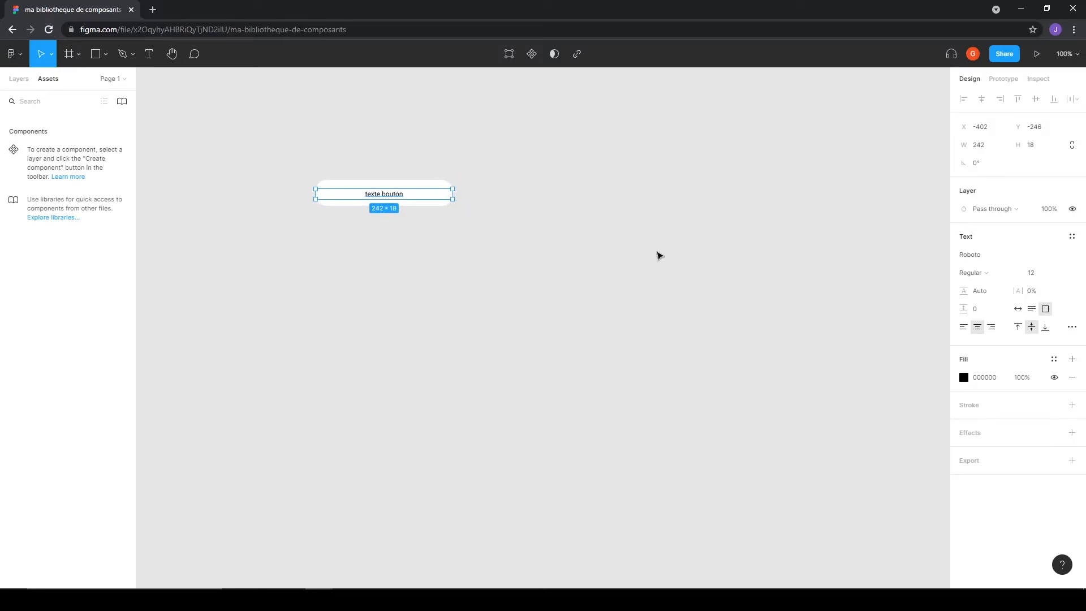
pyautogui.click(562, 320)
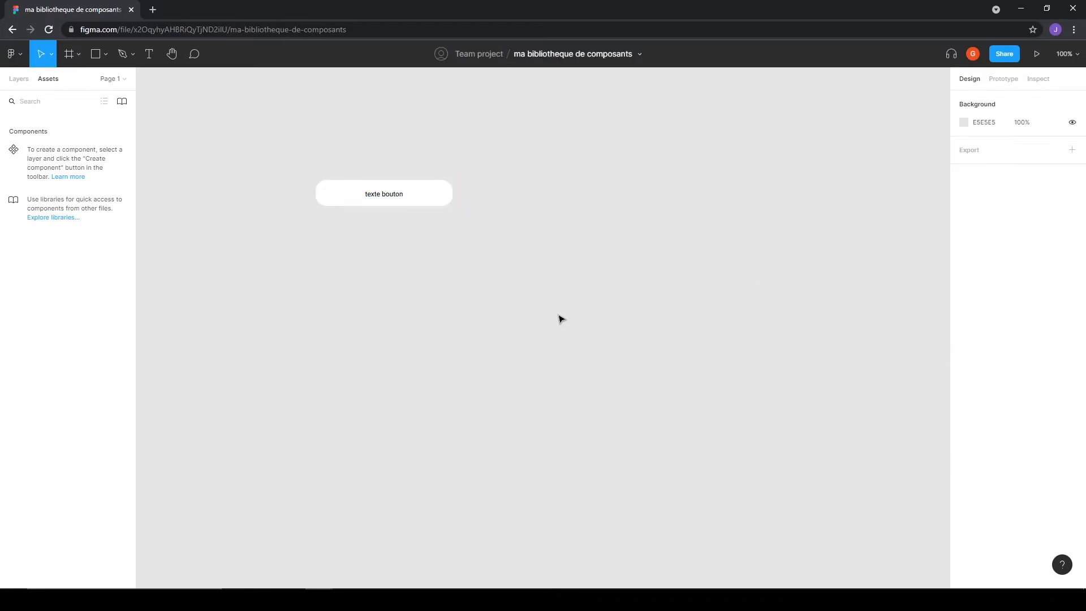
# Step: Turn the white rectangle and its text into one component named "bouton1"
pyautogui.moveTo(250, 137); pyautogui.dragTo(455, 220)
pyautogui.click(410, 240)
pyautogui.click(572, 269)
pyautogui.moveTo(567, 269); pyautogui.dragTo(194, 145)
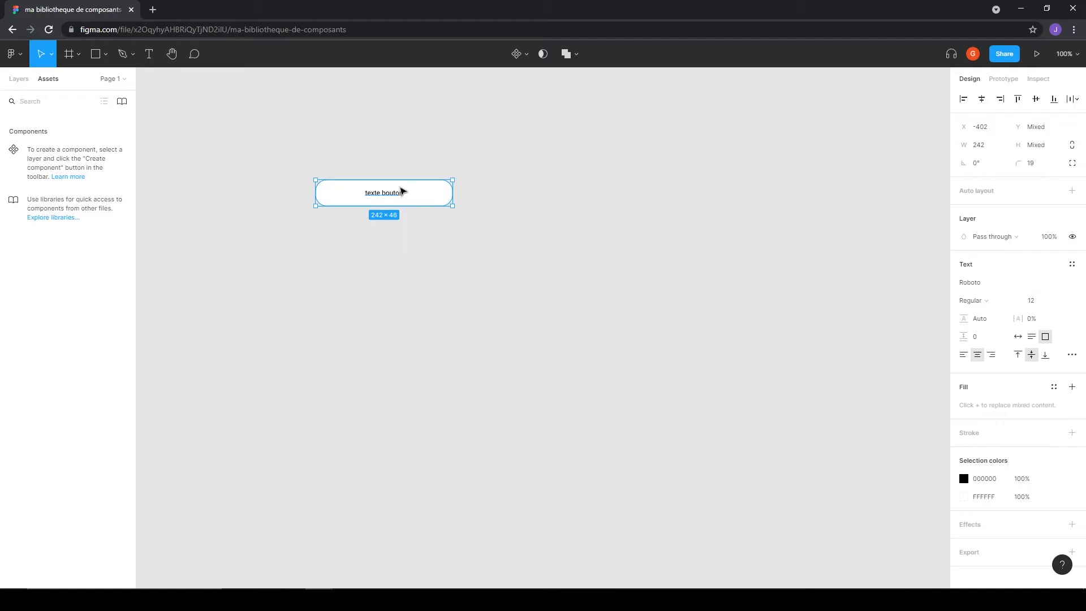
pyautogui.click(526, 54)
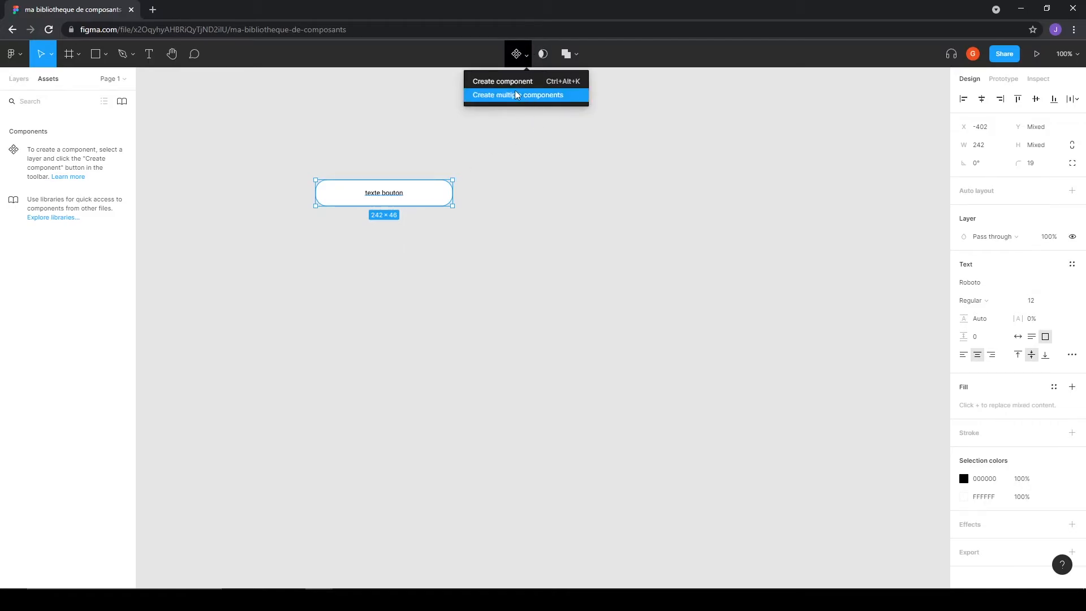
pyautogui.click(498, 82)
pyautogui.doubleClick(341, 176)
pyautogui.write('bouton1')
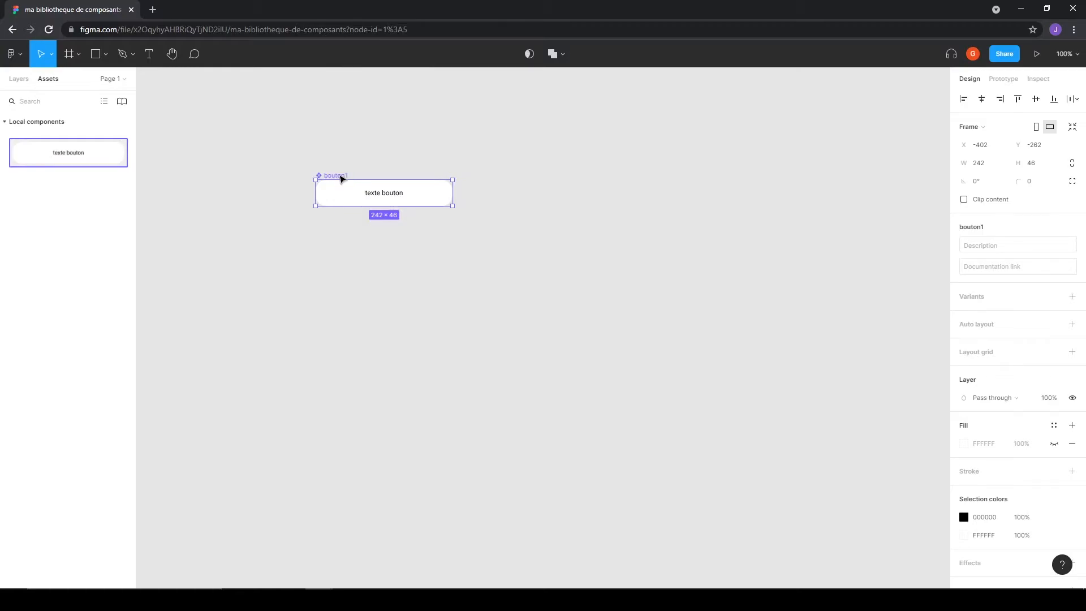
pyautogui.click(502, 320)
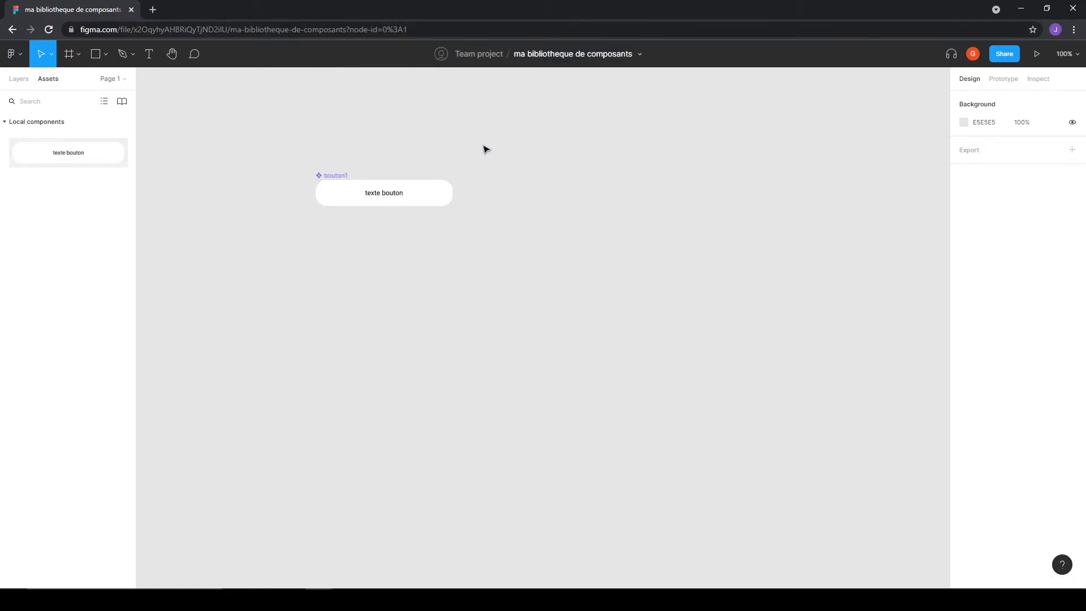
# Step: Draw a rectangle about 130 × 39 below bouton1, fill it with green 97DC76 and round its corners to 13
pyautogui.click(95, 59)
pyautogui.moveTo(348, 226)
pyautogui.mouseDown()
pyautogui.moveTo(438, 253)
pyautogui.moveTo(422, 247)
pyautogui.mouseUp()
pyautogui.click(964, 254)
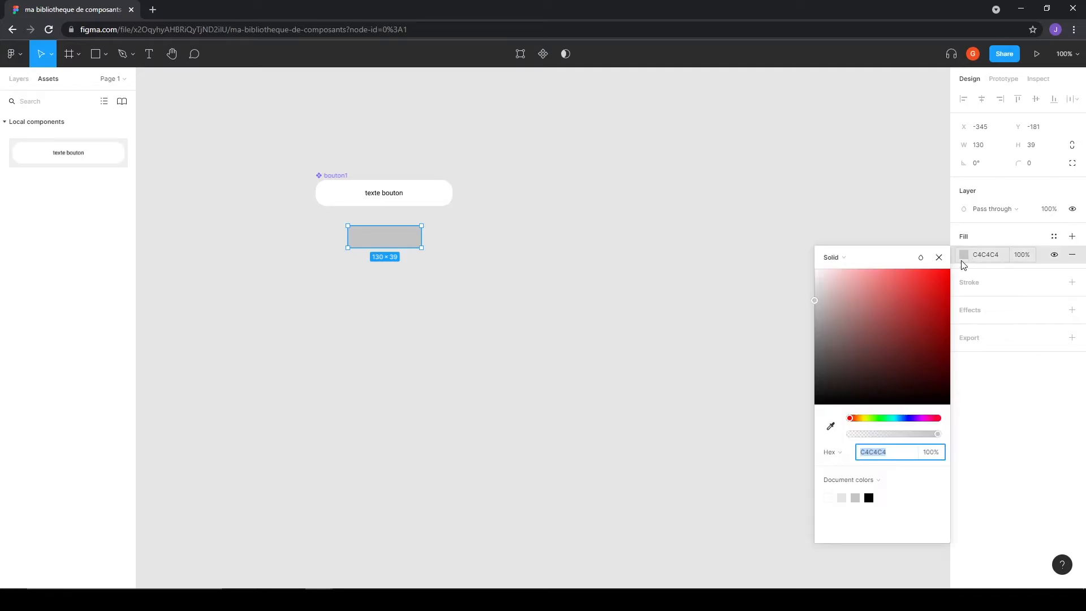
pyautogui.click(874, 419)
pyautogui.moveTo(855, 303); pyautogui.dragTo(880, 295)
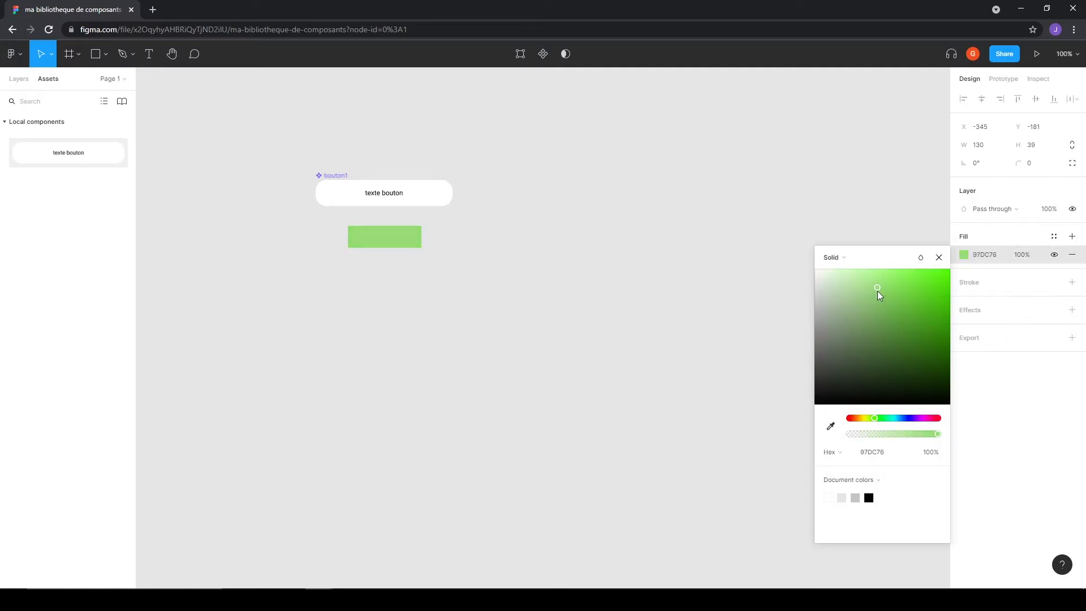
pyautogui.moveTo(1019, 164); pyautogui.dragTo(77, 168)
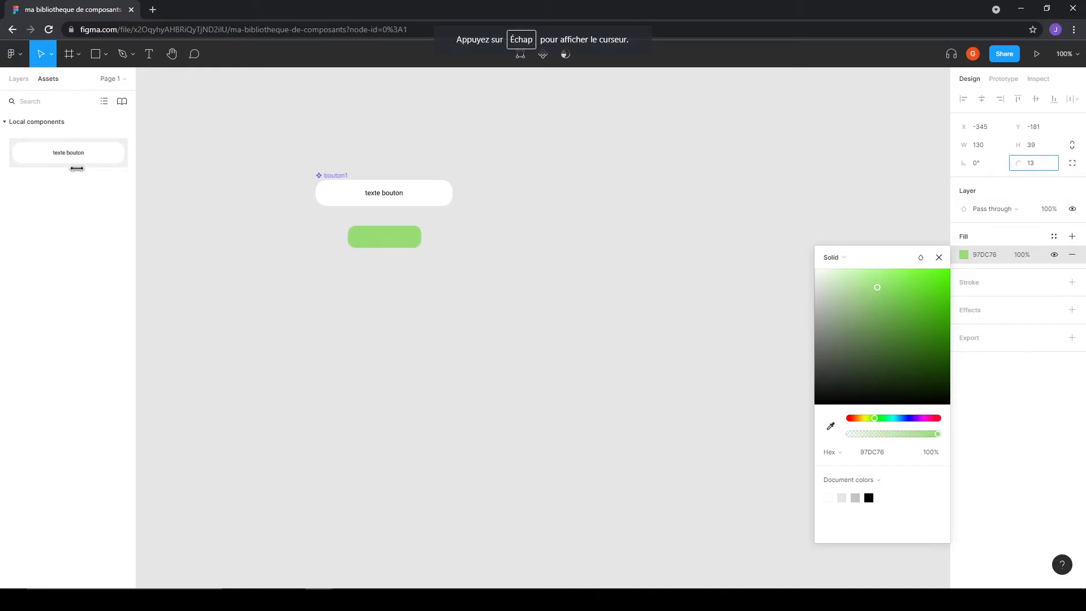
pyautogui.click(537, 311)
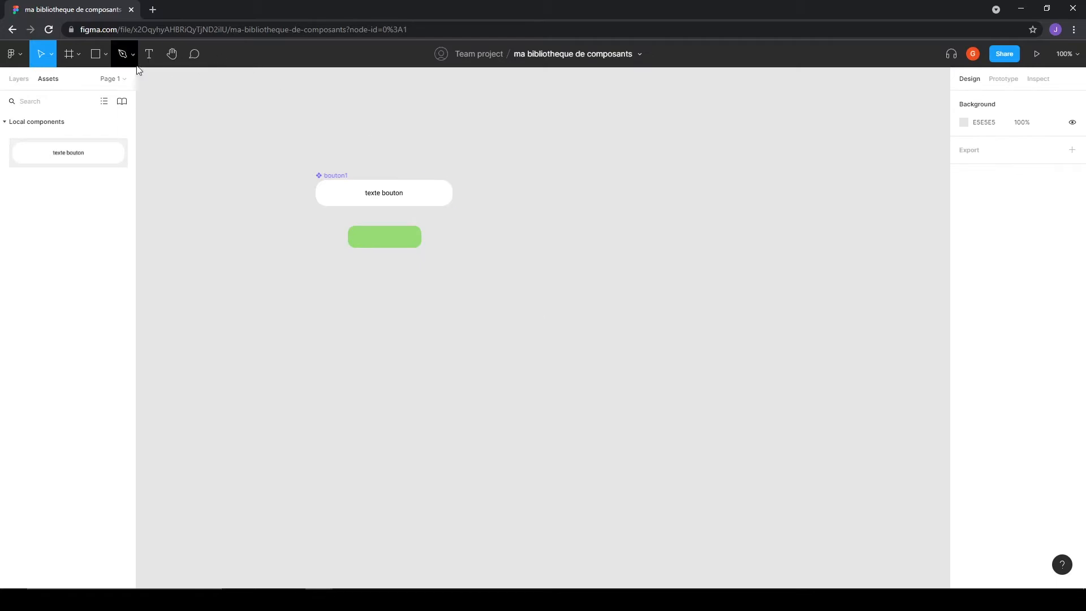
# Step: Add the text "OK" centred on the green rectangle and fill it with white FFFFFF
pyautogui.click(148, 53)
pyautogui.click(375, 313)
pyautogui.write('OK')
pyautogui.press('Escape')
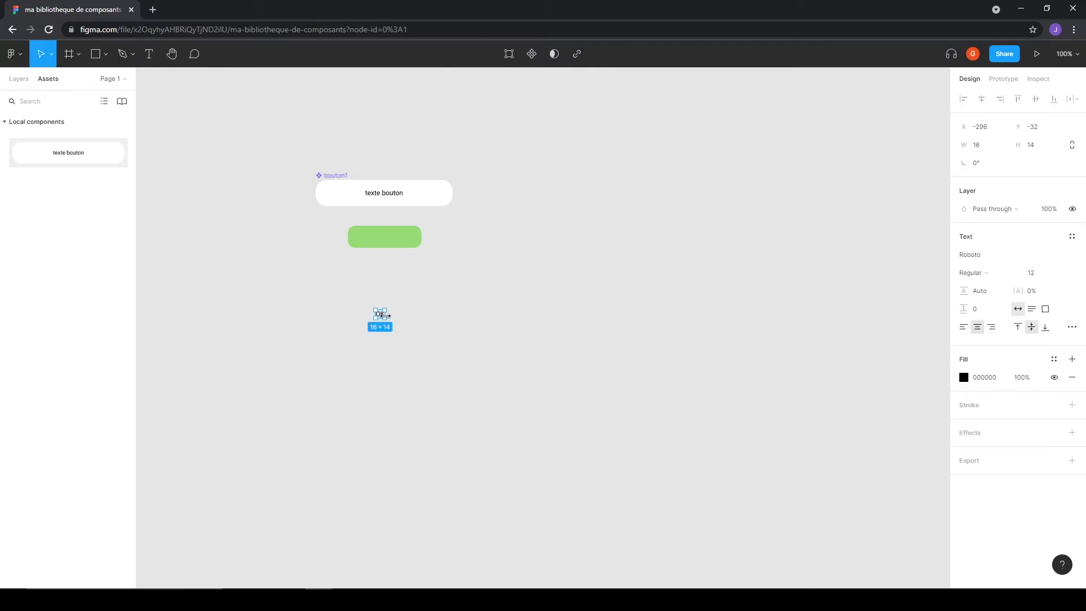
pyautogui.moveTo(380, 317); pyautogui.dragTo(383, 239)
pyautogui.click(964, 378)
pyautogui.write('FFFFFF')
pyautogui.press('Return')
pyautogui.click(536, 342)
# Step: Turn the green rectangle and its OK text into one component named "boutonOK"
pyautogui.moveTo(556, 310); pyautogui.dragTo(328, 219)
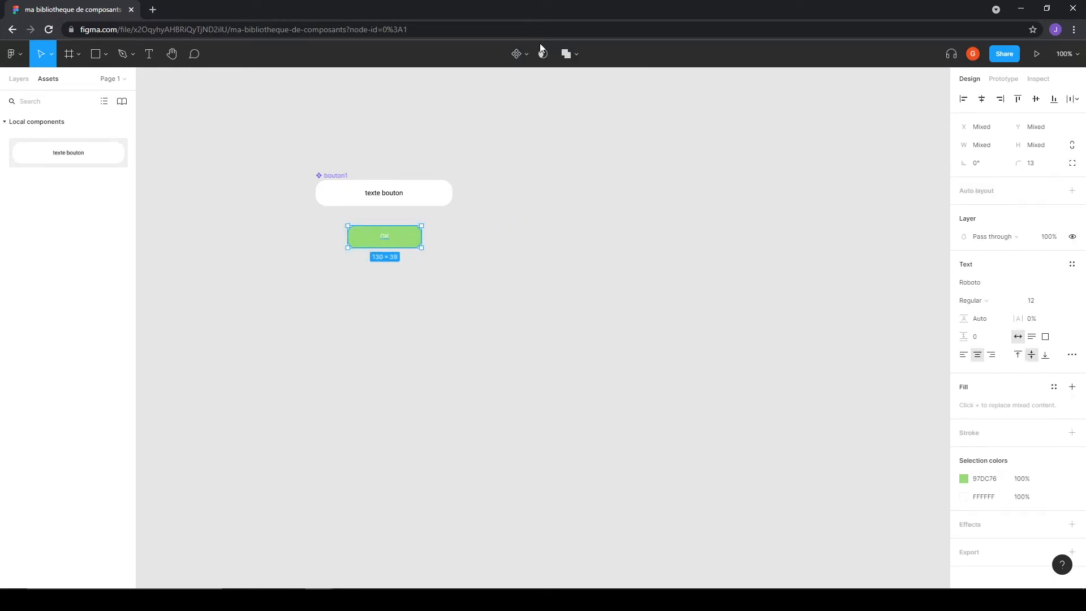
pyautogui.click(520, 55)
pyautogui.click(513, 81)
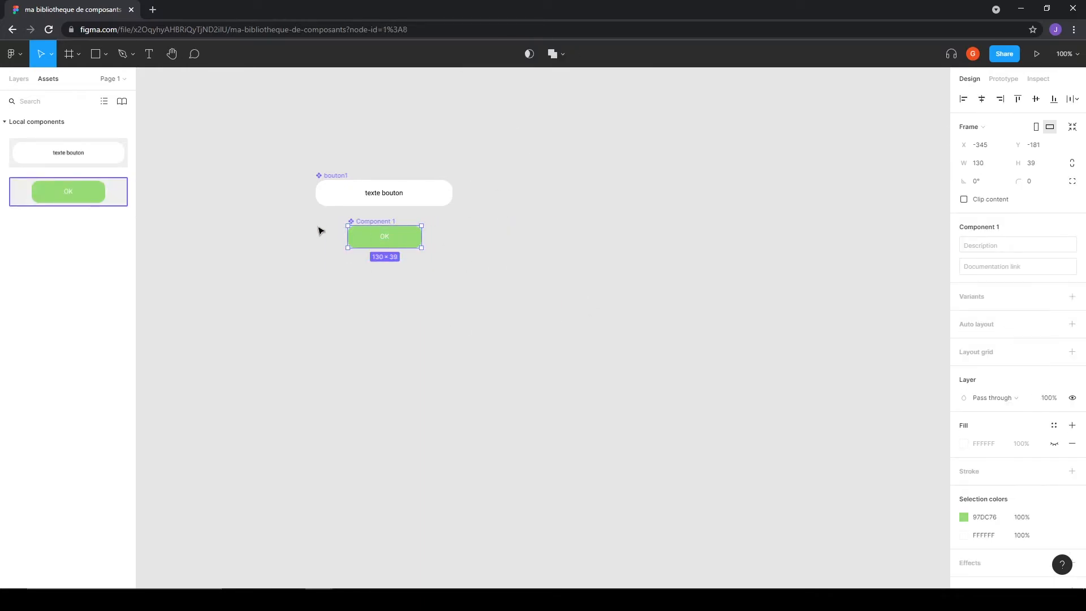
pyautogui.doubleClick(377, 222)
pyautogui.write('boutonOK')
pyautogui.press('Return')
# Step: Duplicate the boutonOK component as an instance directly below it
pyautogui.click(419, 276)
pyautogui.click(408, 241)
pyautogui.click(404, 357)
pyautogui.moveTo(405, 240); pyautogui.dragTo(408, 276)
pyautogui.click(417, 344)
# Step: Detach the lower boutonOK instance from its main component
pyautogui.click(406, 279)
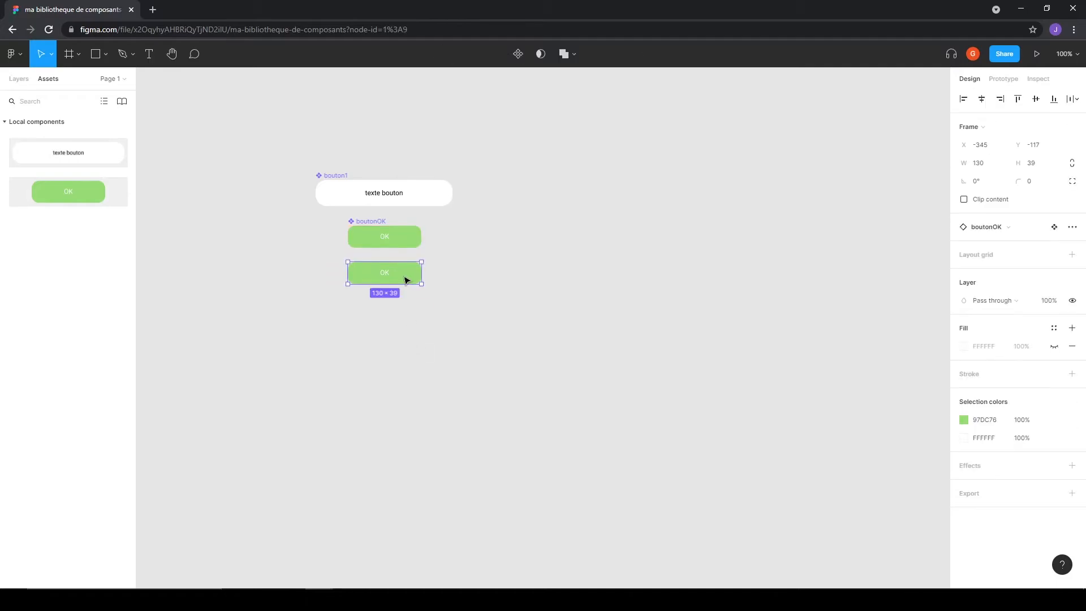
pyautogui.rightClick(407, 279)
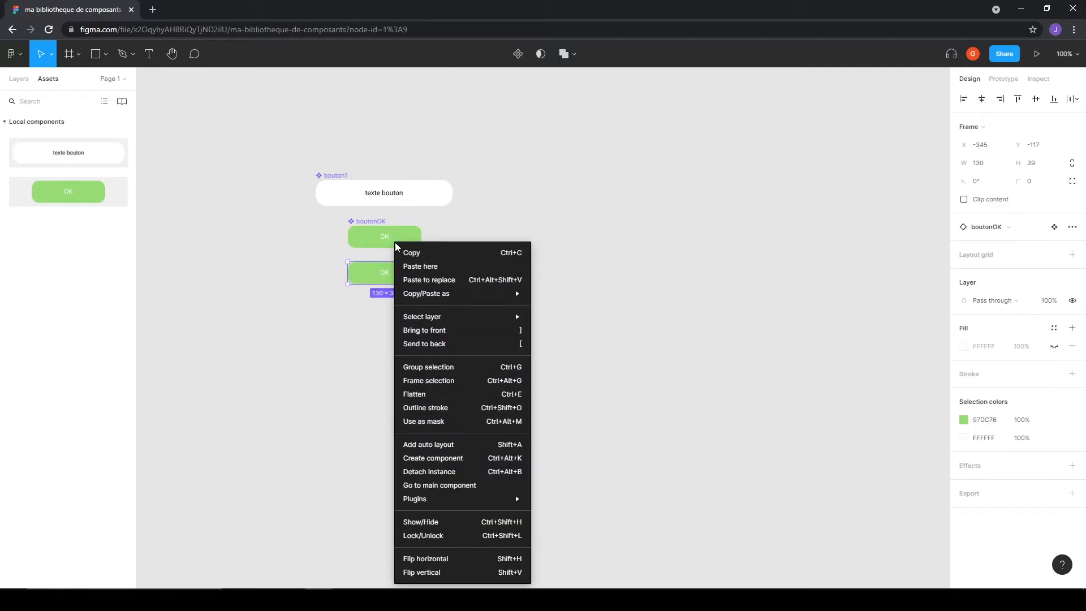
pyautogui.click(348, 380)
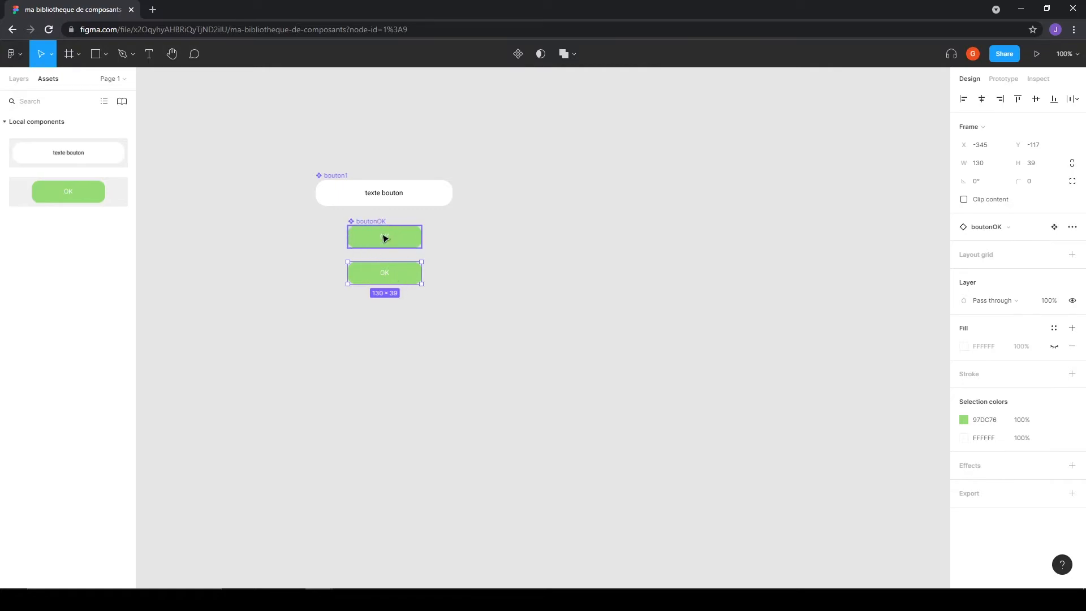
pyautogui.rightClick(389, 275)
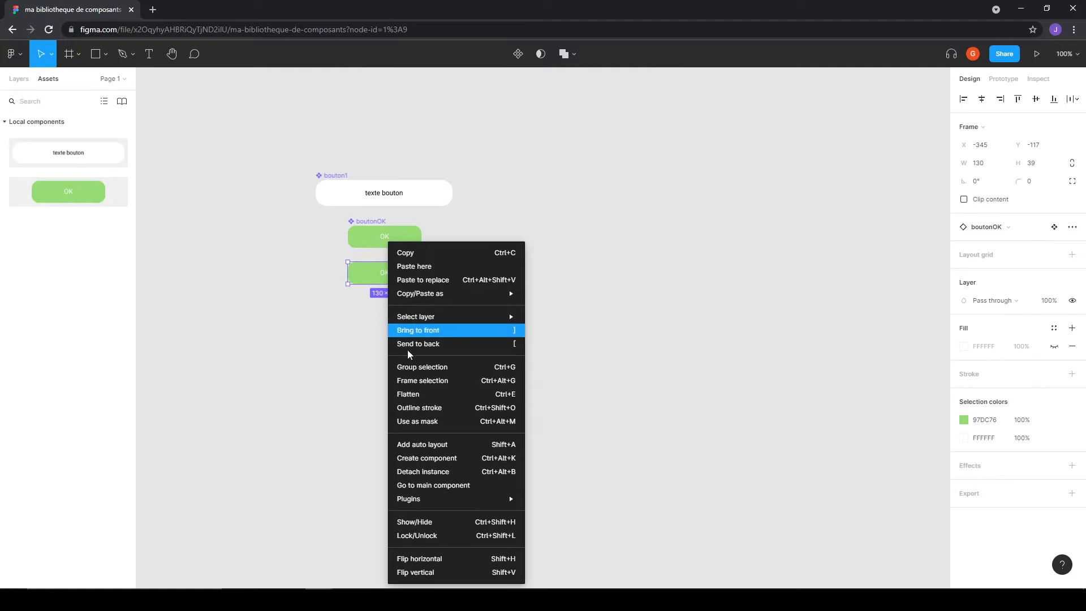
pyautogui.click(428, 471)
pyautogui.click(388, 423)
# Step: Recolour the detached lower button from green to red EB3C3C
pyautogui.doubleClick(382, 276)
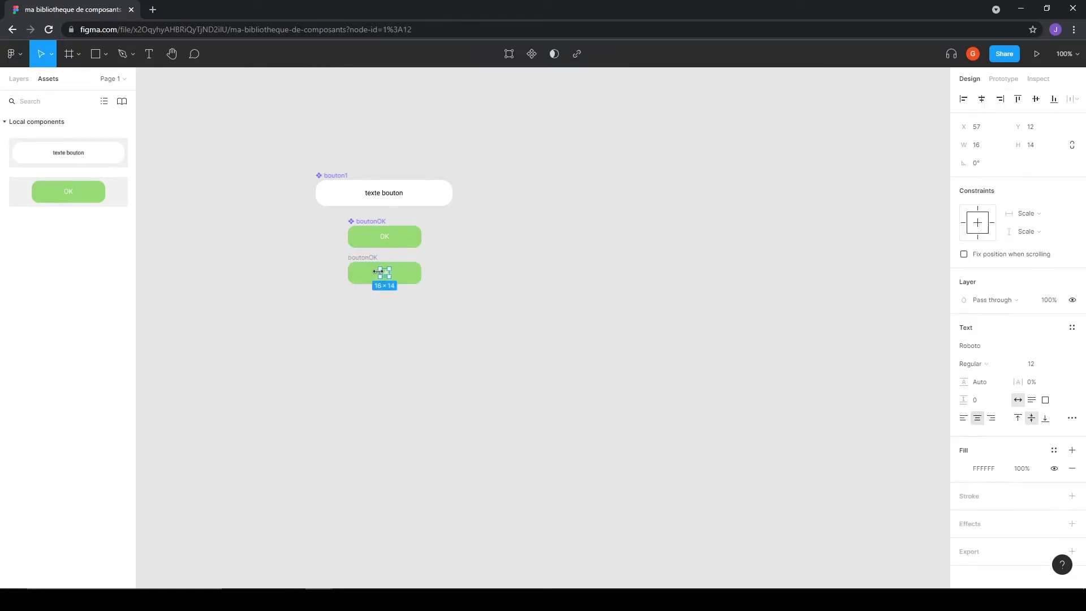
pyautogui.click(409, 272)
pyautogui.click(440, 327)
pyautogui.click(411, 274)
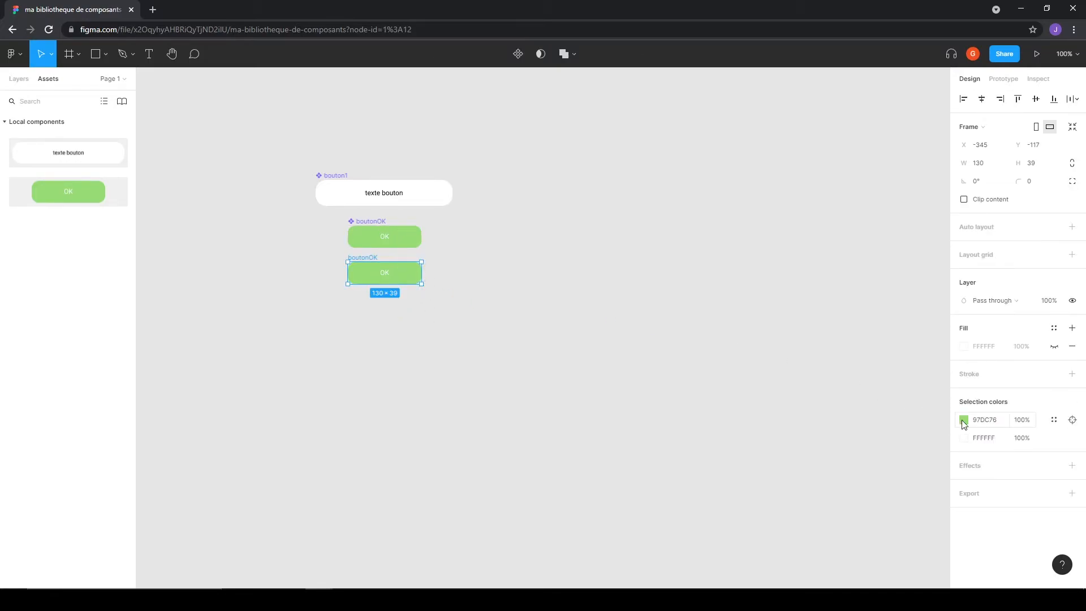
pyautogui.click(963, 422)
pyautogui.moveTo(928, 456); pyautogui.dragTo(953, 452)
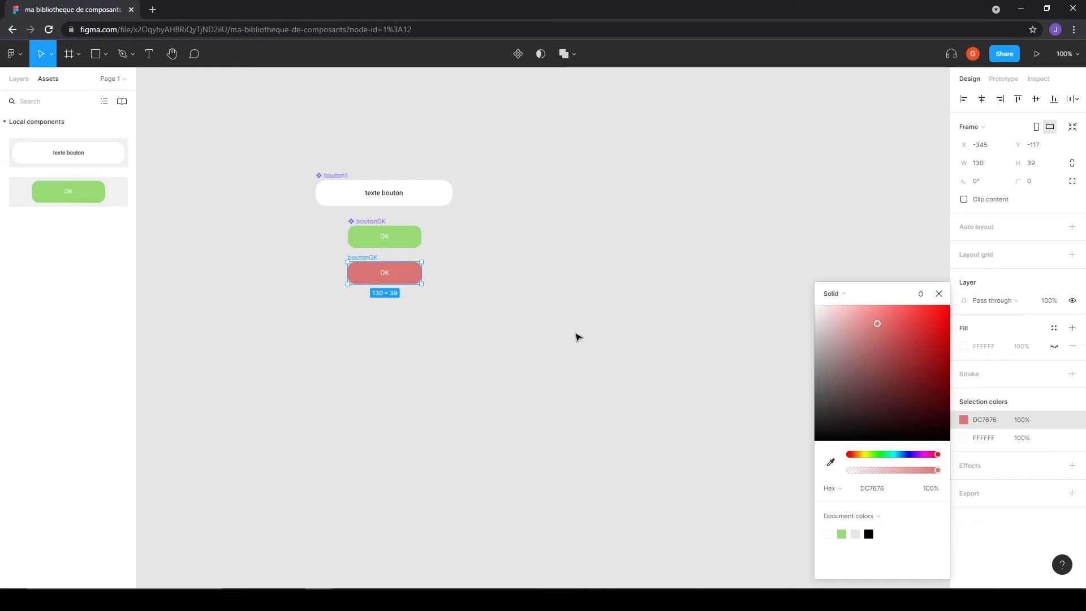
pyautogui.moveTo(886, 325); pyautogui.dragTo(918, 317)
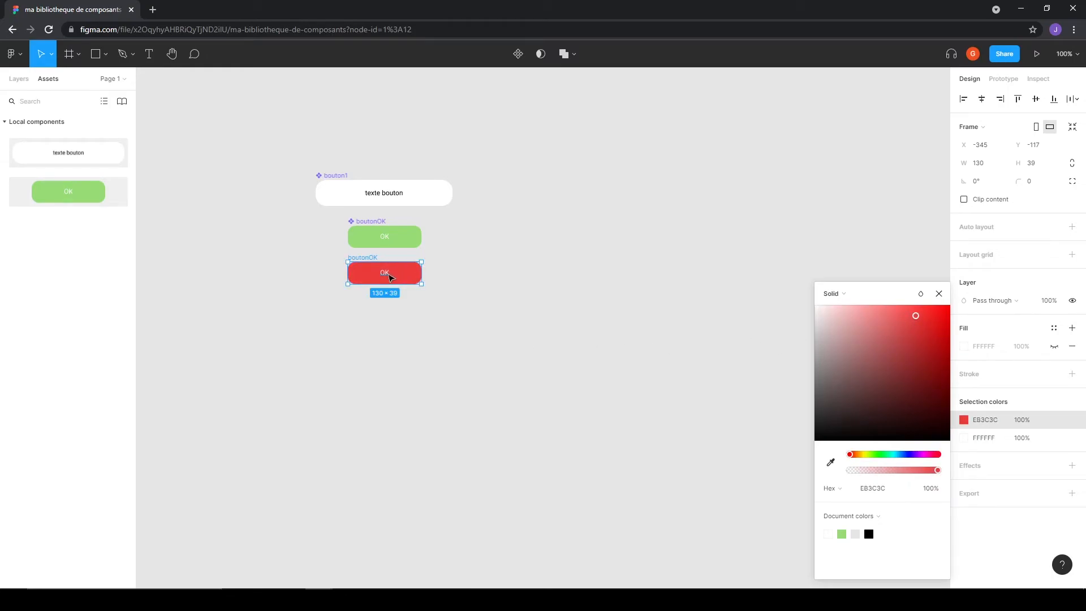
# Step: Replace the red button's text with "annuler" and rename its frame "boutonAnnuler"
pyautogui.doubleClick(387, 274)
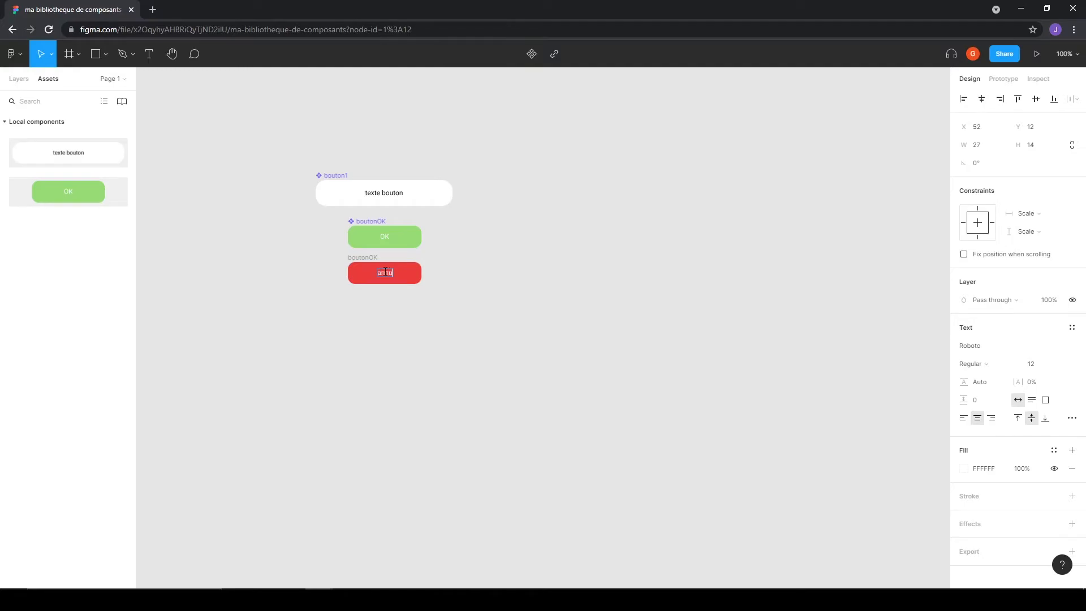
pyautogui.press('Escape')
pyautogui.moveTo(507, 338); pyautogui.dragTo(343, 269)
pyautogui.doubleClick(365, 257)
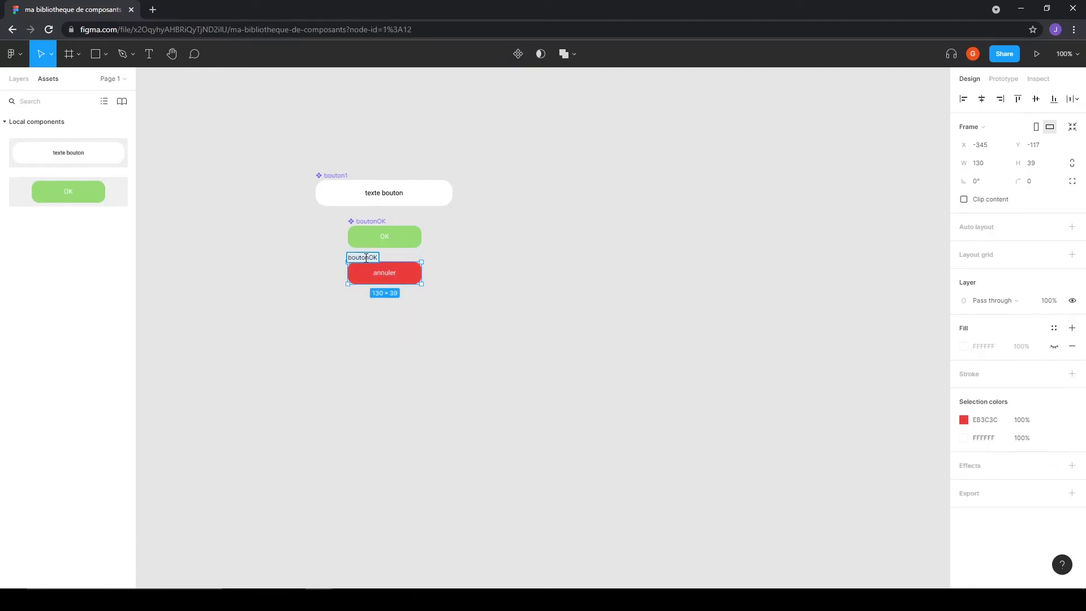
pyautogui.click(369, 258)
pyautogui.press('Delete')
pyautogui.press('Delete')
pyautogui.write('Annuler')
pyautogui.press('Return')
# Step: Turn the boutonAnnuler frame into a component and delete the extra duplicate component beside it
pyautogui.click(517, 54)
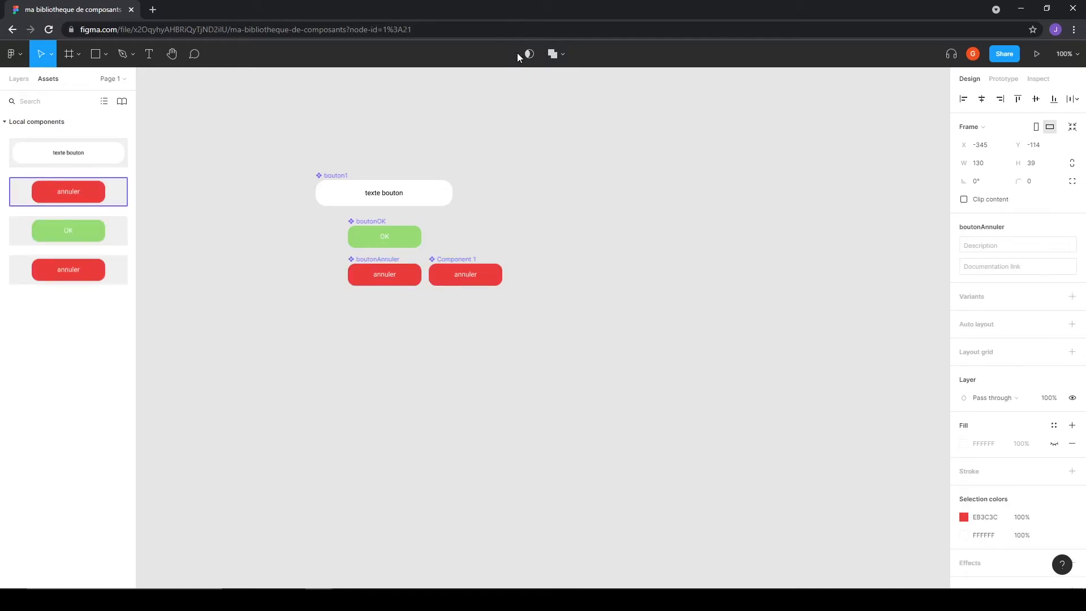
pyautogui.click(461, 335)
pyautogui.click(482, 282)
pyautogui.press('Delete')
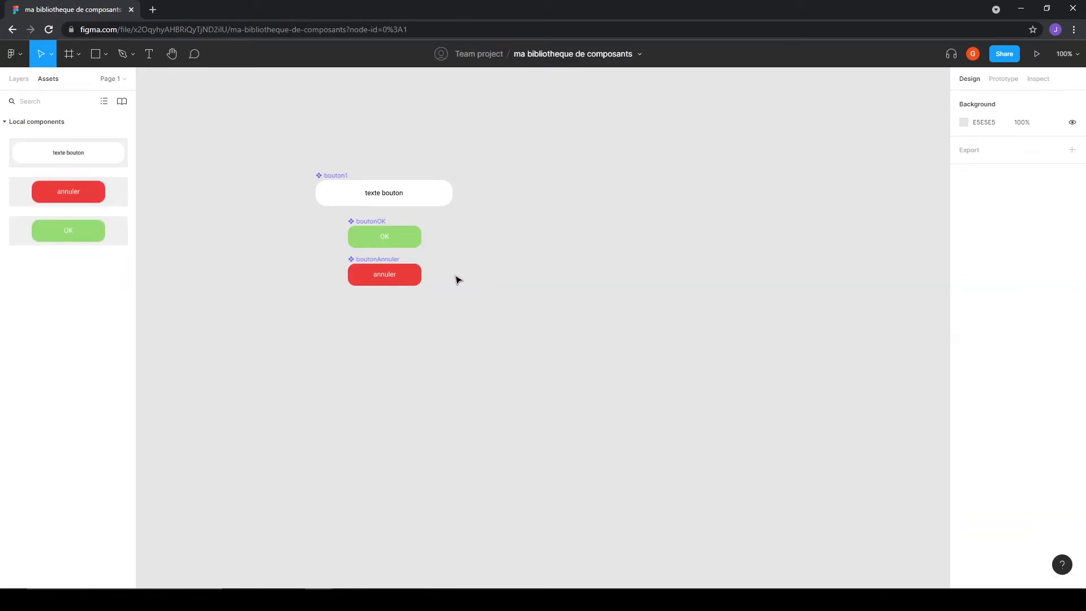
# Step: Move the boutonOK and boutonAnnuler components so their left edges line up with bouton1
pyautogui.click(368, 277)
pyautogui.click(459, 322)
pyautogui.moveTo(491, 229); pyautogui.dragTo(337, 309)
pyautogui.moveTo(408, 285); pyautogui.dragTo(377, 286)
pyautogui.click(403, 335)
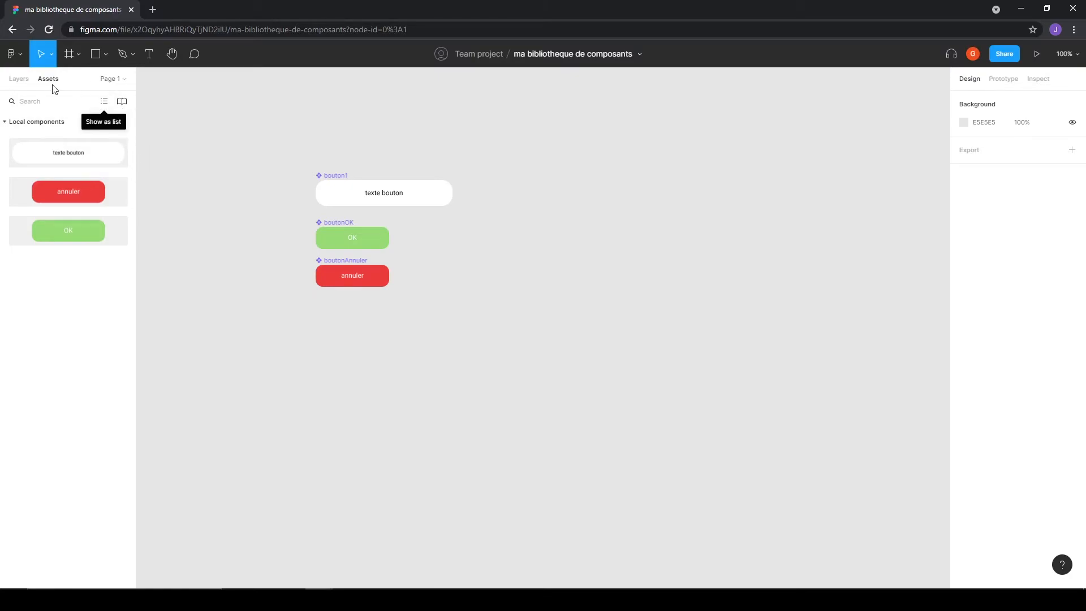
# Step: Publish the current file as a team library with bouton1, boutonAnnuler and boutonOK included
pyautogui.click(122, 103)
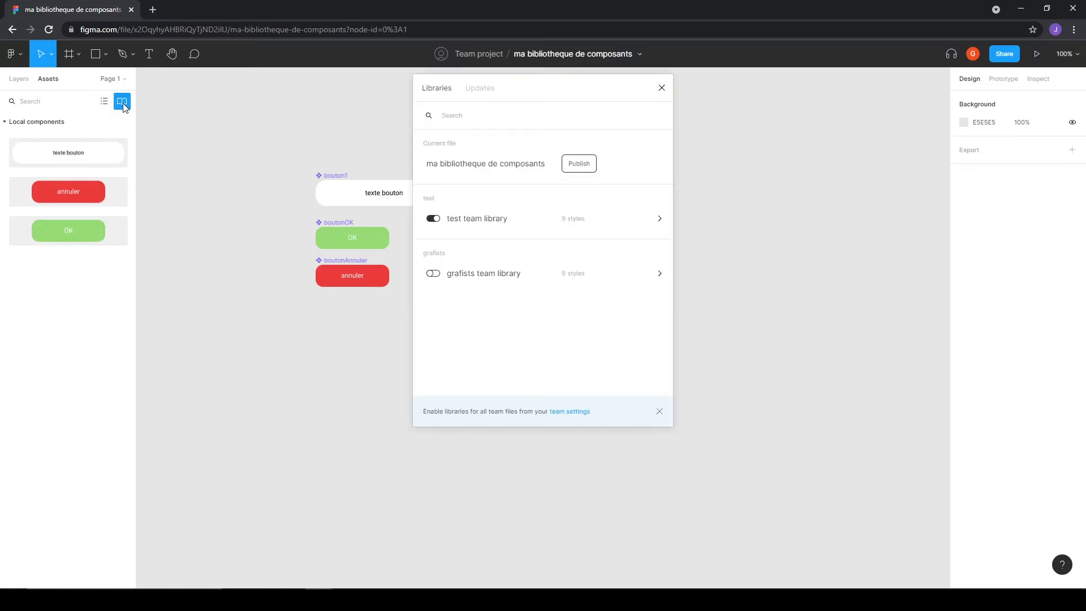
pyautogui.click(580, 164)
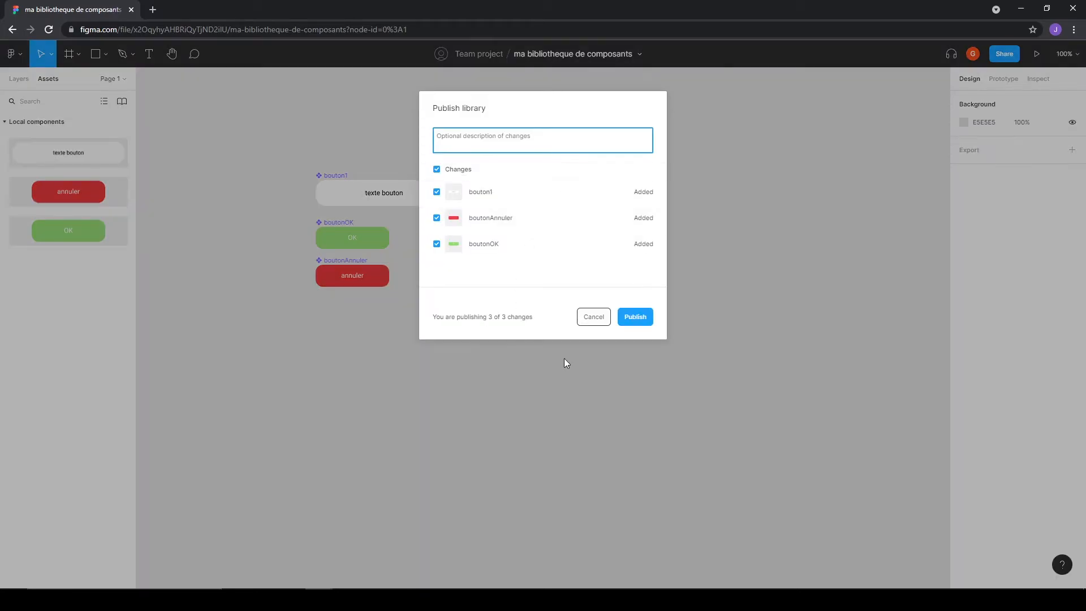
pyautogui.click(643, 320)
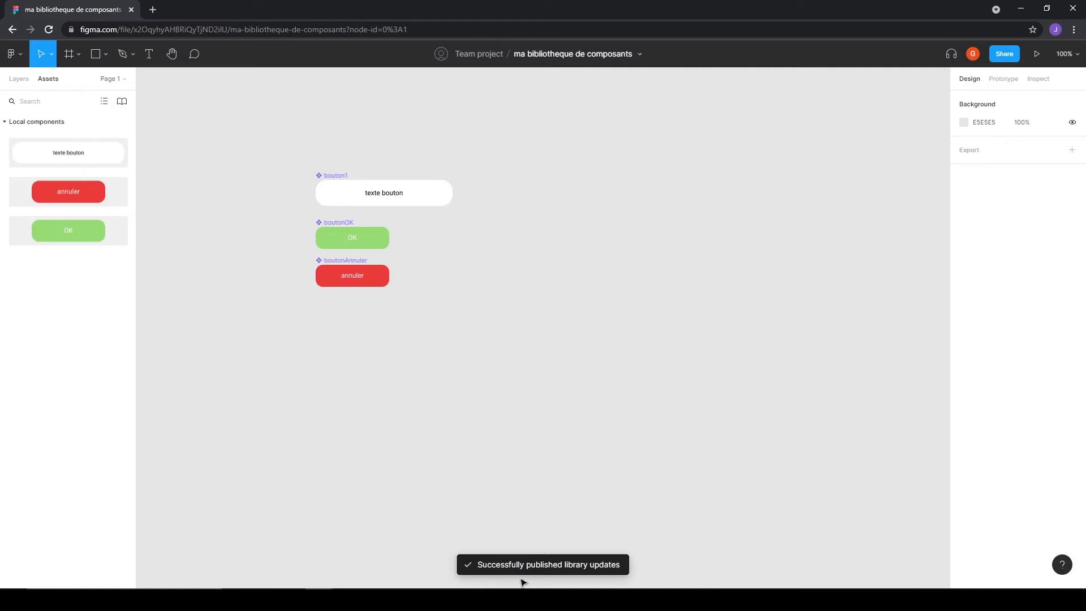
pyautogui.moveTo(321, 345); pyautogui.dragTo(508, 153)
pyautogui.click(538, 257)
# Step: Return to the team project's files and open the essai-figma file
pyautogui.click(15, 55)
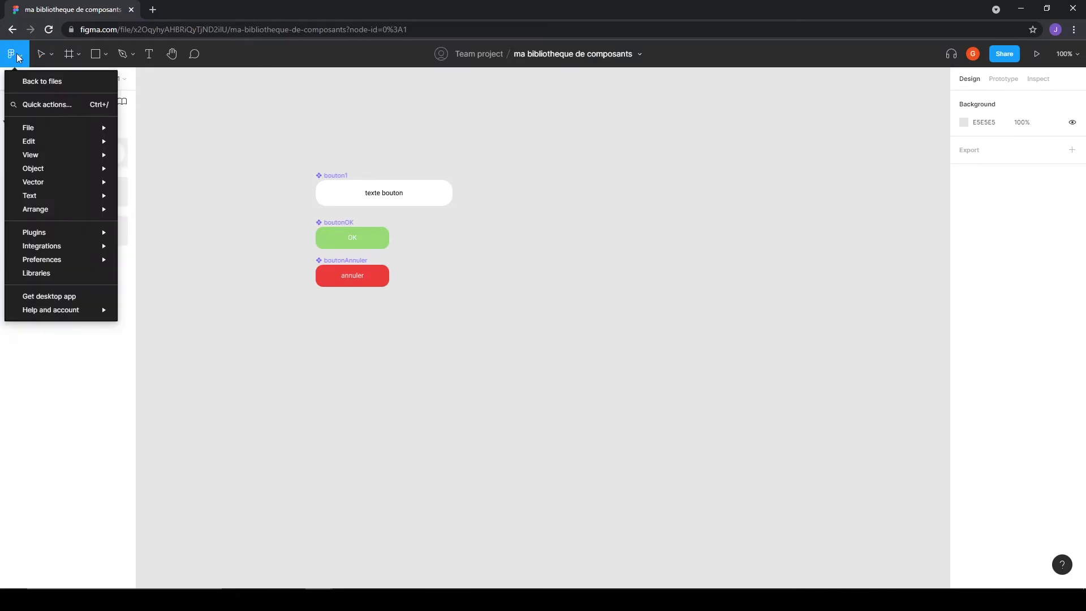
pyautogui.click(32, 83)
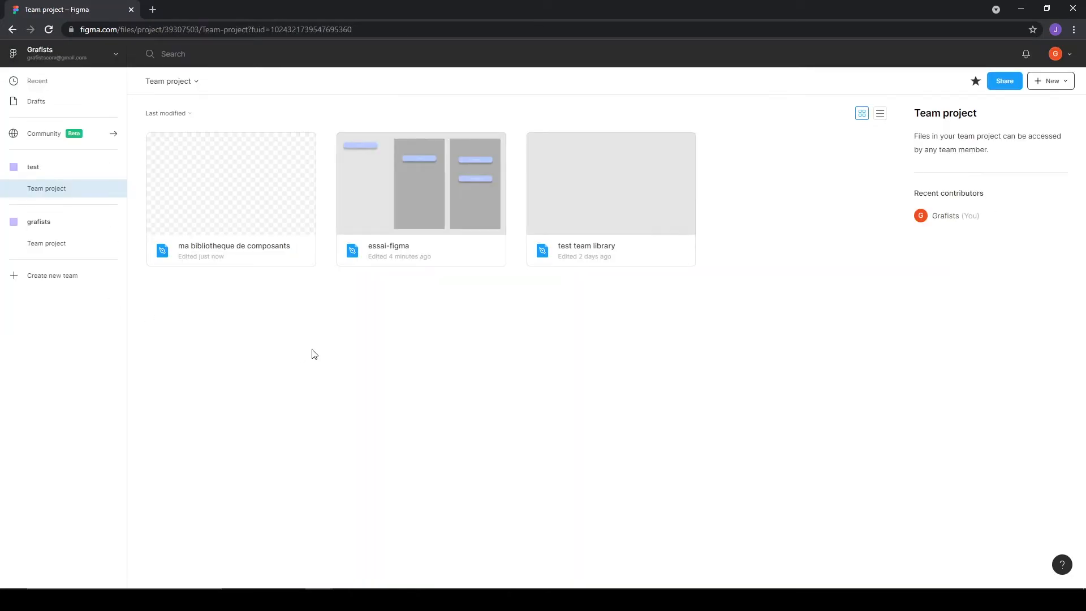
pyautogui.click(429, 188)
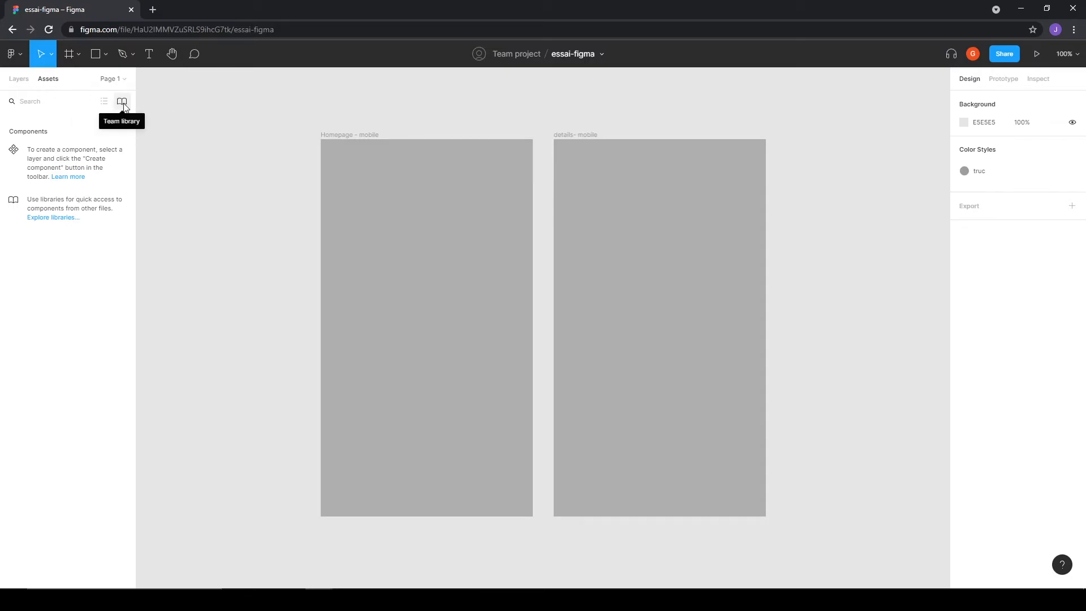
pyautogui.click(328, 251)
pyautogui.click(249, 255)
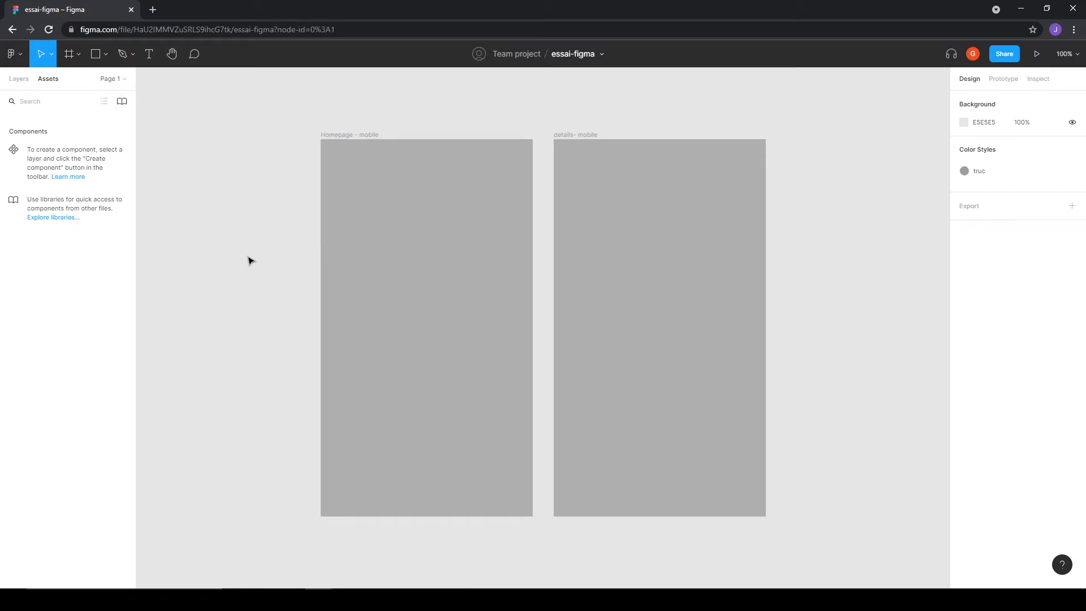
# Step: Enable the "ma bibliotheque de composants" library for the essai-figma file
pyautogui.hotkey('shift', 'i')
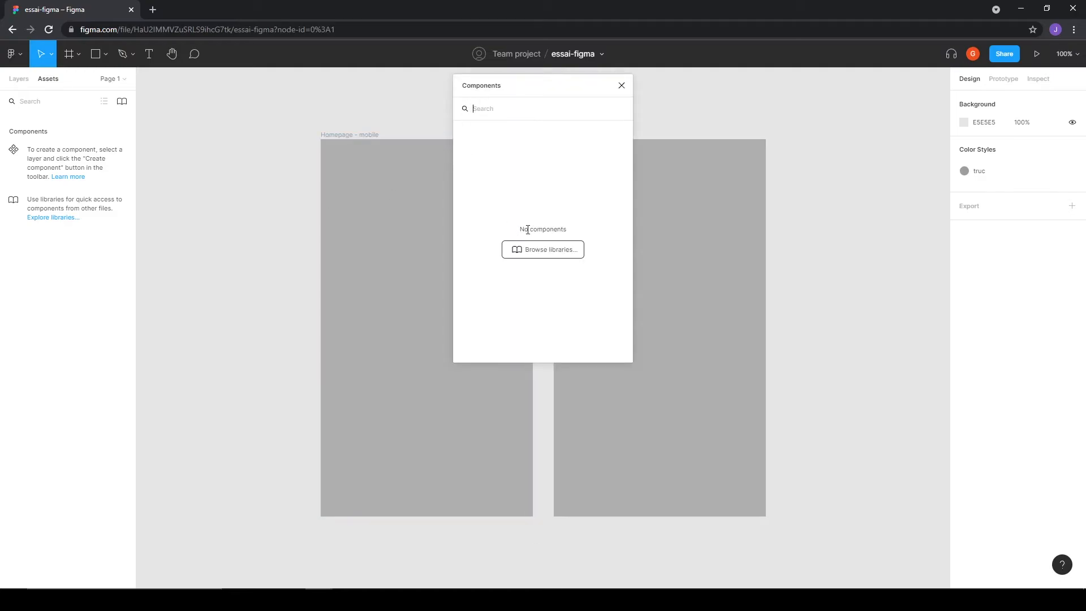
pyautogui.click(548, 257)
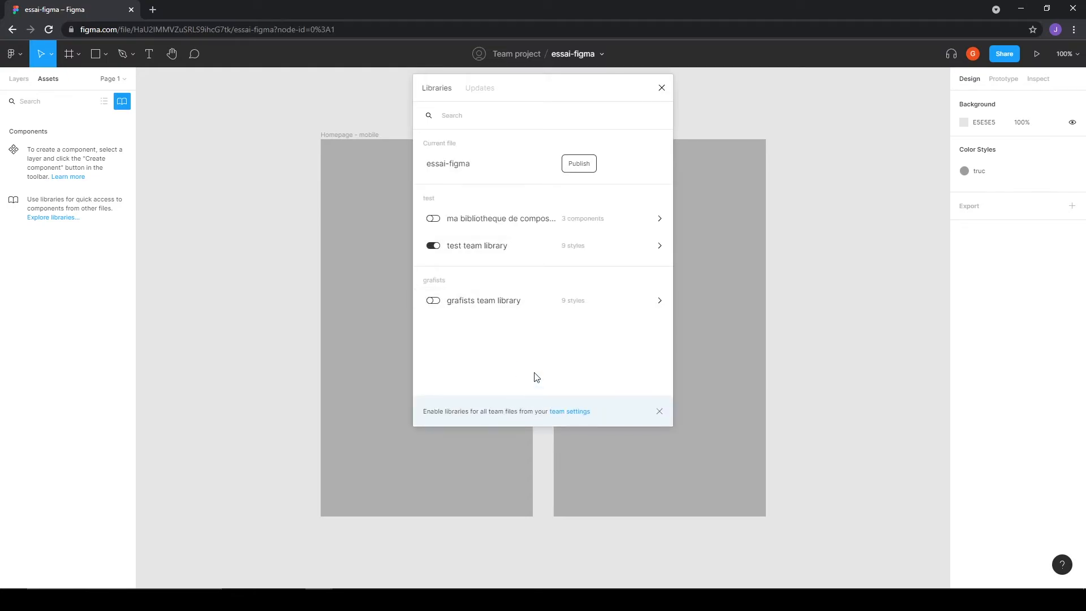
pyautogui.click(432, 221)
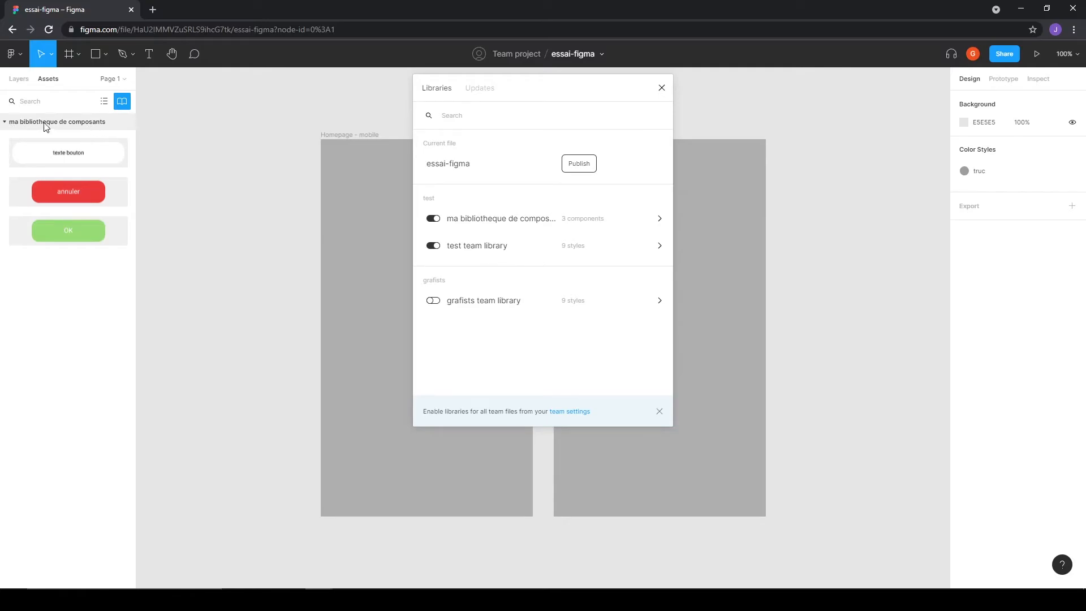
pyautogui.click(662, 87)
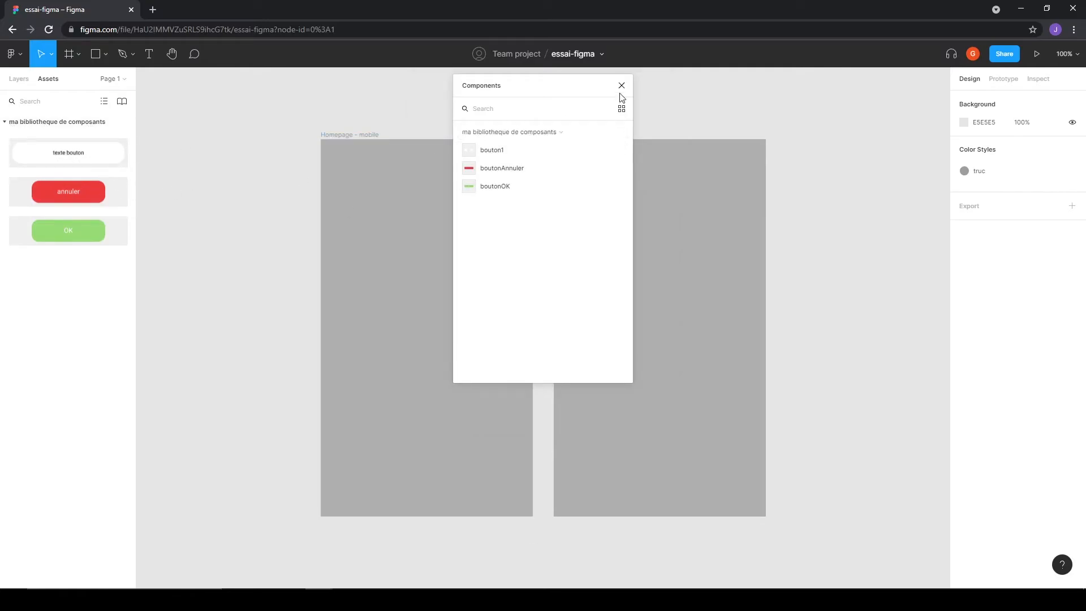
pyautogui.click(621, 86)
# Step: Place bouton1, boutonOK and boutonAnnuler instances in the Homepage - mobile frame, and boutonAnnuler and bouton1 instances in the details- mobile frame
pyautogui.moveTo(71, 162); pyautogui.dragTo(428, 238)
pyautogui.moveTo(92, 215); pyautogui.dragTo(700, 225)
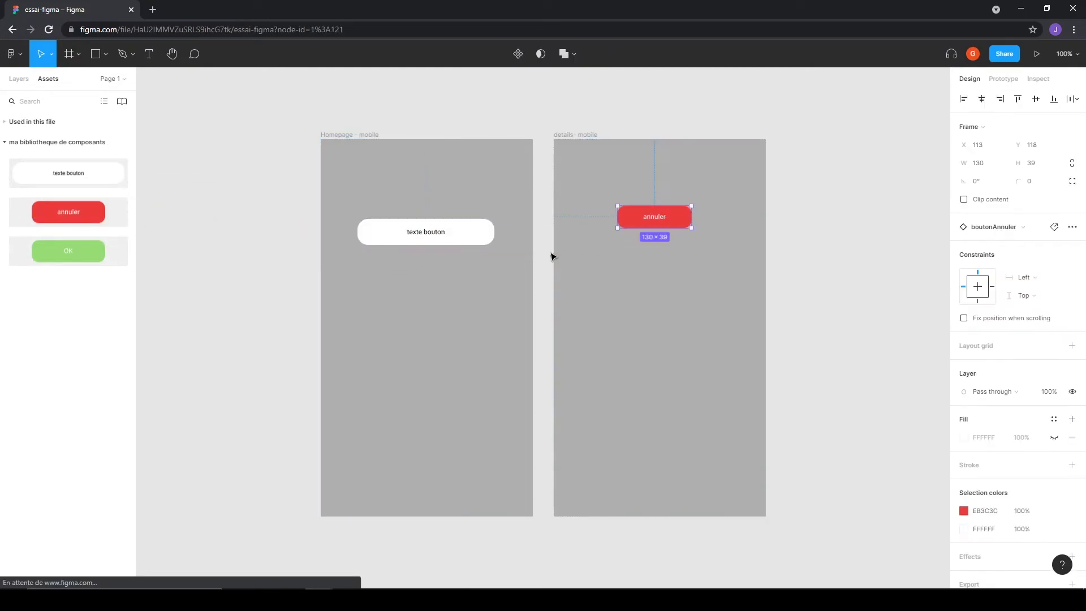
pyautogui.moveTo(79, 269); pyautogui.dragTo(442, 348)
pyautogui.moveTo(90, 213); pyautogui.dragTo(431, 386)
pyautogui.moveTo(84, 172); pyautogui.dragTo(691, 258)
pyautogui.click(667, 366)
# Step: Override the text of the bouton1 instance in the Homepage - mobile frame with "ezf zef ze"
pyautogui.click(435, 237)
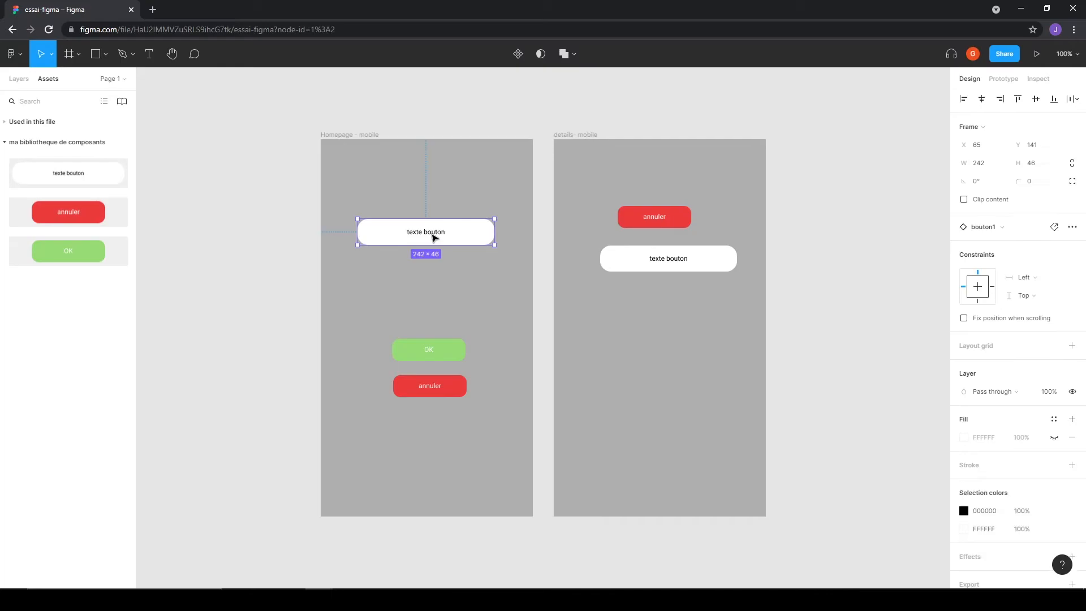
pyautogui.doubleClick(419, 235)
pyautogui.doubleClick(422, 232)
pyautogui.write('ezf zef ze')
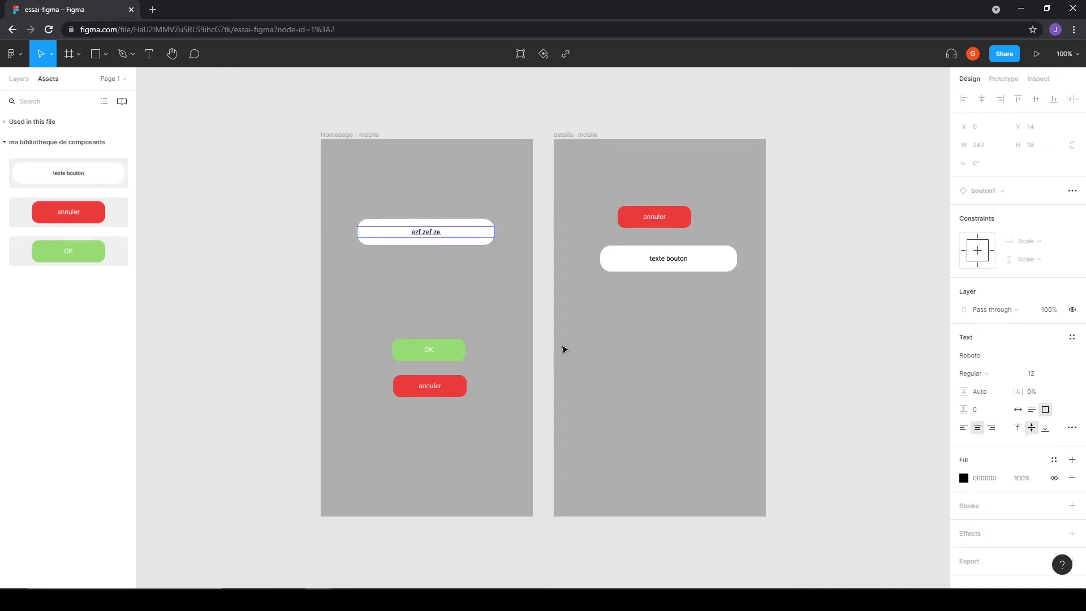
# Step: Override the background fill of the Homepage - mobile bouton1 instance with red F62222
pyautogui.click(475, 222)
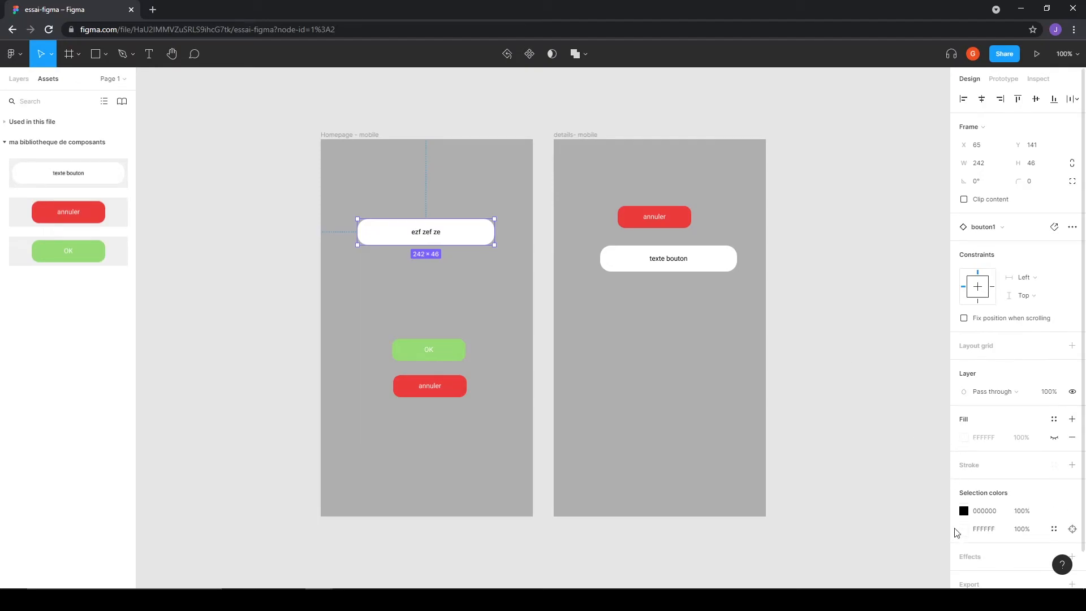
pyautogui.doubleClick(484, 234)
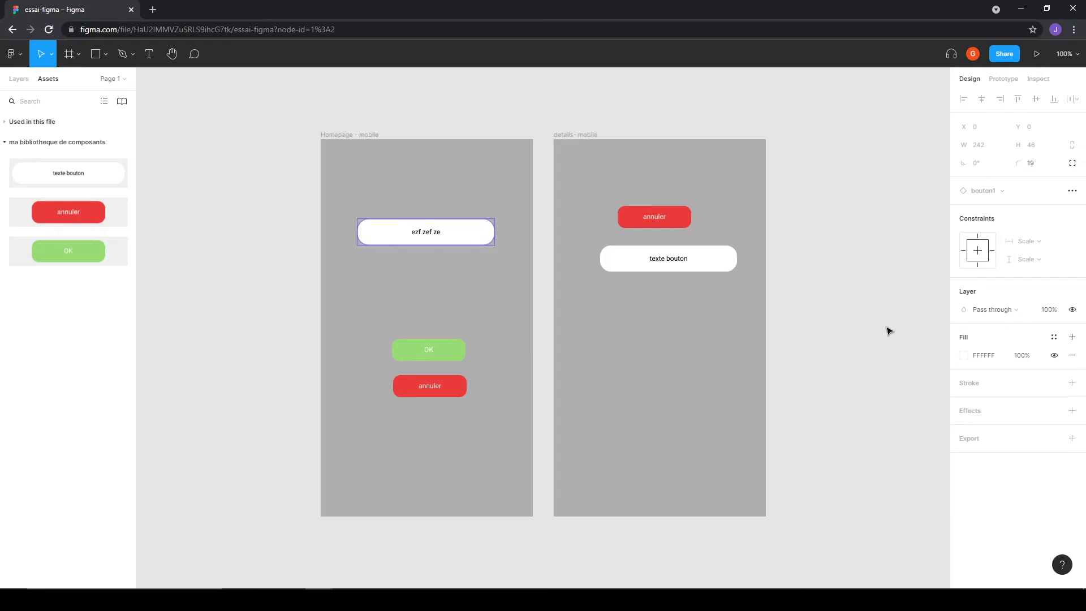
pyautogui.click(963, 355)
pyautogui.moveTo(899, 346); pyautogui.dragTo(904, 309)
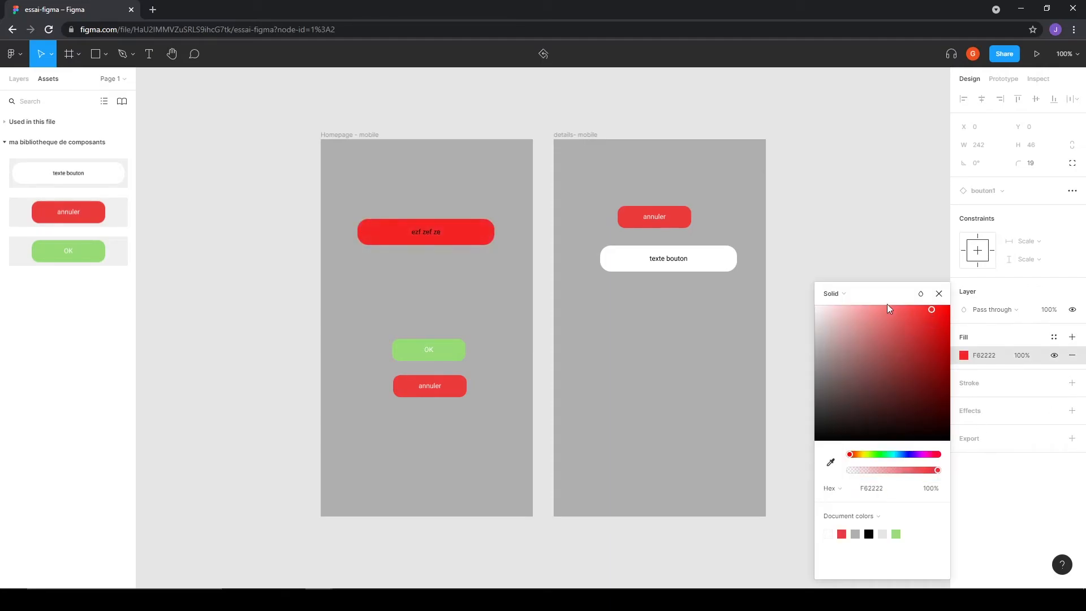
pyautogui.click(815, 236)
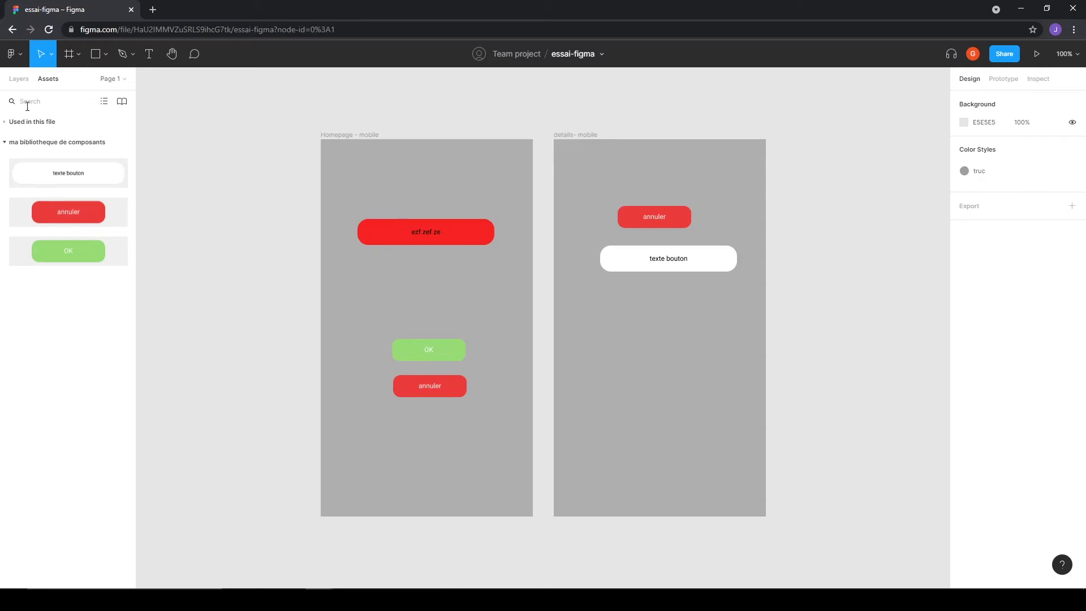
# Step: Go back to the team project's files and open the "ma bibliotheque de composants" file
pyautogui.click(12, 53)
pyautogui.click(59, 83)
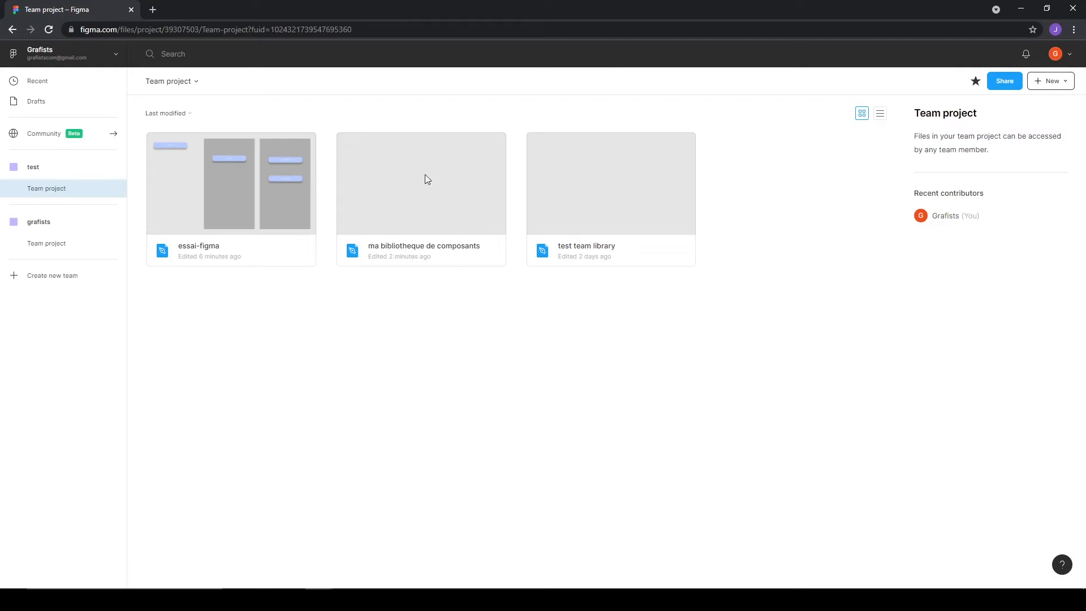
pyautogui.doubleClick(444, 199)
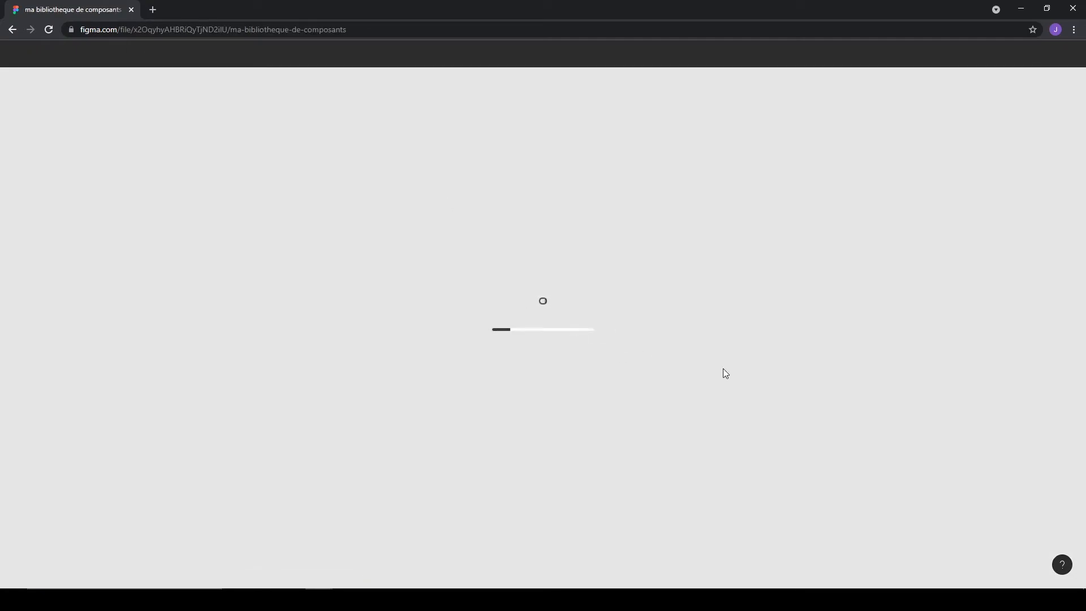
pyautogui.moveTo(839, 415); pyautogui.dragTo(576, 318)
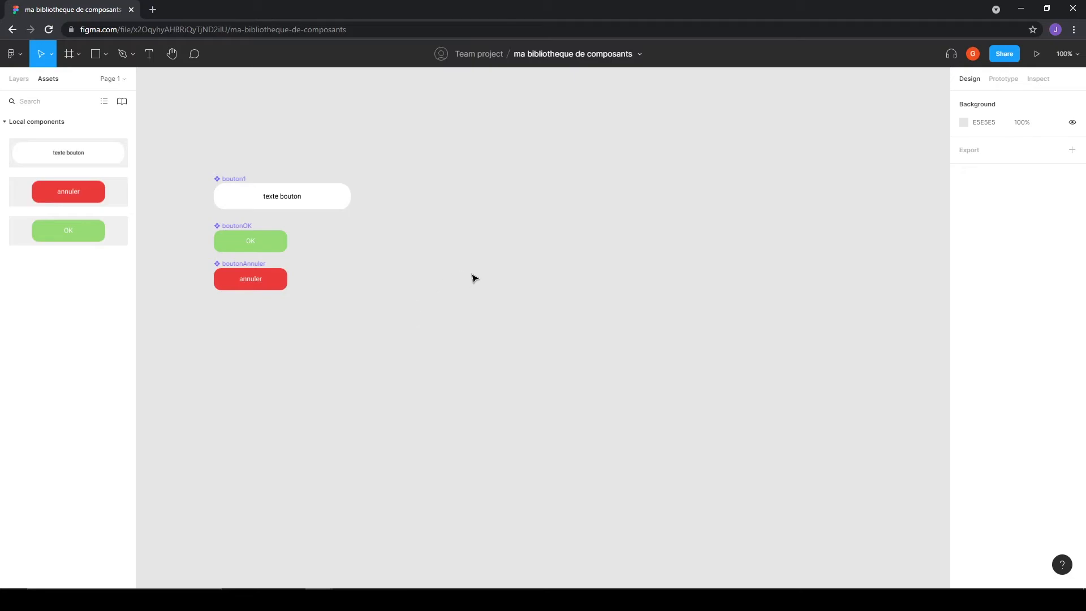
# Step: Draw a square of about 65 × 65 beside the button components and switch its fill to a linear gradient
pyautogui.click(95, 56)
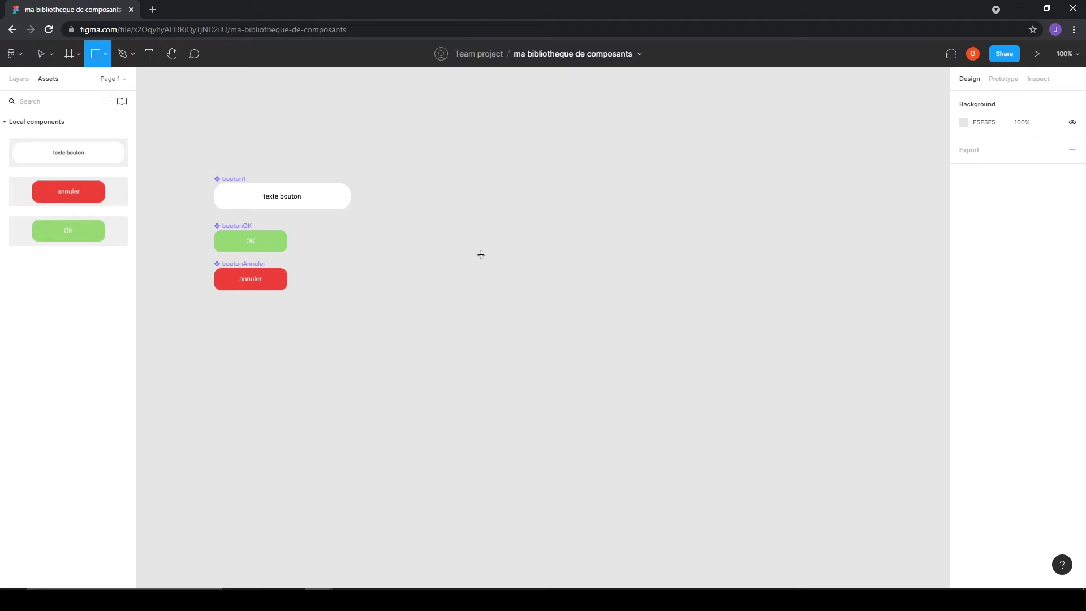
pyautogui.moveTo(446, 157); pyautogui.dragTo(483, 193)
pyautogui.click(965, 255)
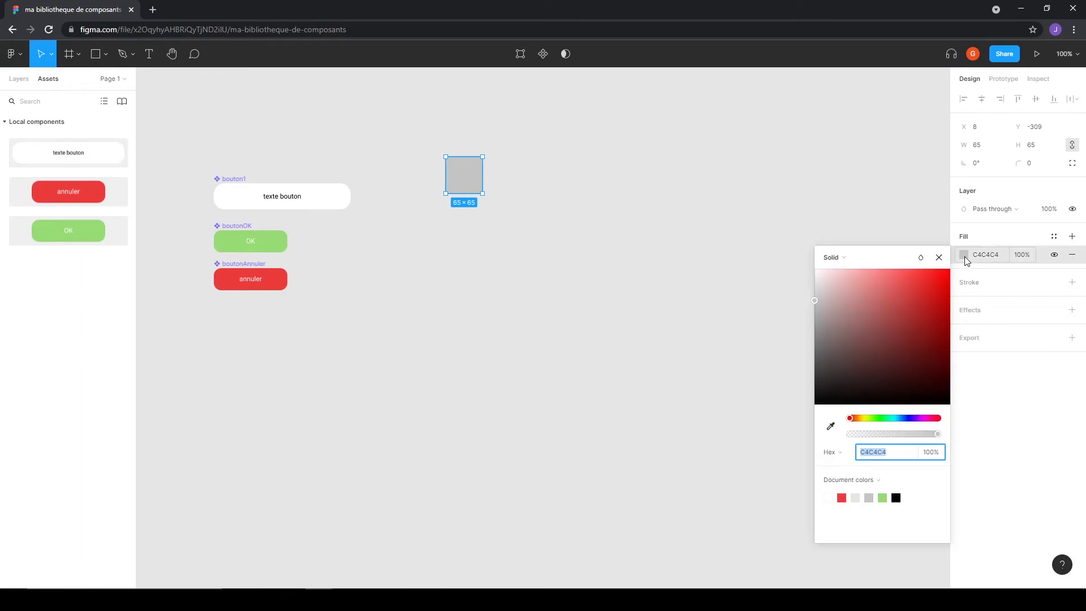
pyautogui.click(844, 259)
pyautogui.click(852, 273)
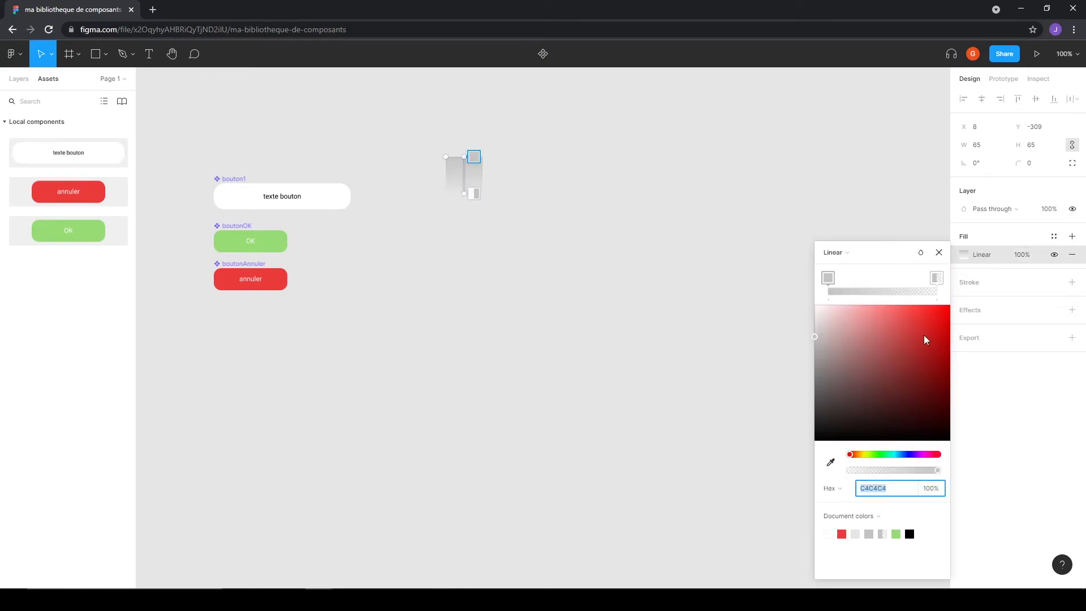
# Step: Colour the square's linear gradient from pure red to fully opaque yellow FFE600, and move the square slightly down and right
pyautogui.moveTo(849, 365); pyautogui.dragTo(951, 307)
pyautogui.click(936, 278)
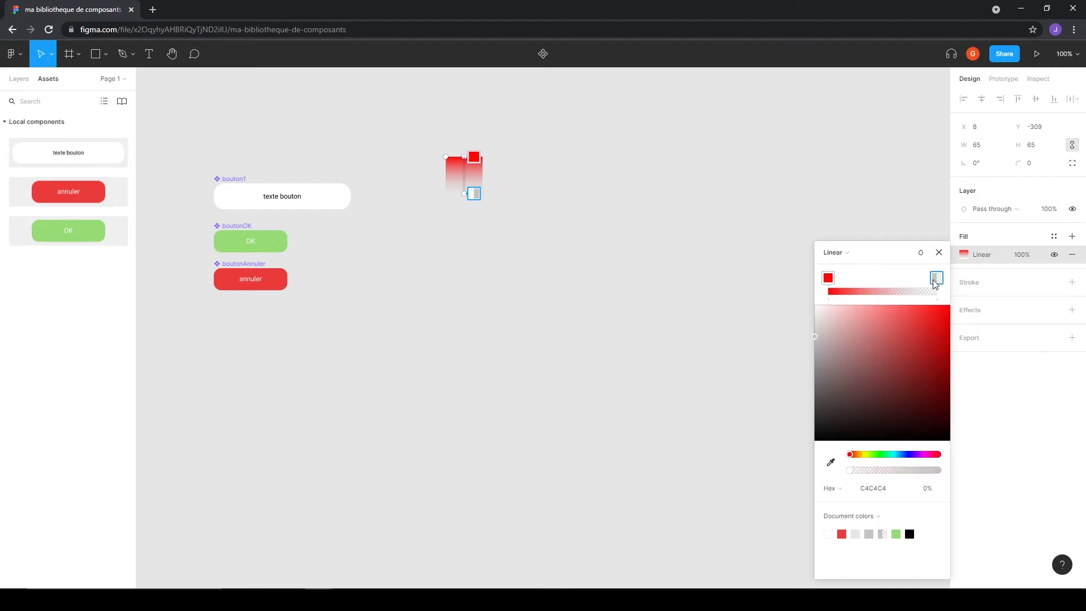
pyautogui.click(864, 455)
pyautogui.moveTo(909, 340); pyautogui.dragTo(953, 310)
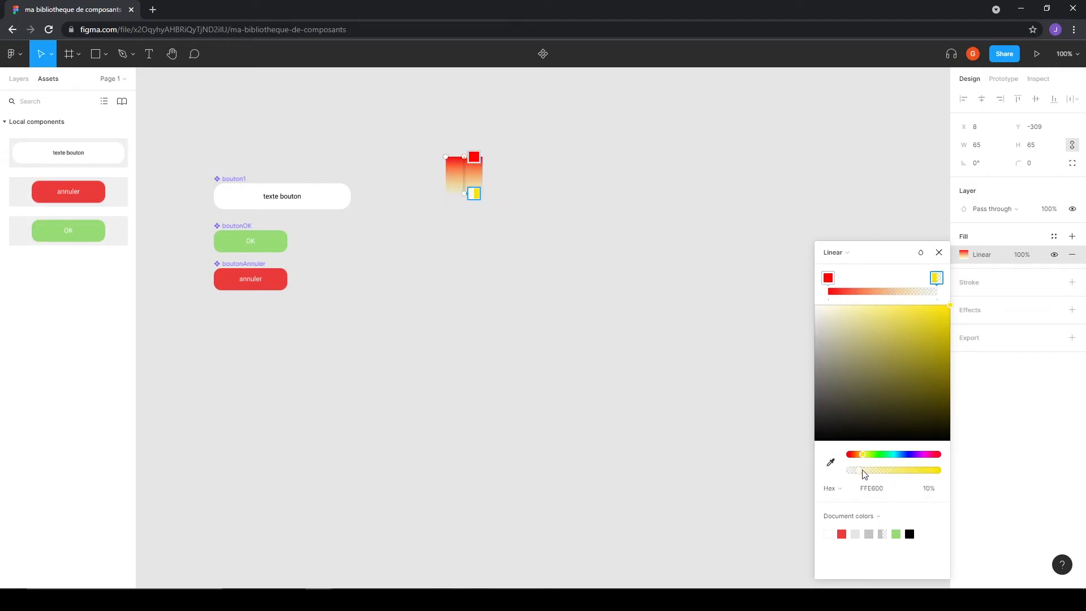
pyautogui.moveTo(850, 470); pyautogui.dragTo(984, 468)
pyautogui.moveTo(456, 186); pyautogui.dragTo(463, 201)
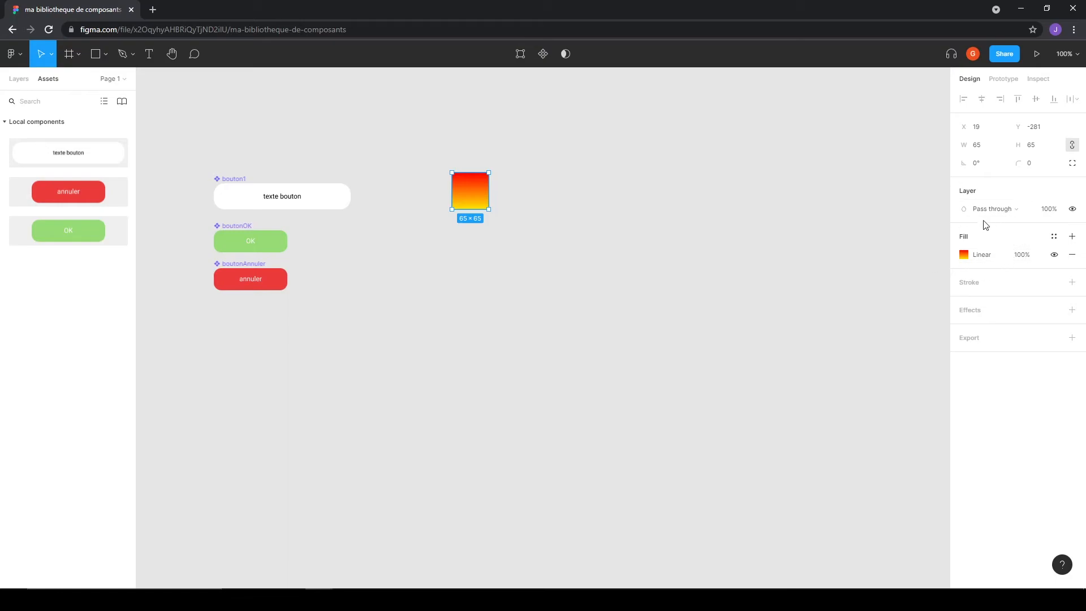
# Step: Save the square's gradient fill as a new color style named "degrade rouge orange"
pyautogui.click(1054, 238)
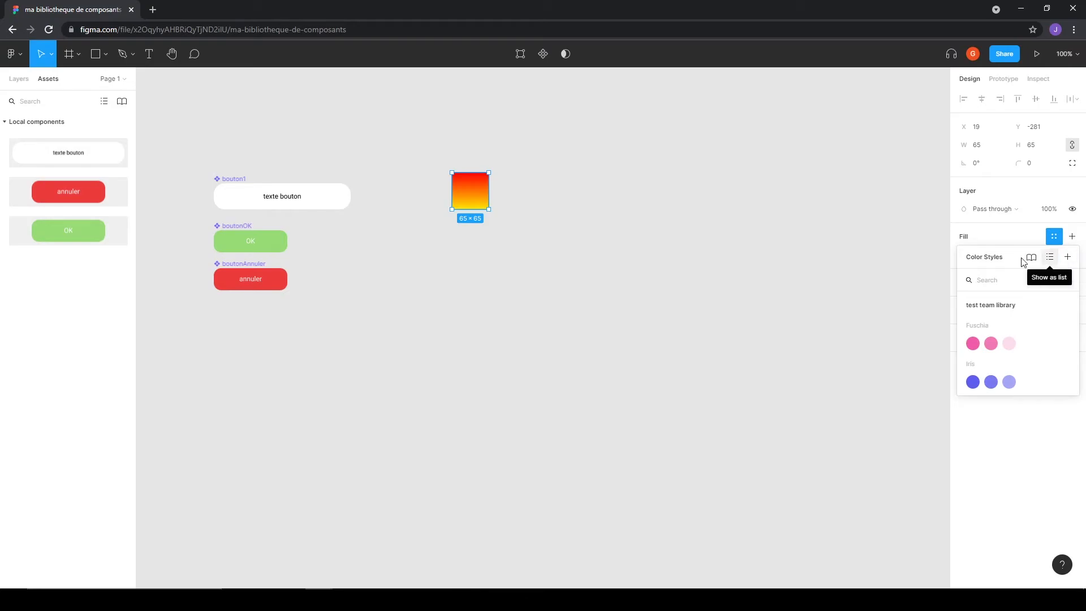
pyautogui.click(1066, 257)
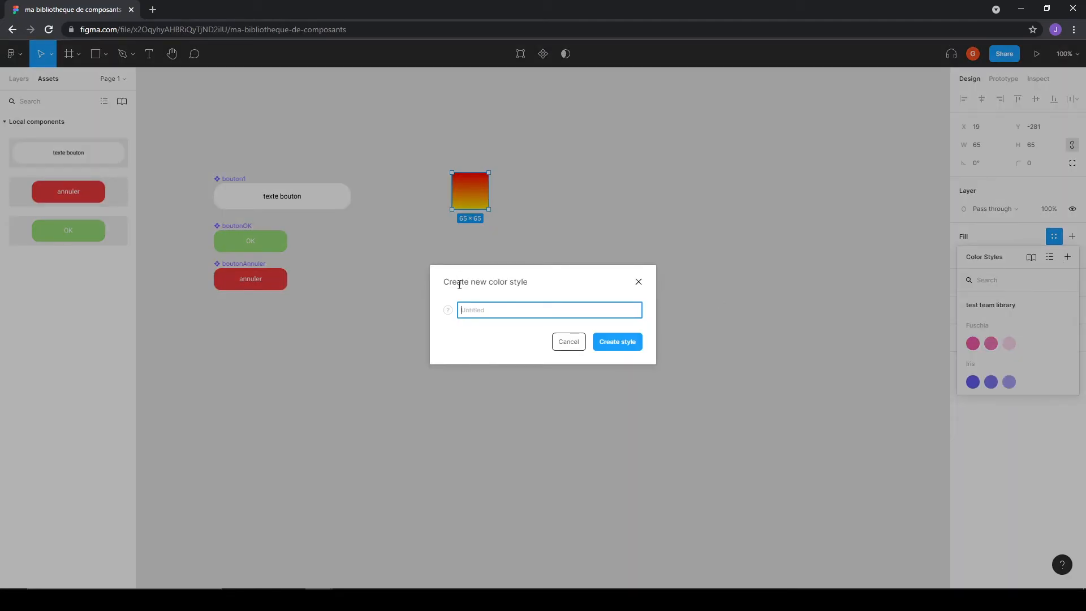
pyautogui.click(477, 309)
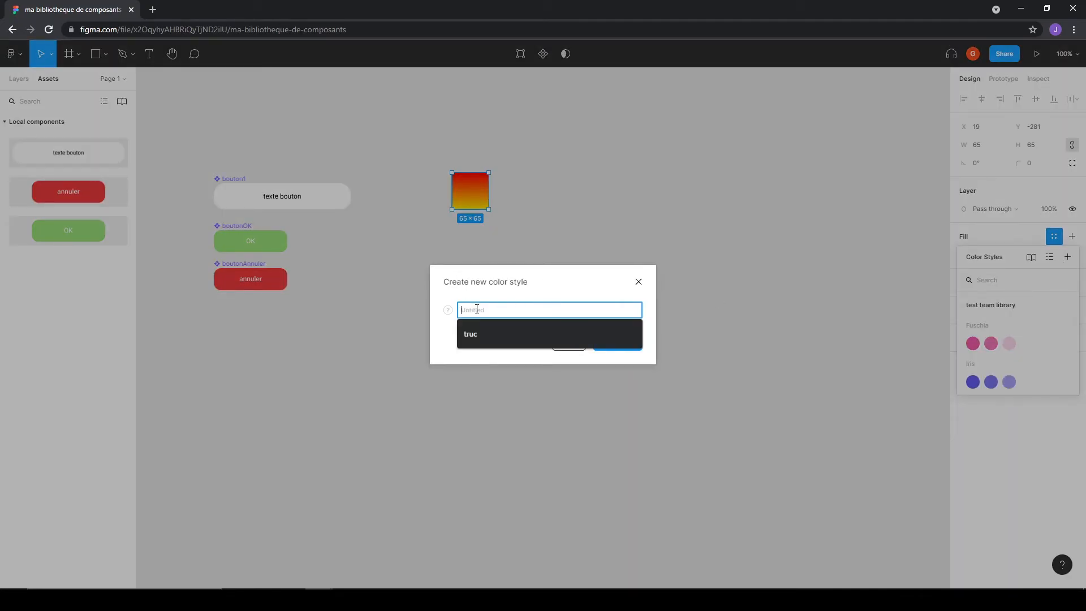
pyautogui.write('degrade rouge orange')
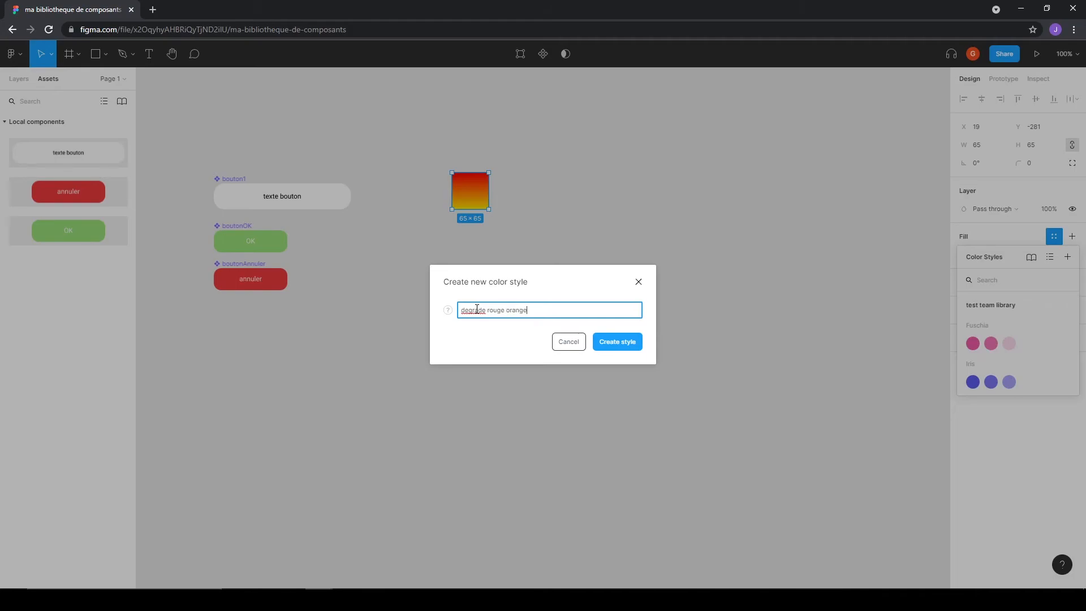
pyautogui.press('Return')
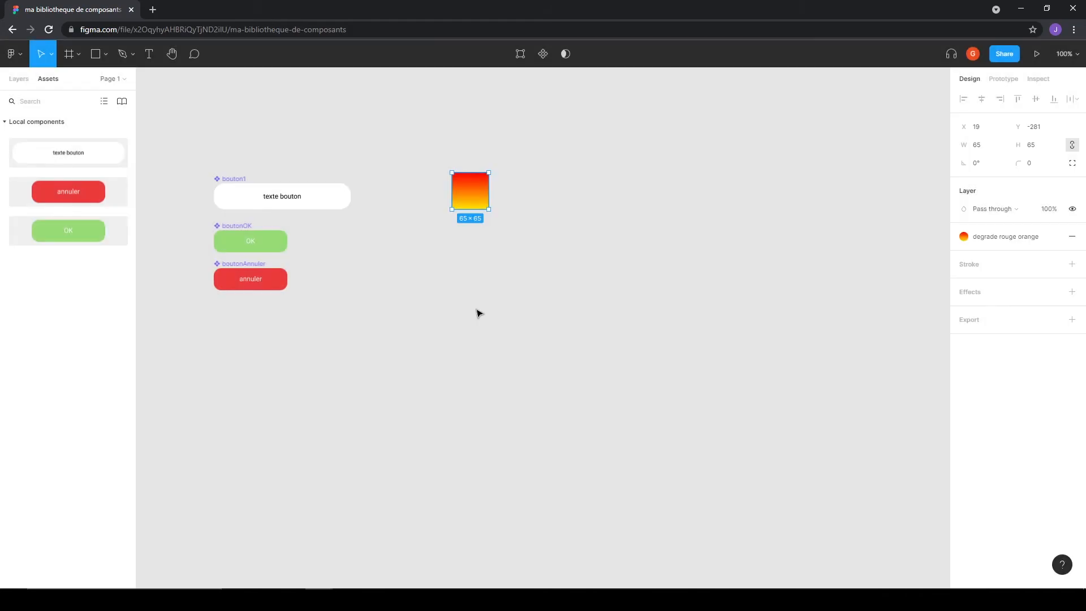
# Step: Move the gradient square closer to the button components, to X -50, and deselect it
pyautogui.click(581, 326)
pyautogui.moveTo(481, 203); pyautogui.dragTo(431, 197)
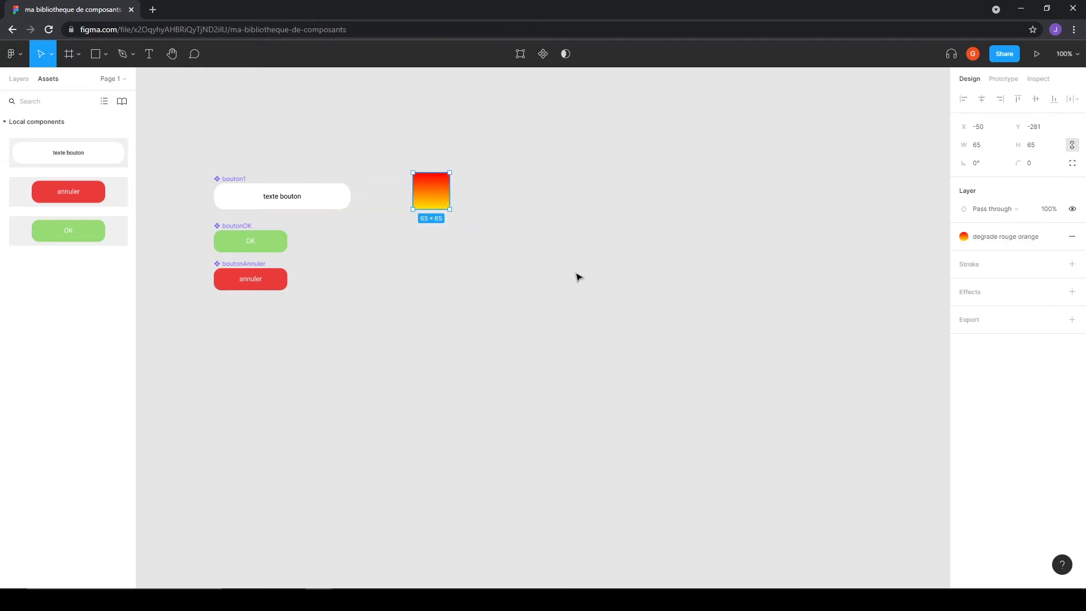
pyautogui.click(608, 280)
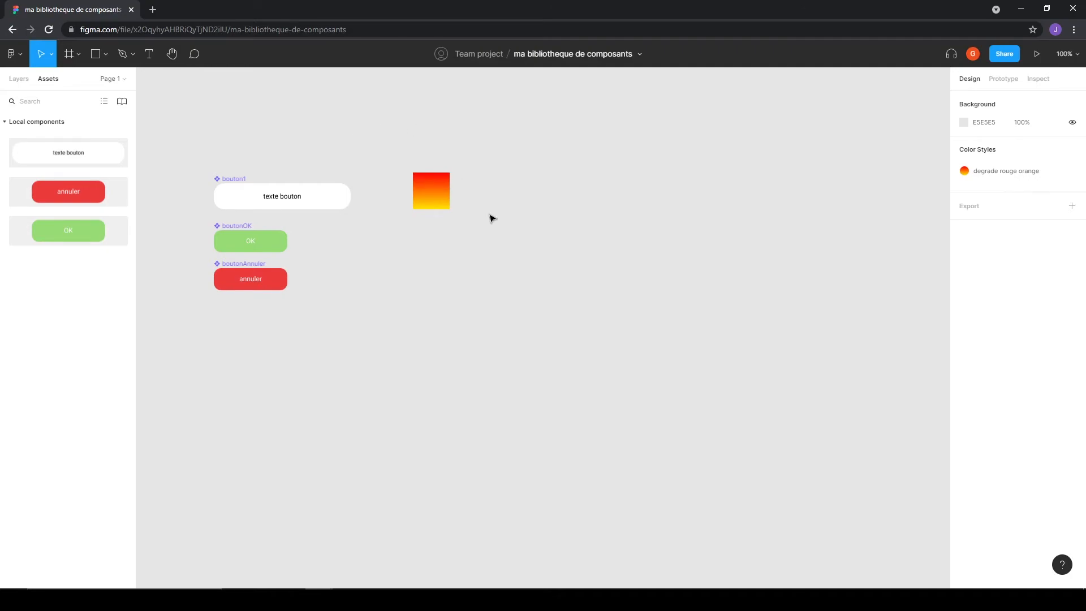
# Step: Draw a second square of about 63 × 63 beside the gradient square and fill it with pink FF8686
pyautogui.click(95, 54)
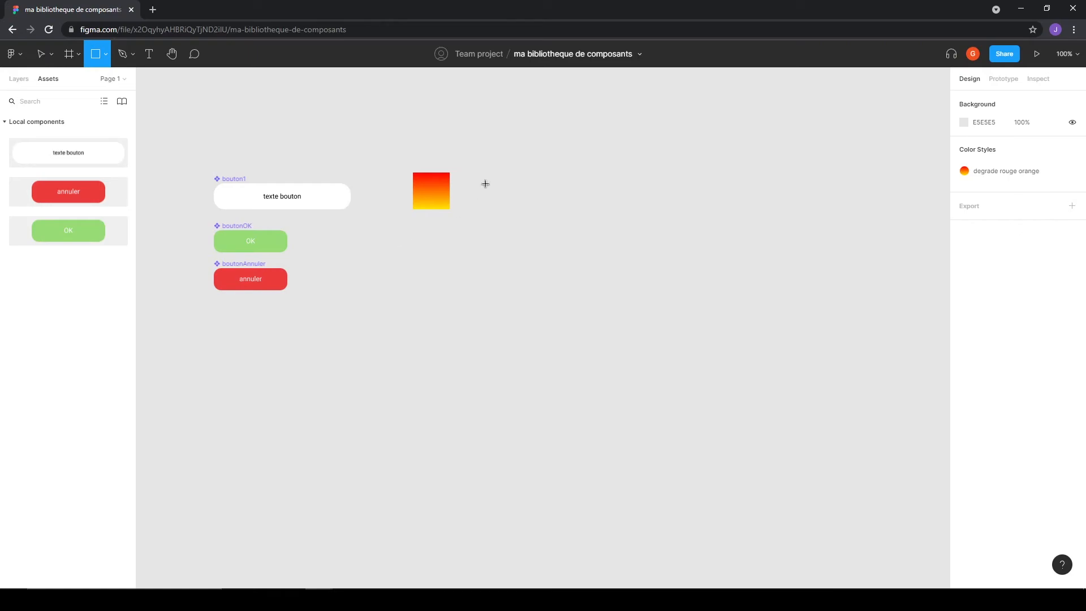
pyautogui.moveTo(457, 172); pyautogui.dragTo(493, 198)
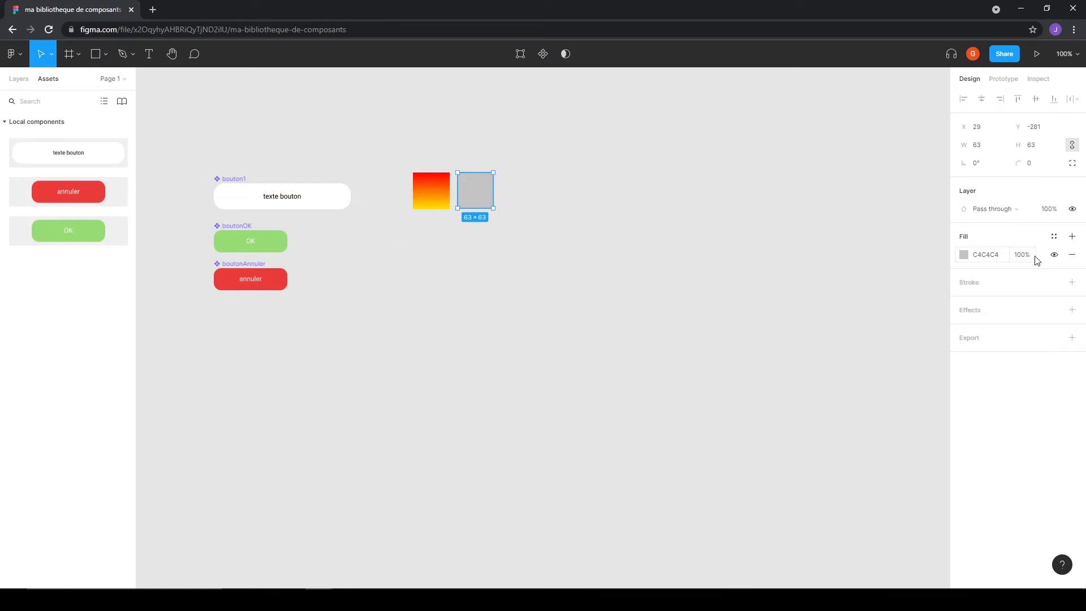
pyautogui.click(964, 255)
pyautogui.click(880, 269)
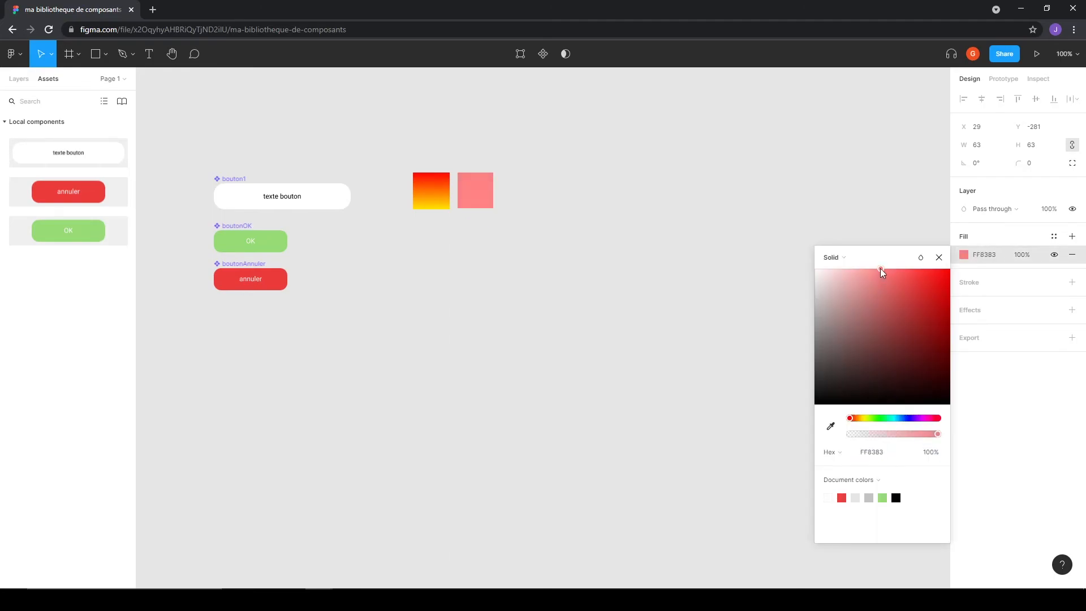
pyautogui.click(996, 227)
# Step: Add a second fill to the pink square and make it an angular gradient
pyautogui.click(1072, 236)
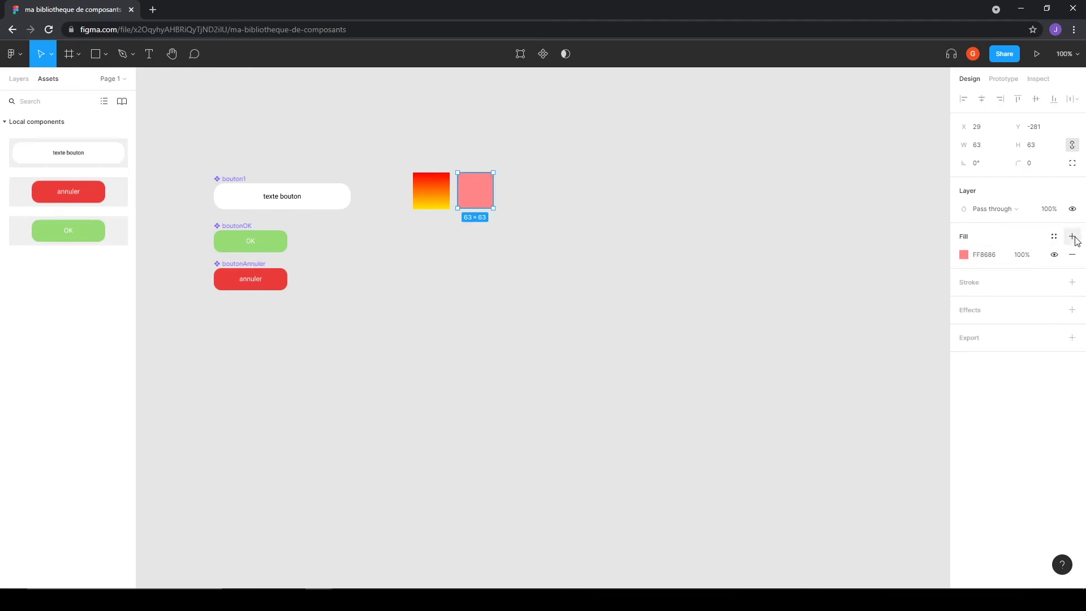
pyautogui.click(968, 259)
pyautogui.click(844, 257)
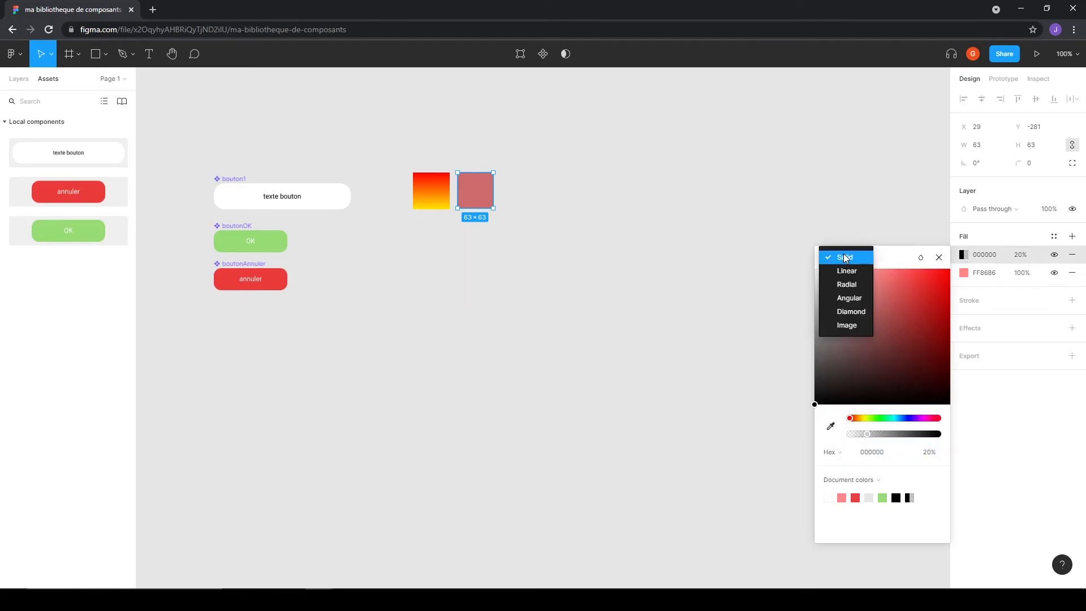
pyautogui.click(855, 298)
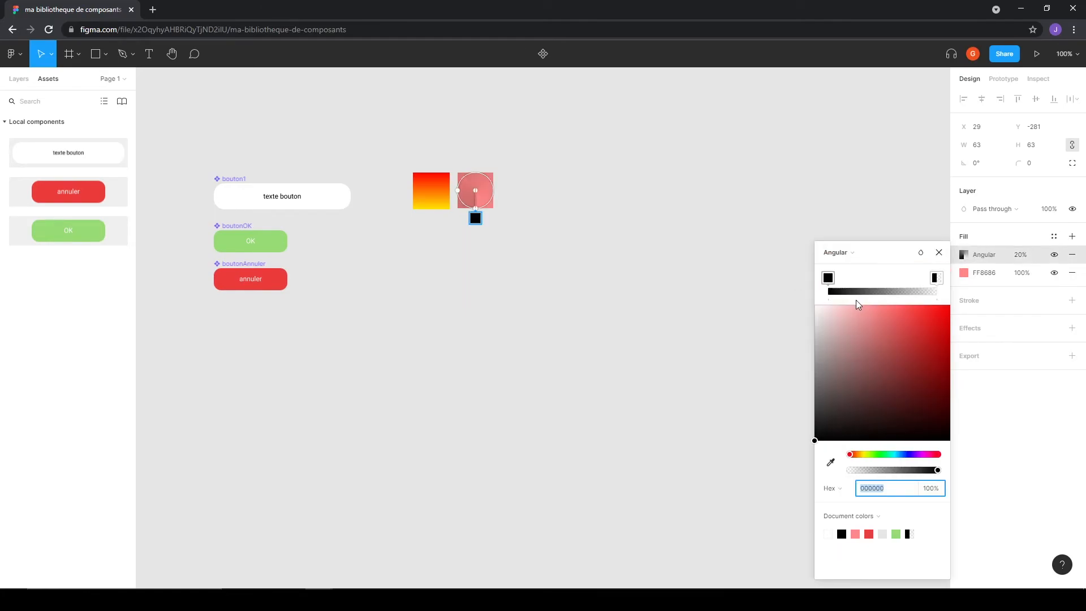
# Step: Add a third fill to the pink square as a radial gradient and shift its centre to the square's upper-right corner
pyautogui.click(1072, 236)
pyautogui.click(966, 257)
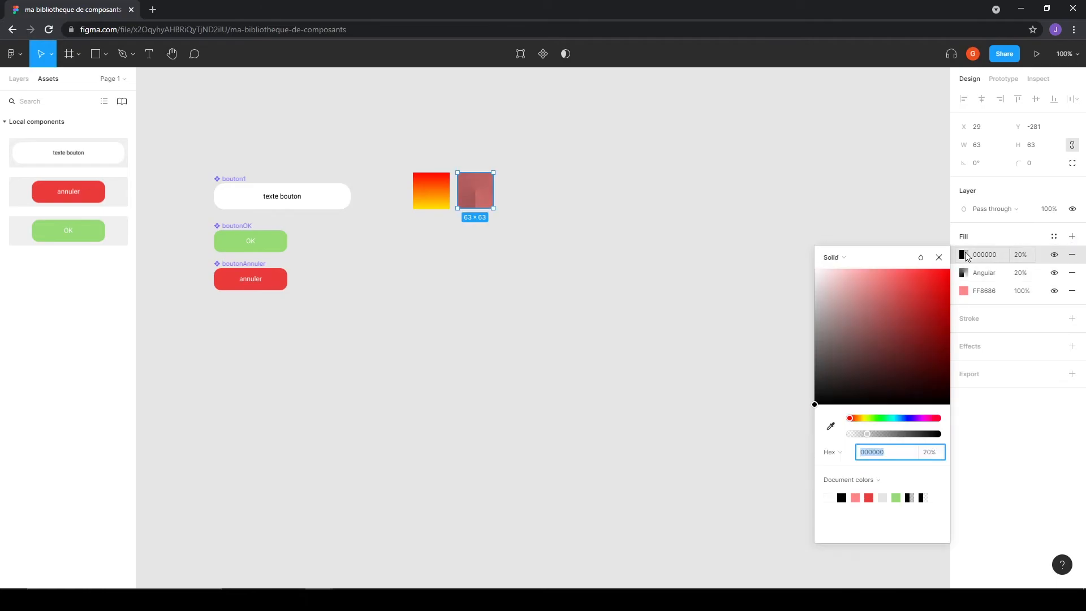
pyautogui.click(851, 259)
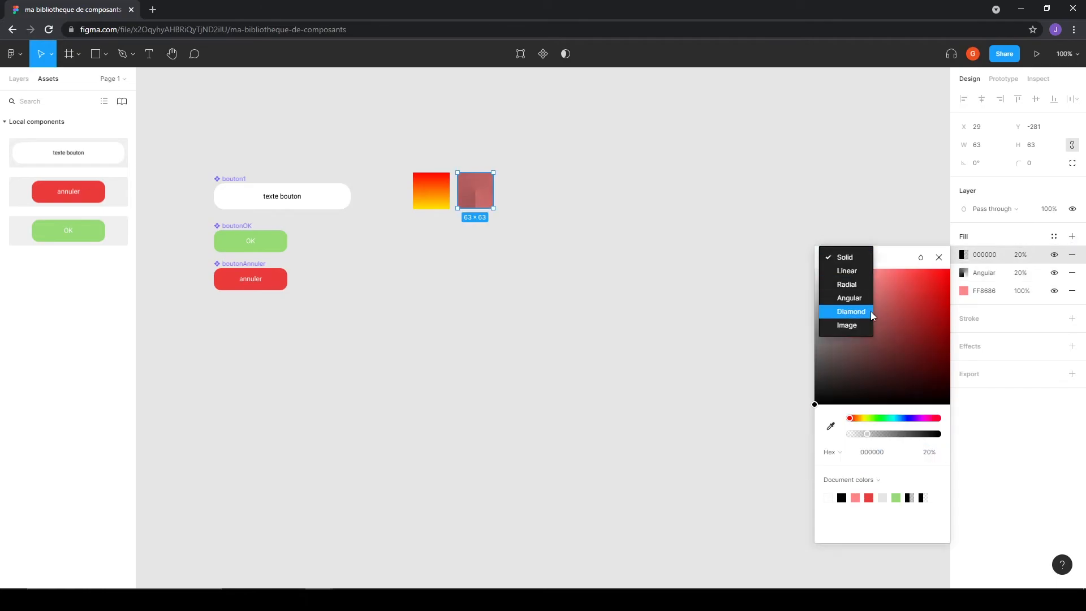
pyautogui.click(848, 284)
pyautogui.click(474, 185)
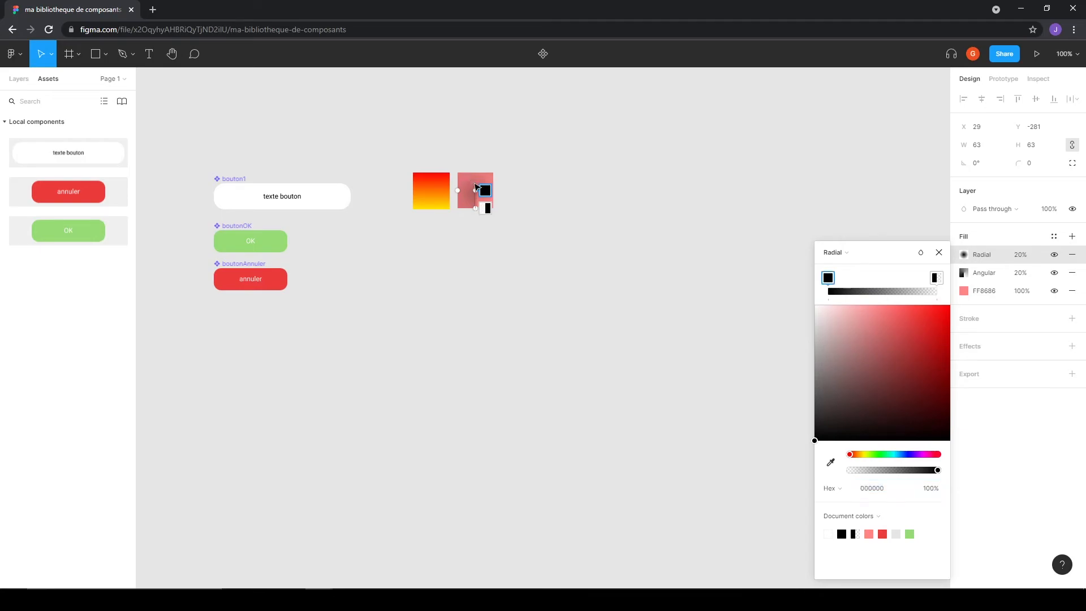
pyautogui.moveTo(478, 189); pyautogui.dragTo(493, 171)
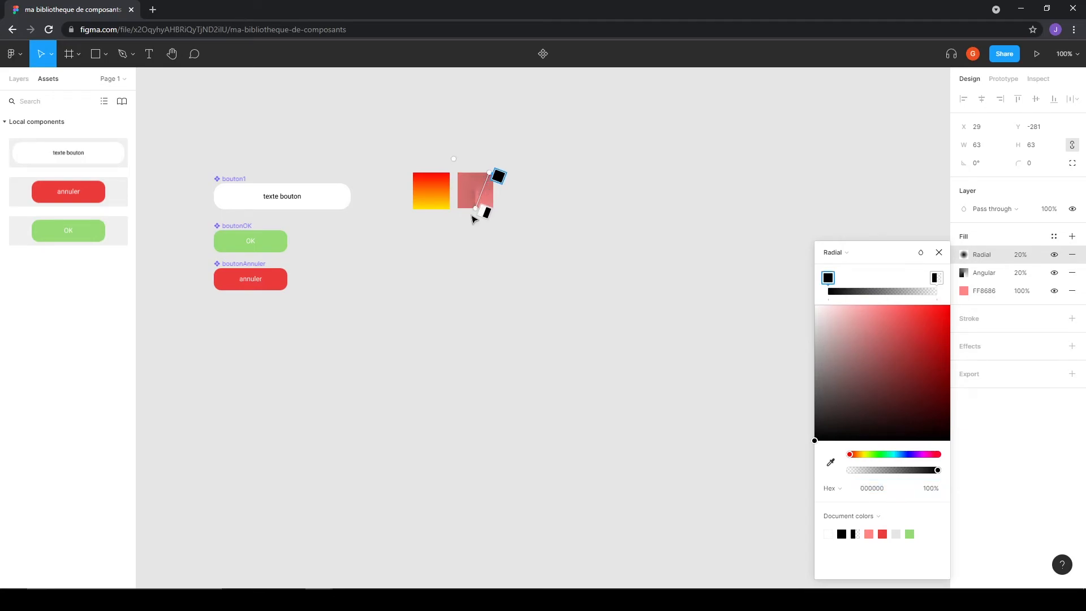
# Step: Set the radial gradient fill's opacity to 50% and deselect the square
pyautogui.click(1023, 258)
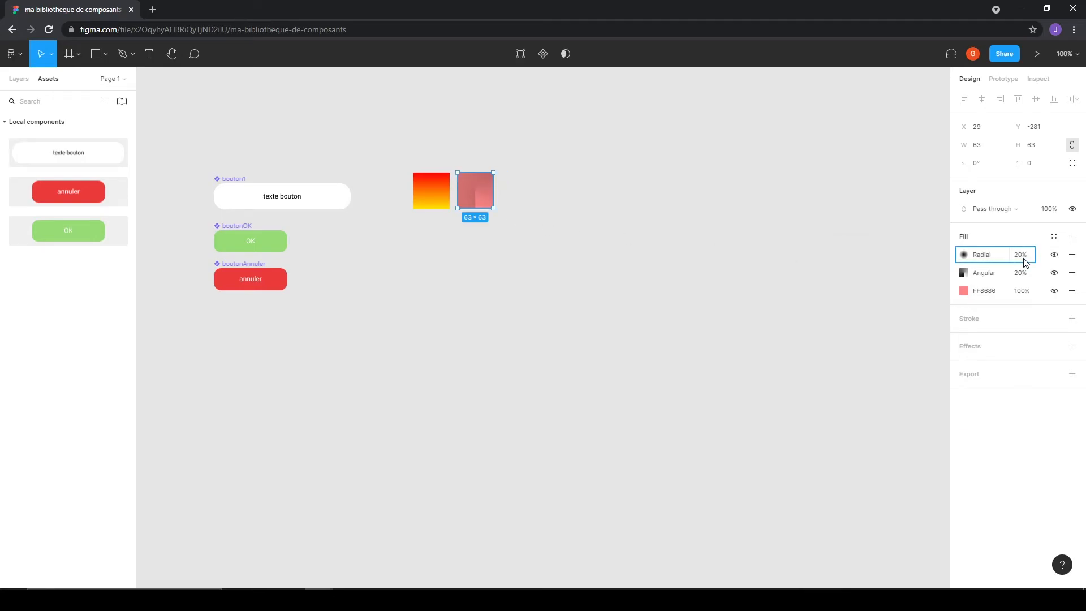
pyautogui.write('50')
pyautogui.press('Return')
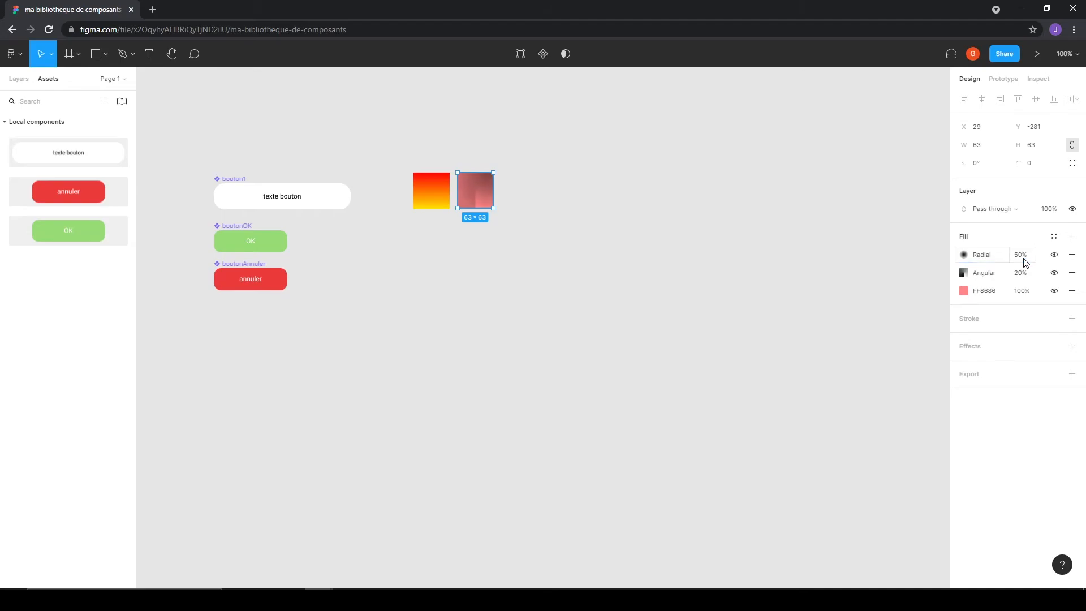
pyautogui.click(893, 337)
# Step: Save the second square's layered fills as a new color style named "remplissage2"
pyautogui.click(474, 196)
pyautogui.click(1058, 241)
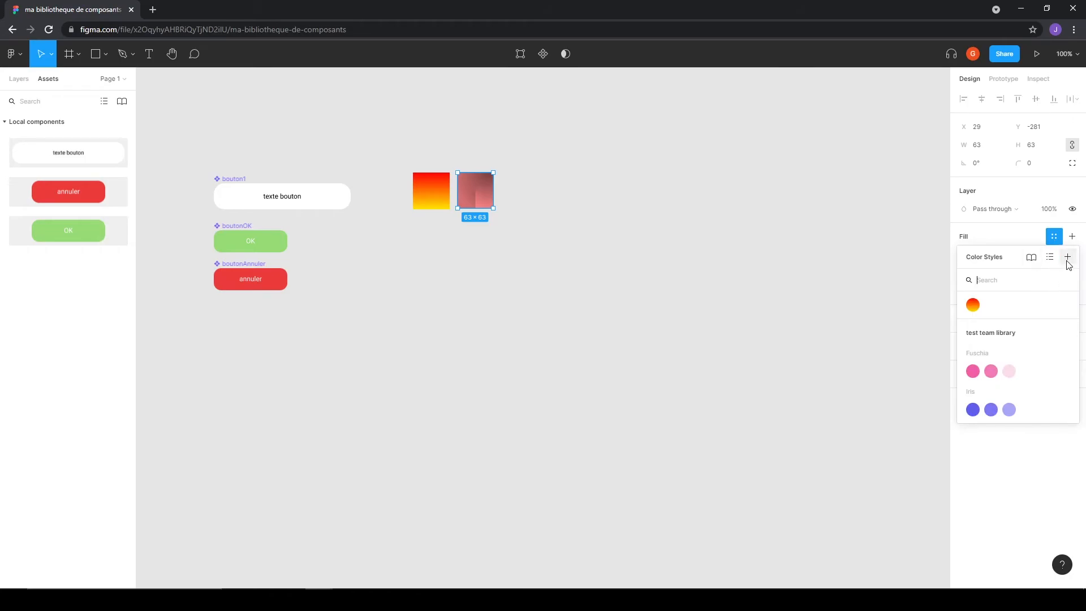
pyautogui.click(1068, 258)
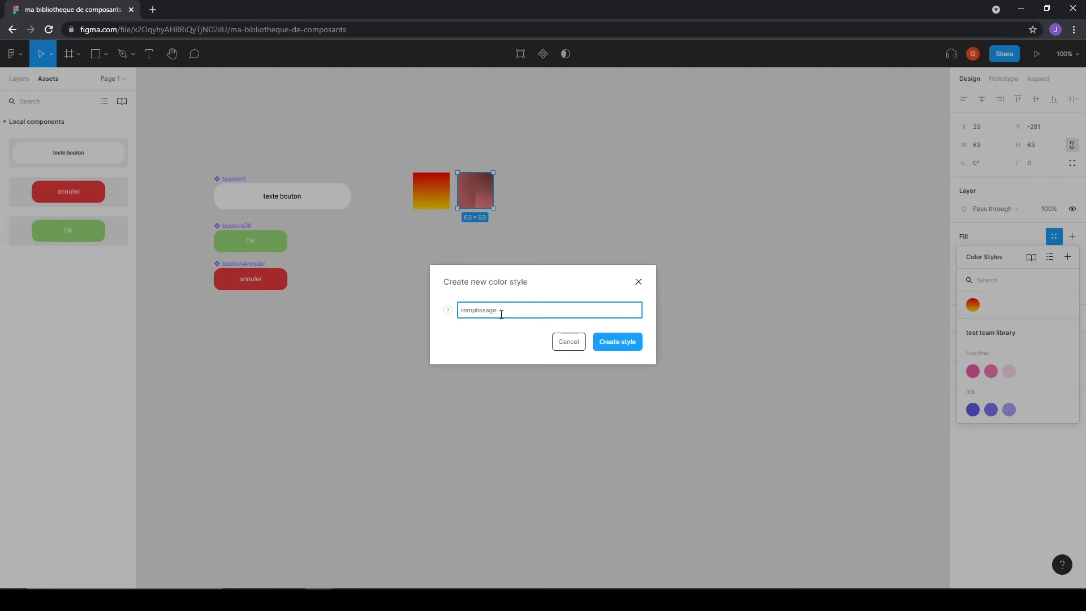
pyautogui.click(614, 342)
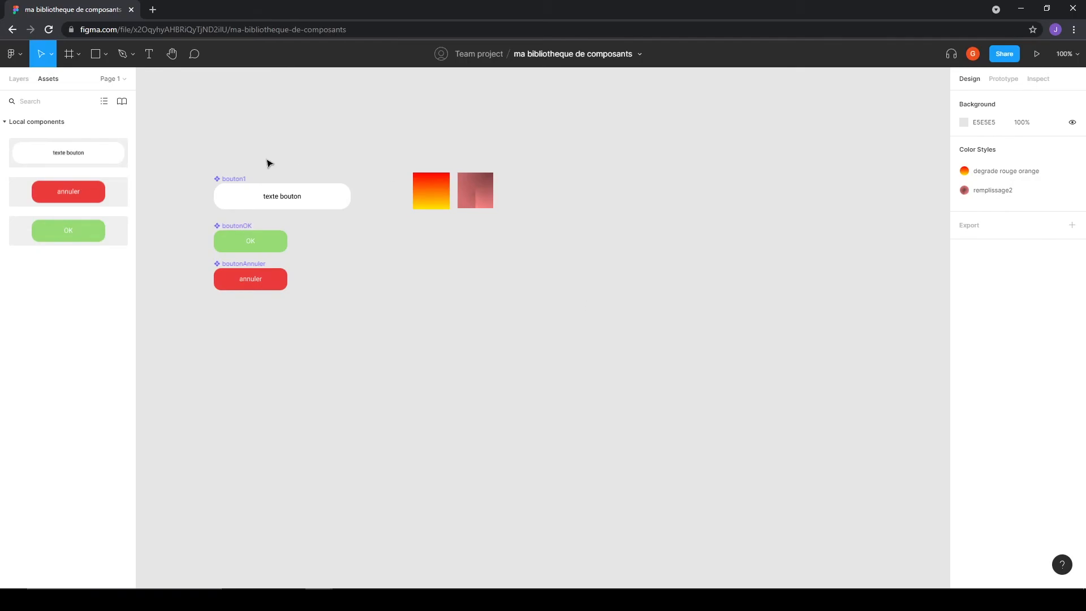
pyautogui.click(478, 195)
pyautogui.click(512, 195)
pyautogui.click(461, 198)
pyautogui.click(641, 197)
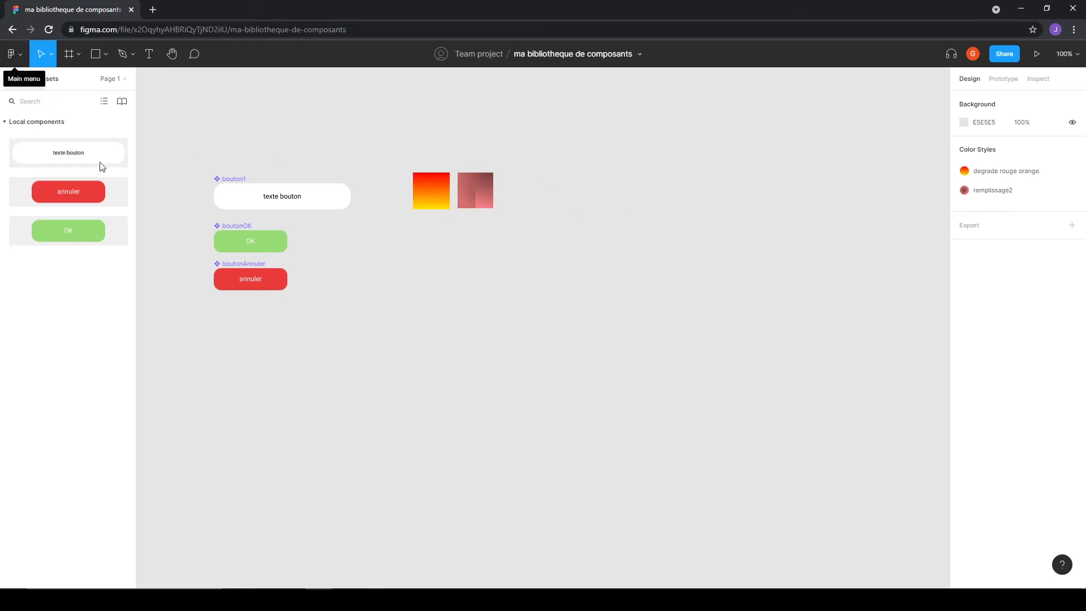
# Step: Publish the "degrade rouge orange" and "remplissage2" styles to the "ma bibliotheque de composants" library
pyautogui.click(122, 102)
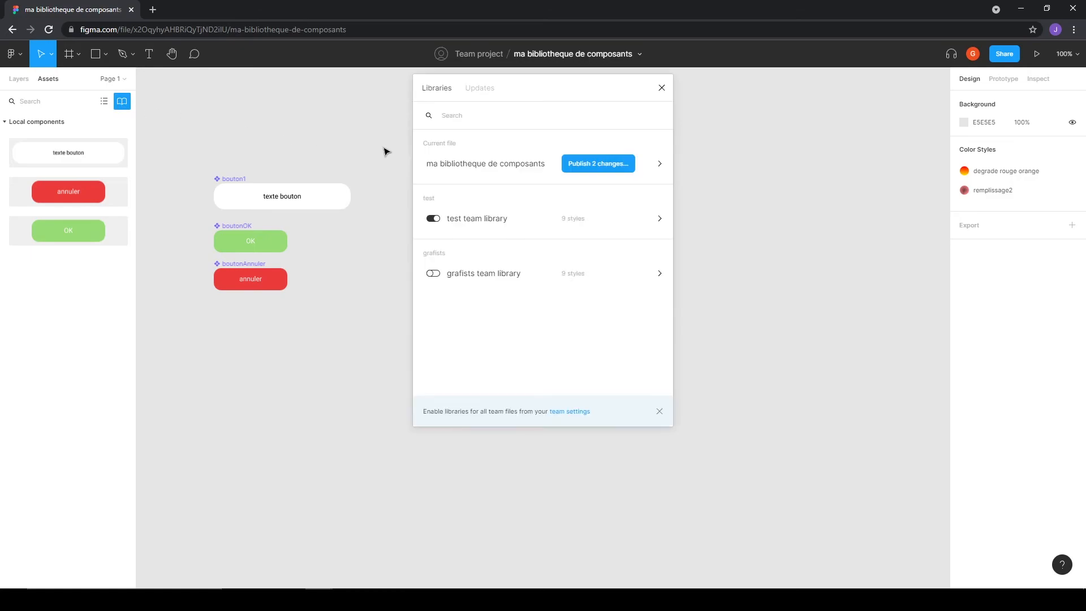
pyautogui.click(662, 88)
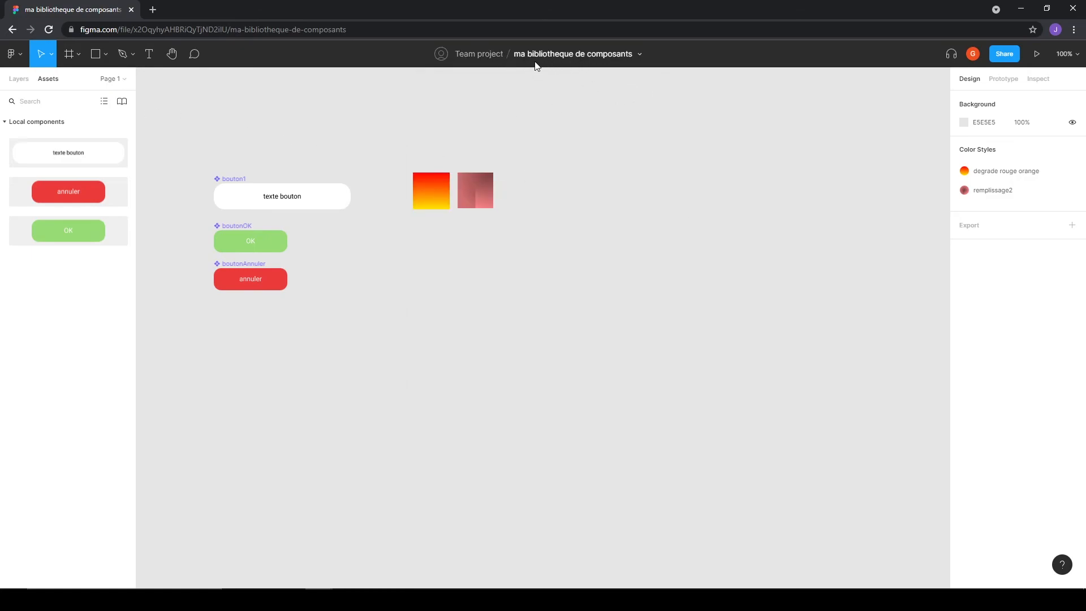
pyautogui.click(122, 102)
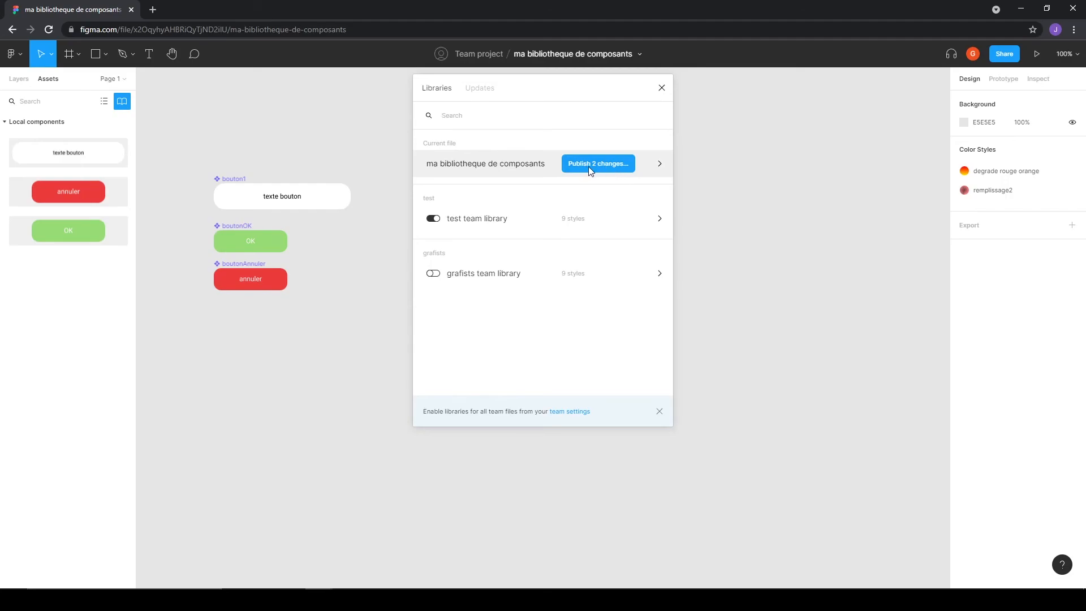
pyautogui.click(602, 164)
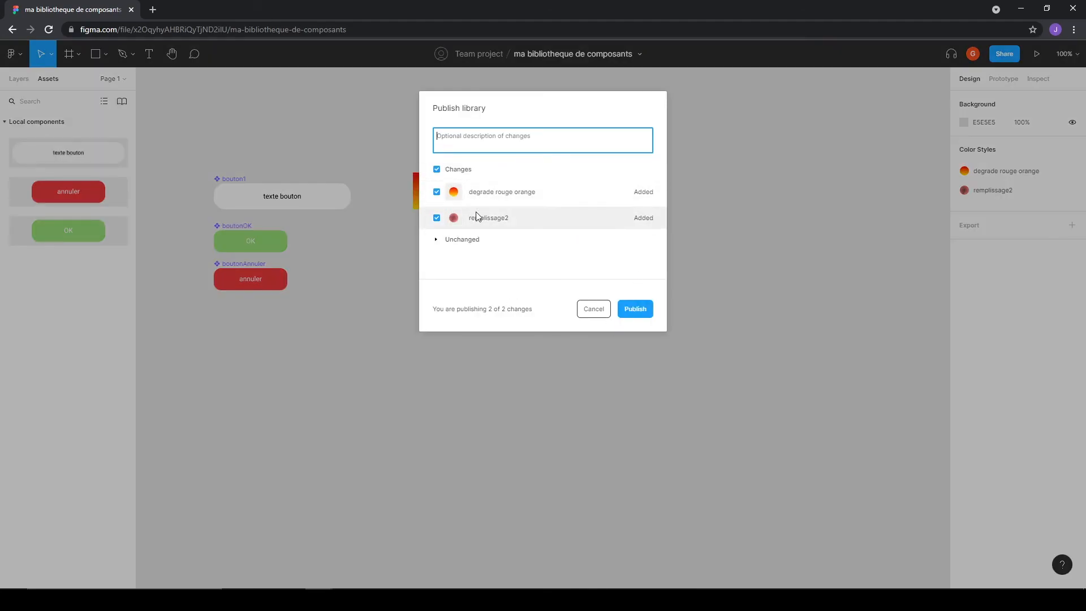
pyautogui.click(634, 316)
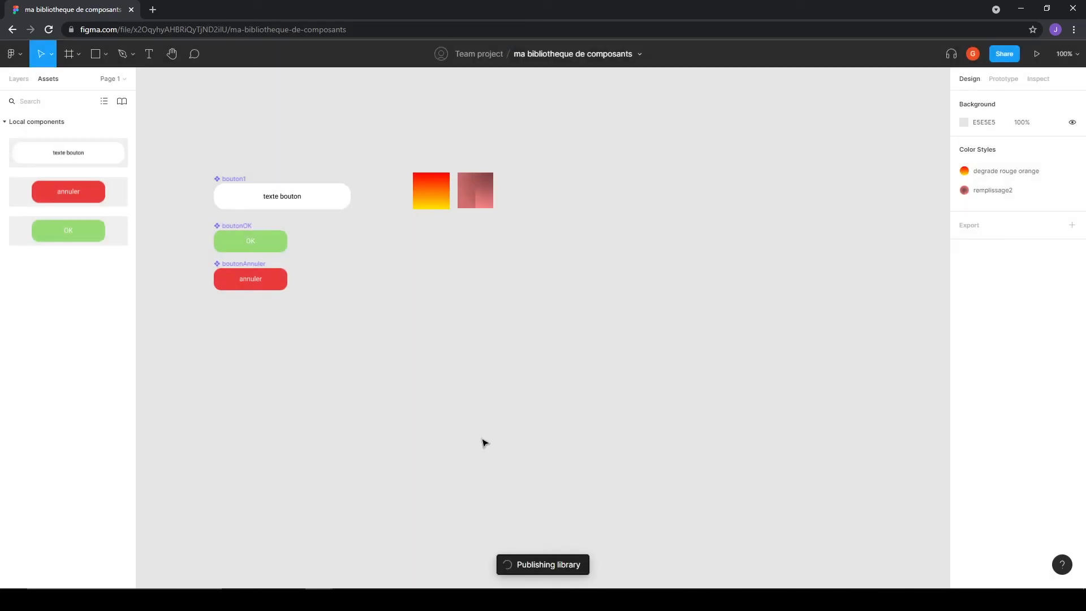
# Step: Go back to the team project's files and open the "essai-figma" file
pyautogui.click(17, 56)
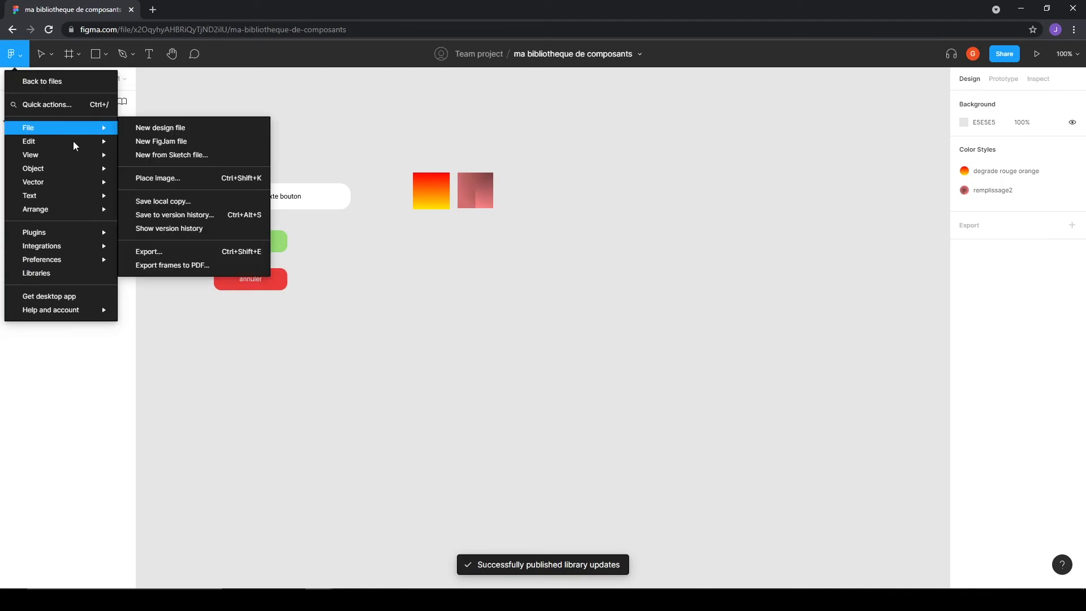
pyautogui.click(44, 80)
pyautogui.doubleClick(450, 199)
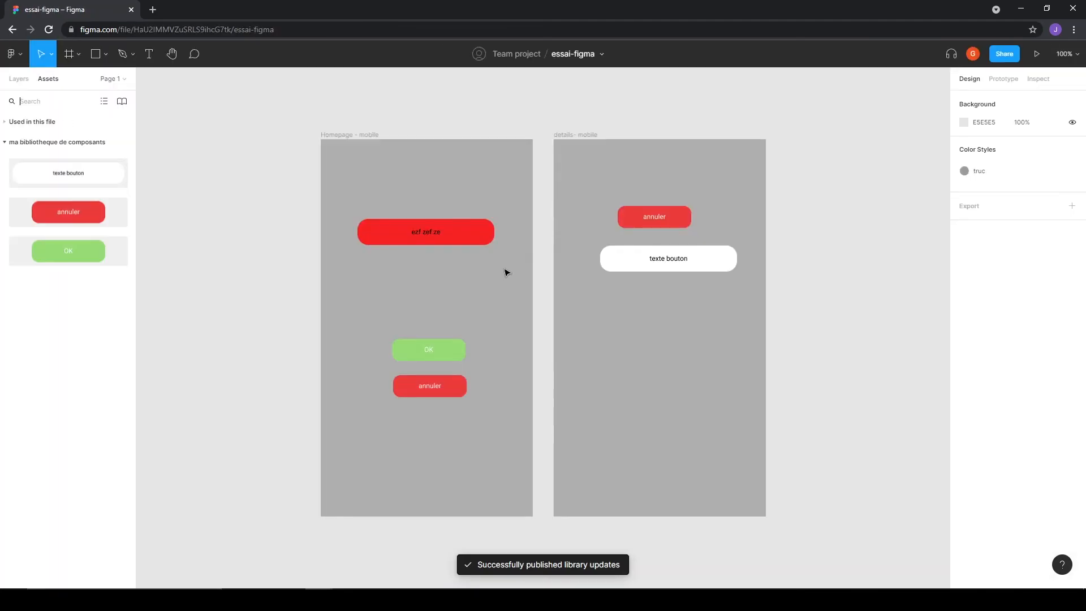
# Step: Draw a closed curved shape of about 284 × 197 with the Pen tool below the buttons in the details- mobile frame
pyautogui.click(121, 54)
pyautogui.click(596, 359)
pyautogui.moveTo(614, 318); pyautogui.dragTo(663, 336)
pyautogui.moveTo(704, 325); pyautogui.dragTo(716, 318)
pyautogui.moveTo(743, 386); pyautogui.dragTo(722, 417)
pyautogui.moveTo(627, 422); pyautogui.dragTo(605, 412)
pyautogui.click(596, 358)
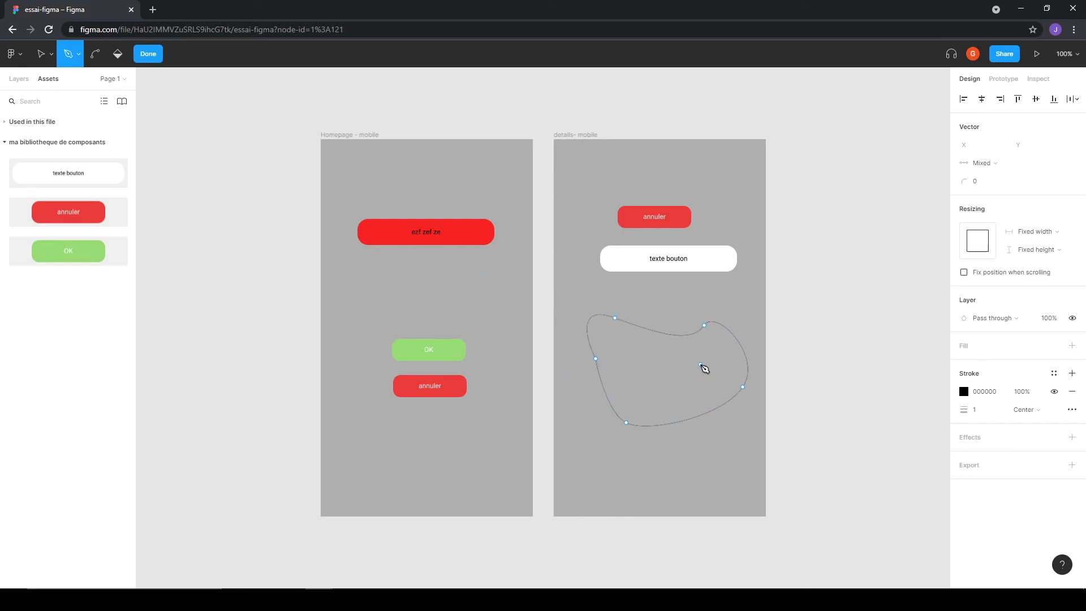
pyautogui.click(147, 52)
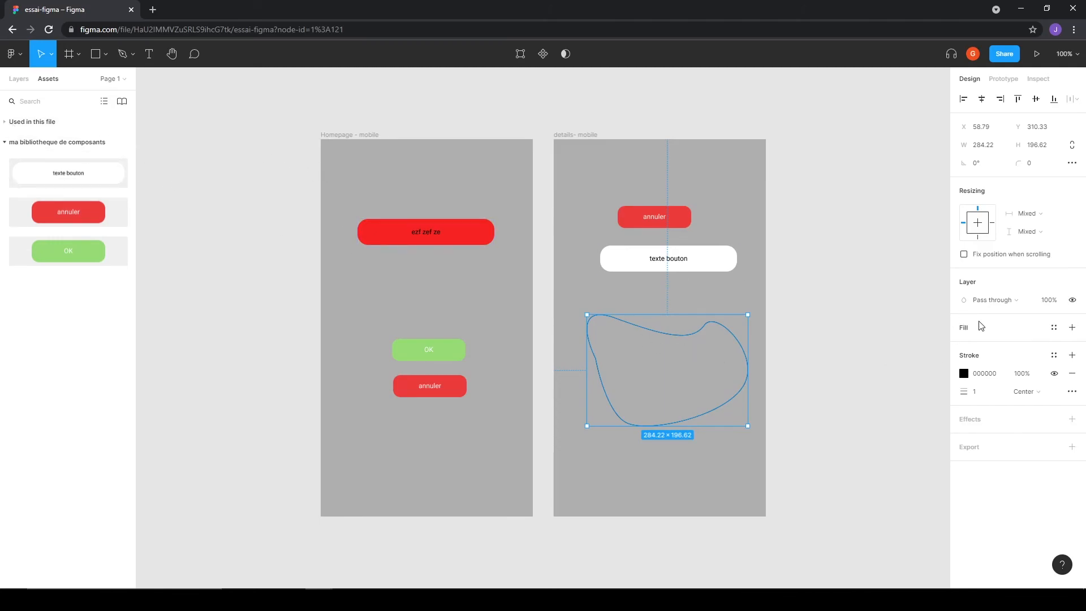
# Step: Add a fill to the curved shape and apply the "degrade rouge orange" color style to it
pyautogui.click(964, 328)
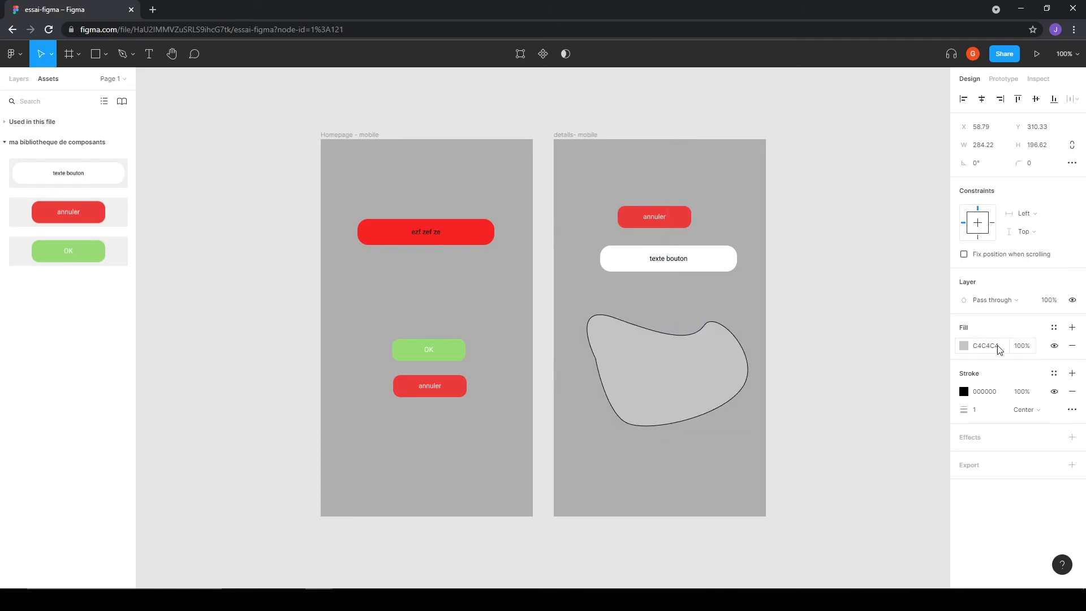
pyautogui.click(1055, 328)
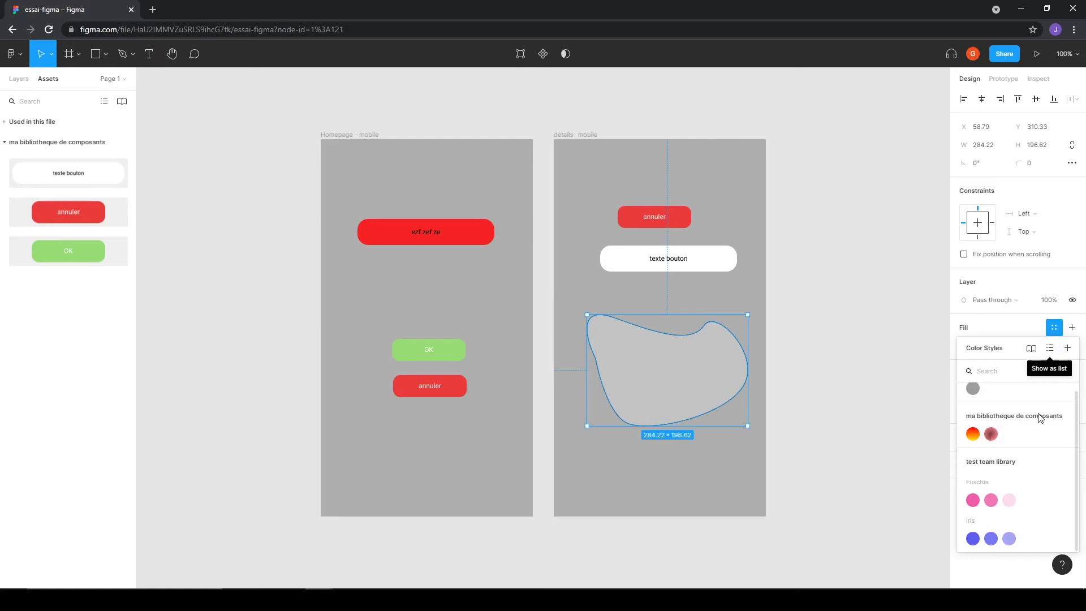
pyautogui.click(973, 434)
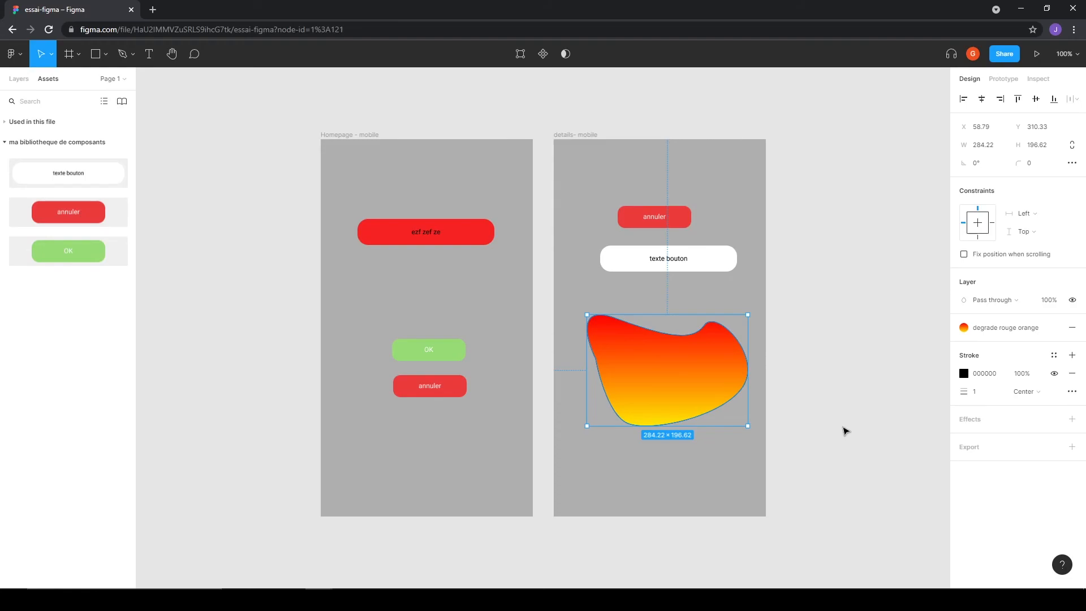
# Step: Replace the curved shape's fill with the "remplissage2" color style from the "ma bibliotheque de composants" library
pyautogui.click(1072, 328)
pyautogui.click(1054, 328)
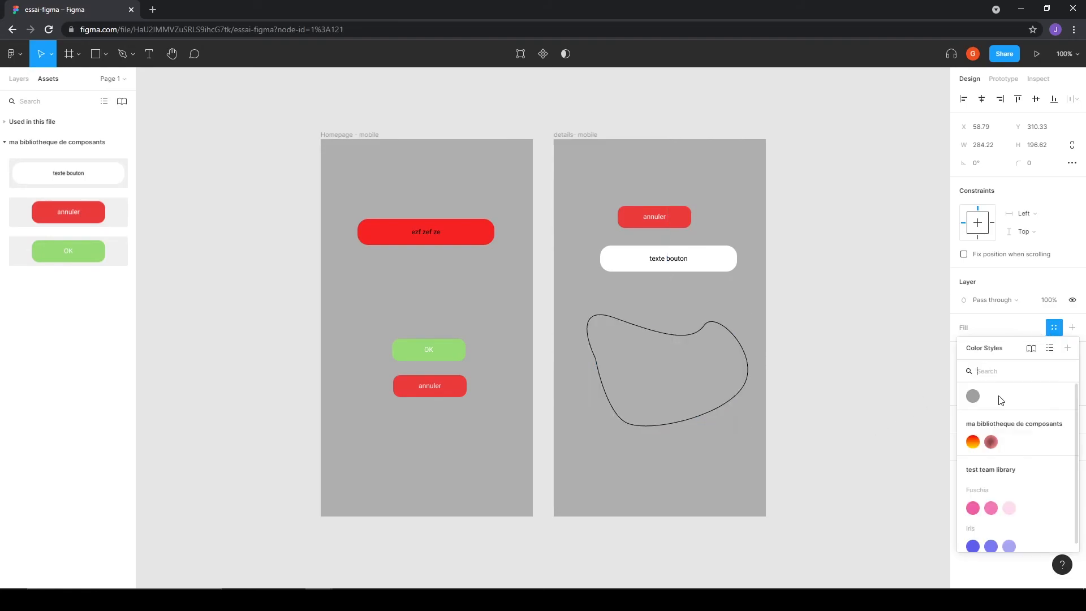
pyautogui.click(990, 443)
pyautogui.click(824, 445)
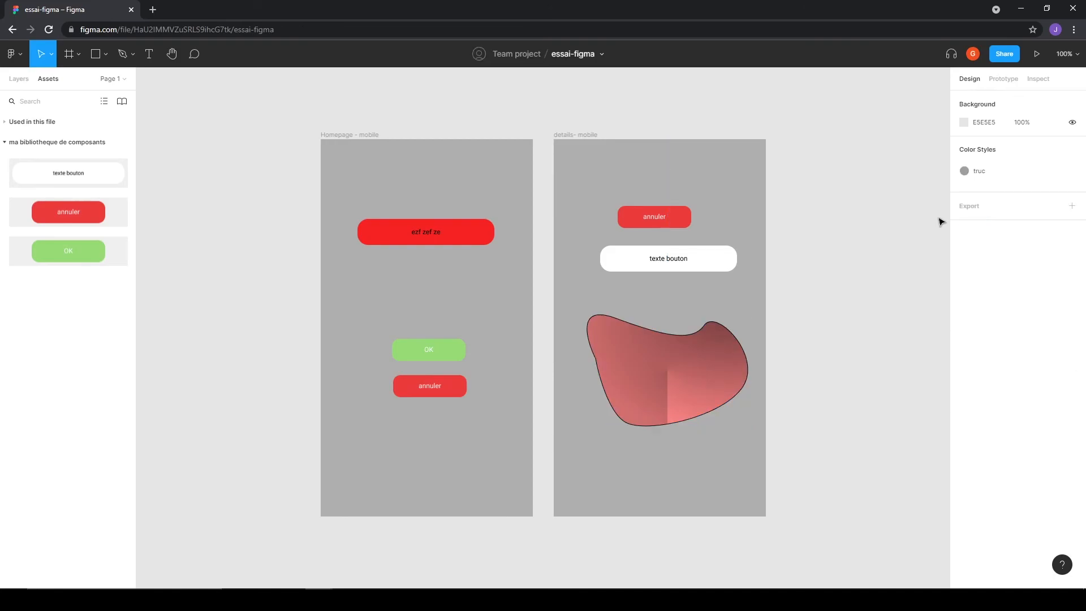
pyautogui.click(677, 360)
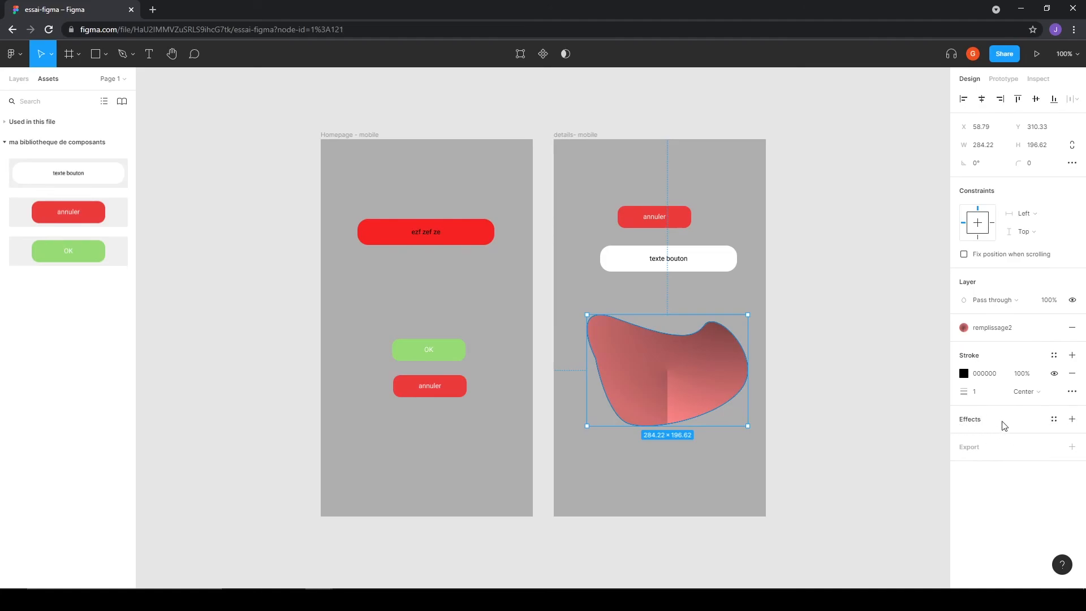
pyautogui.click(837, 441)
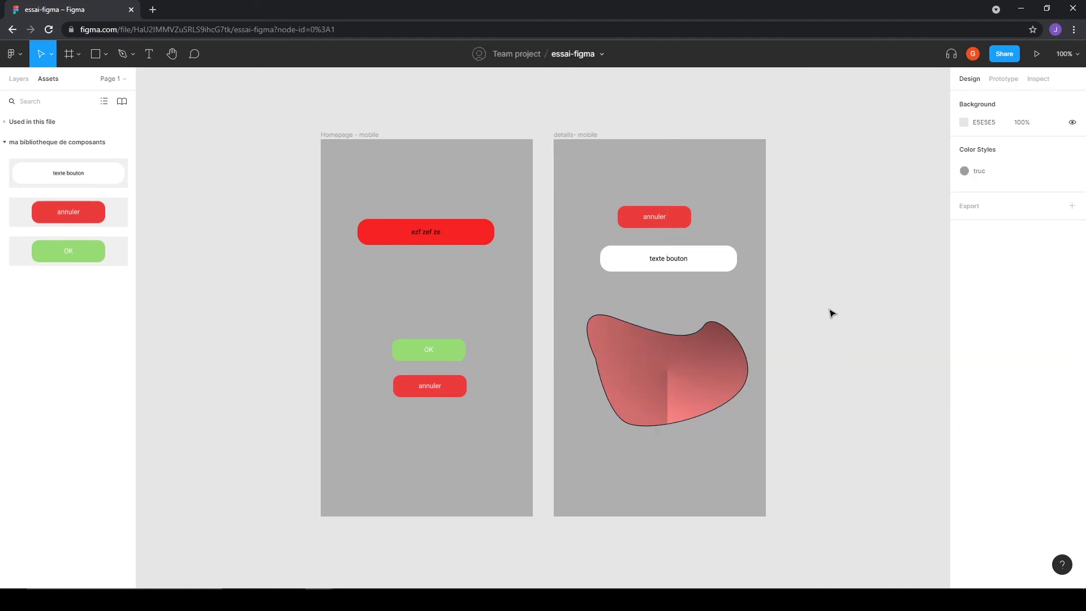
pyautogui.hscroll(2, 807, 361)
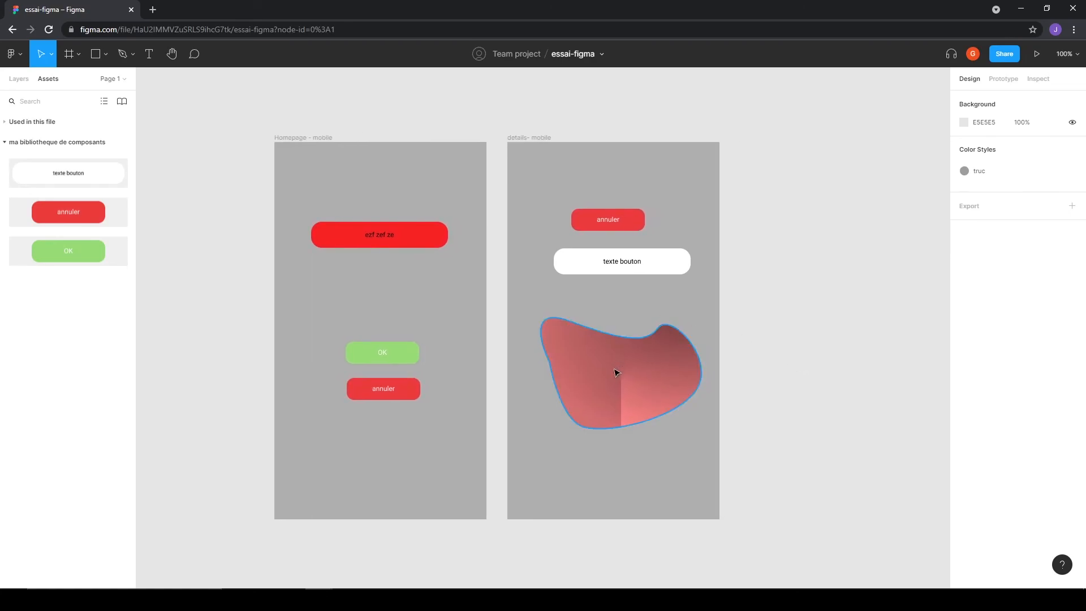
pyautogui.click(616, 372)
pyautogui.click(798, 389)
# Step: Go back to the team project's files and open the "ma bibliotheque de composants" file
pyautogui.click(15, 57)
pyautogui.click(29, 77)
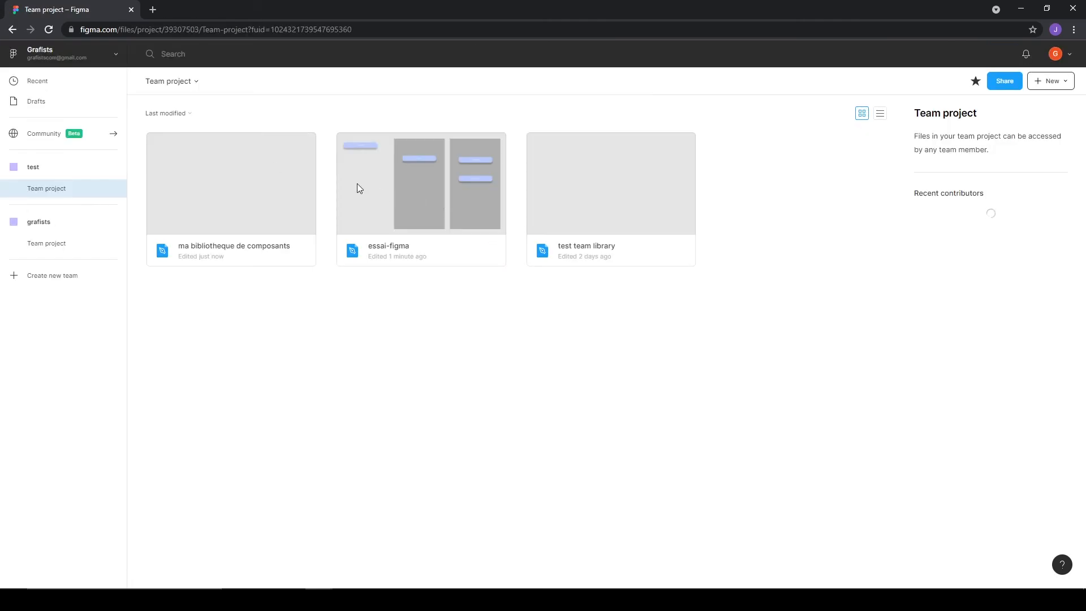
pyautogui.doubleClick(226, 172)
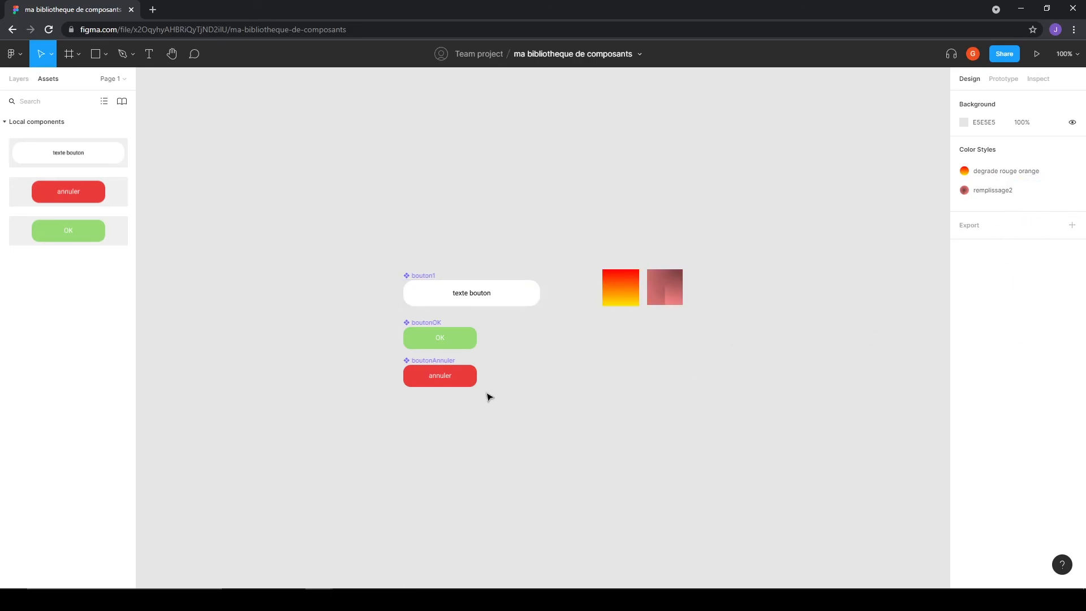
# Step: Add the text "Titre 1" and place it below the two color squares
pyautogui.click(149, 54)
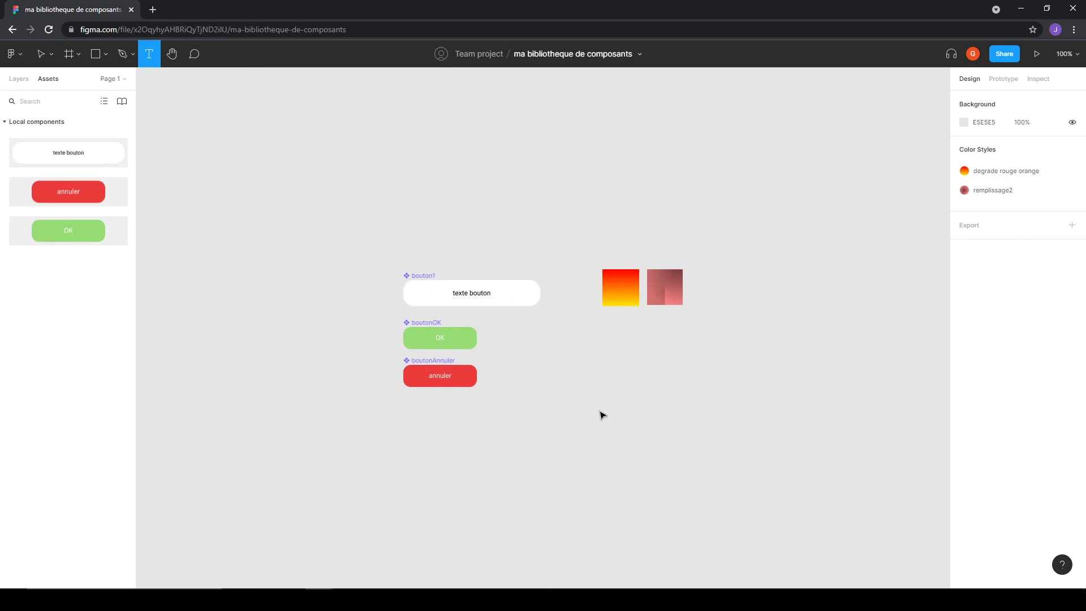
pyautogui.click(608, 476)
pyautogui.write('Titre 1')
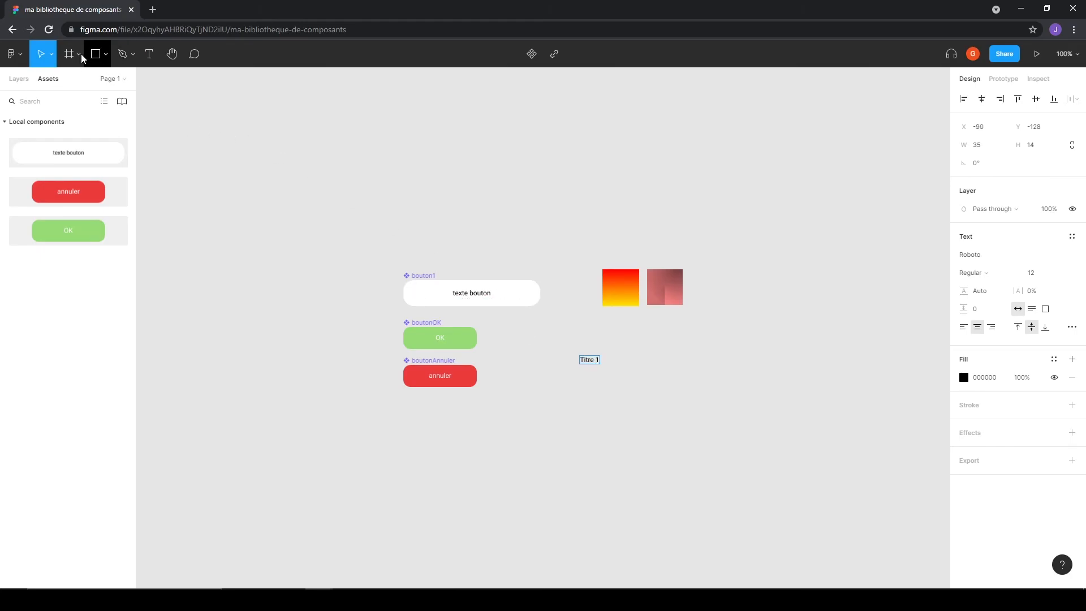
pyautogui.press('Escape')
pyautogui.moveTo(590, 365); pyautogui.dragTo(621, 365)
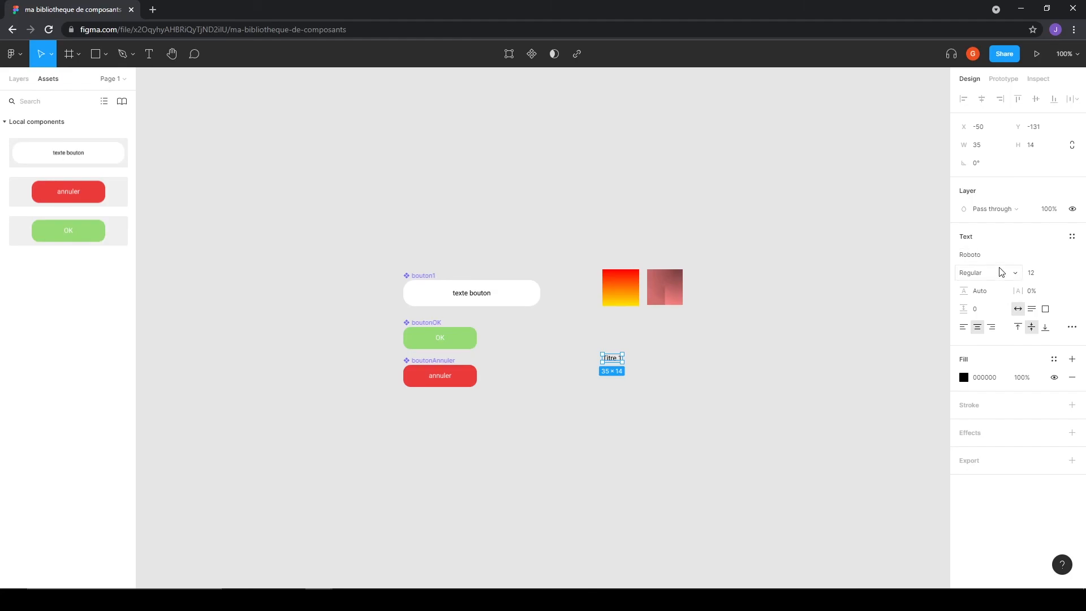
# Step: Set the "Titre 1" text to Bold at size 48 and reposition it in line with the color squares above
pyautogui.click(1016, 274)
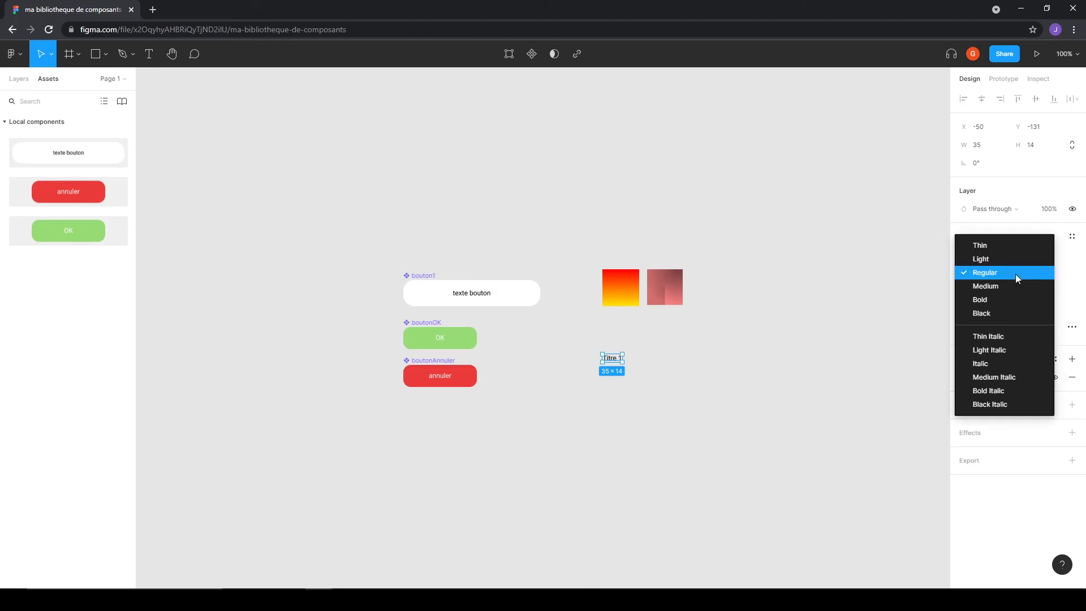
pyautogui.click(990, 301)
pyautogui.click(1051, 279)
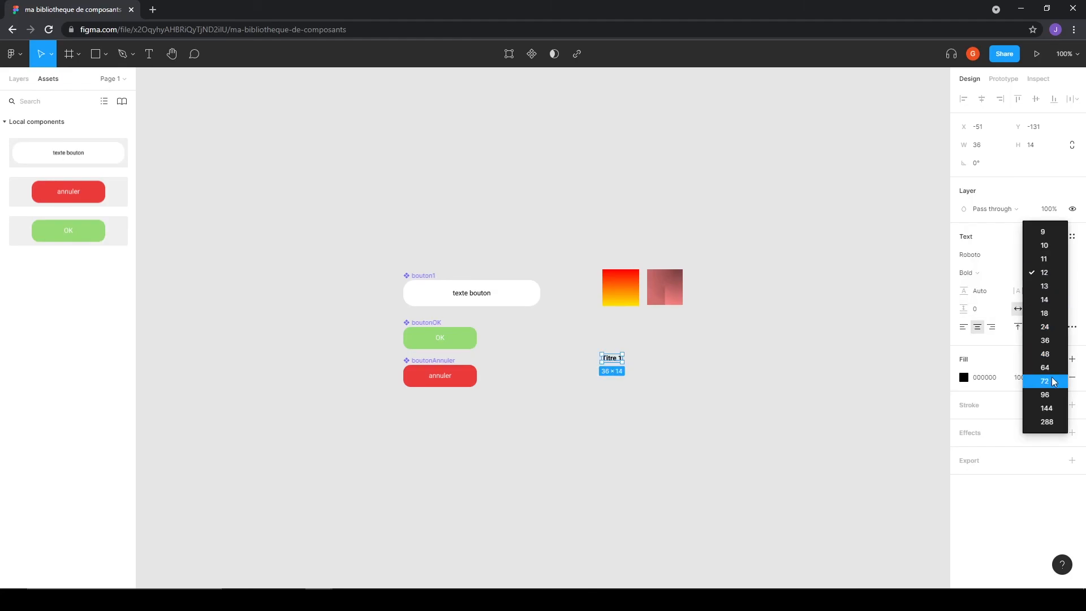
pyautogui.click(1051, 359)
pyautogui.moveTo(611, 357); pyautogui.dragTo(641, 355)
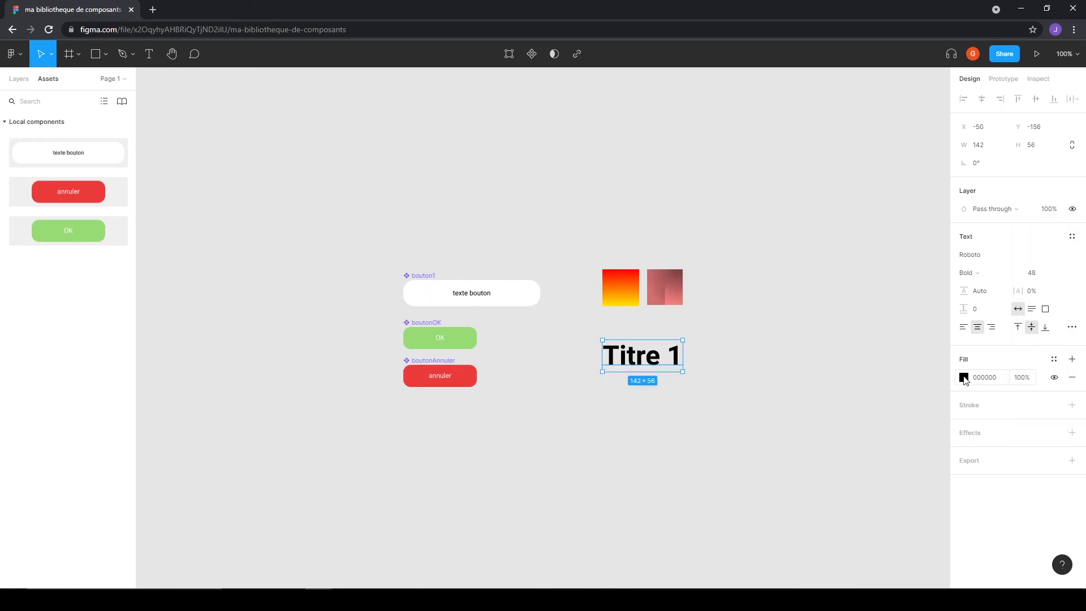
# Step: Set the "Titre 1" text's fill color to CF8C8C and left-align the text
pyautogui.click(964, 378)
pyautogui.moveTo(867, 337)
pyautogui.mouseDown()
pyautogui.moveTo(868, 321)
pyautogui.moveTo(840, 342)
pyautogui.moveTo(830, 373)
pyautogui.moveTo(859, 330)
pyautogui.mouseUp()
pyautogui.click(996, 356)
pyautogui.click(963, 327)
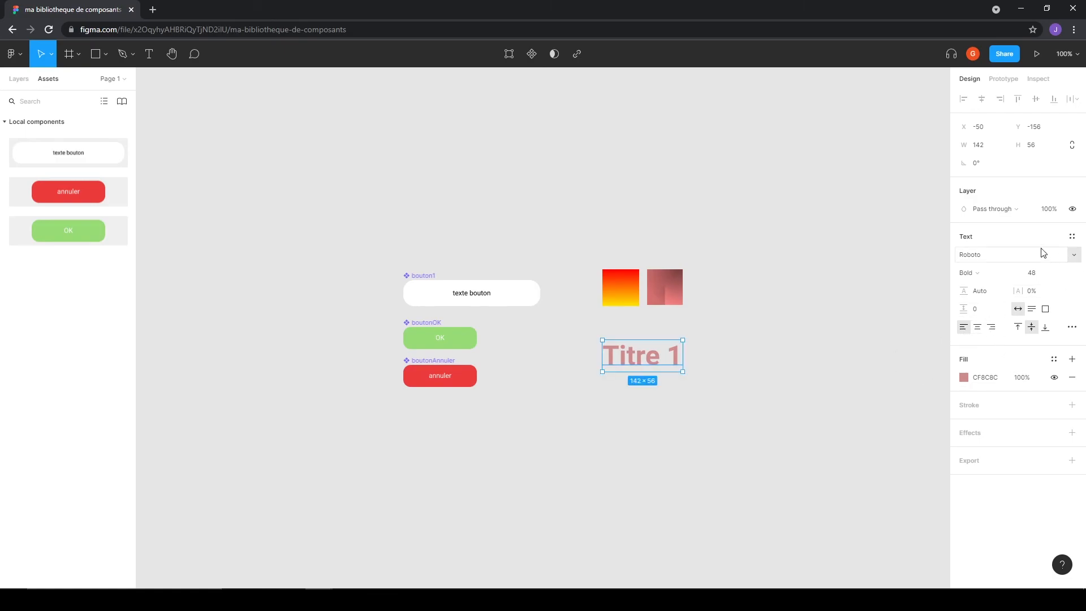
# Step: Underline the "Titre 1" text through its type details
pyautogui.click(1073, 327)
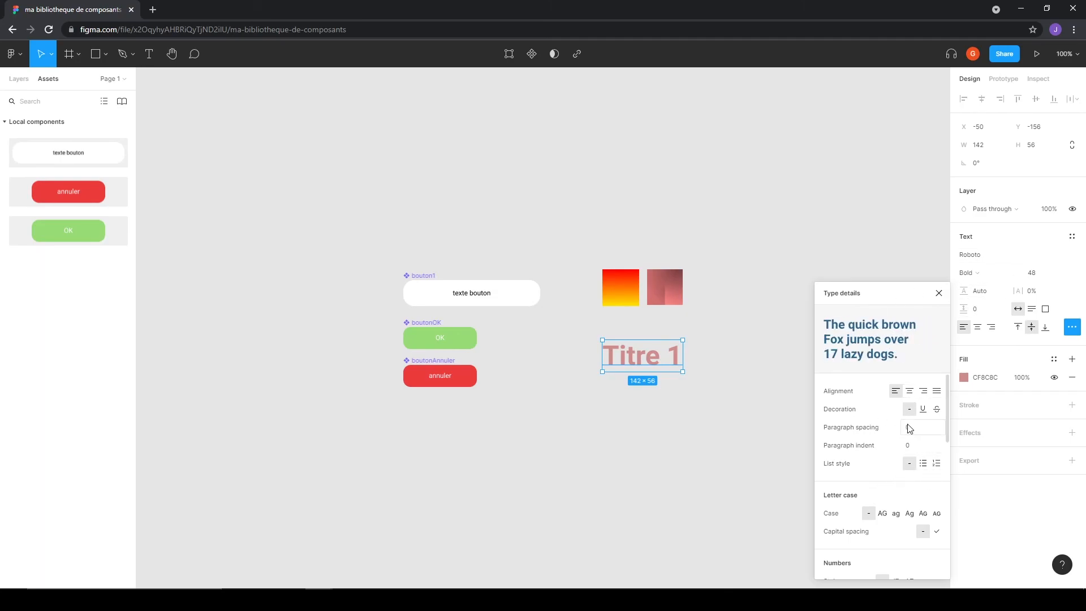
pyautogui.click(923, 409)
pyautogui.click(718, 375)
# Step: Save the "Titre 1" text's formatting as a new text style named "Titre principal"
pyautogui.click(647, 354)
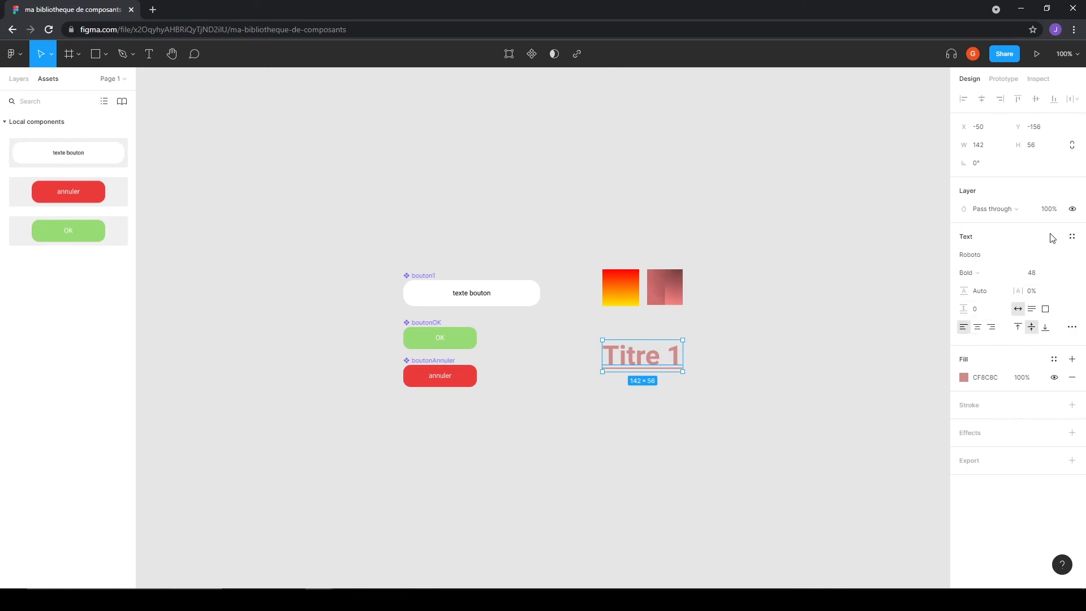
pyautogui.click(1073, 239)
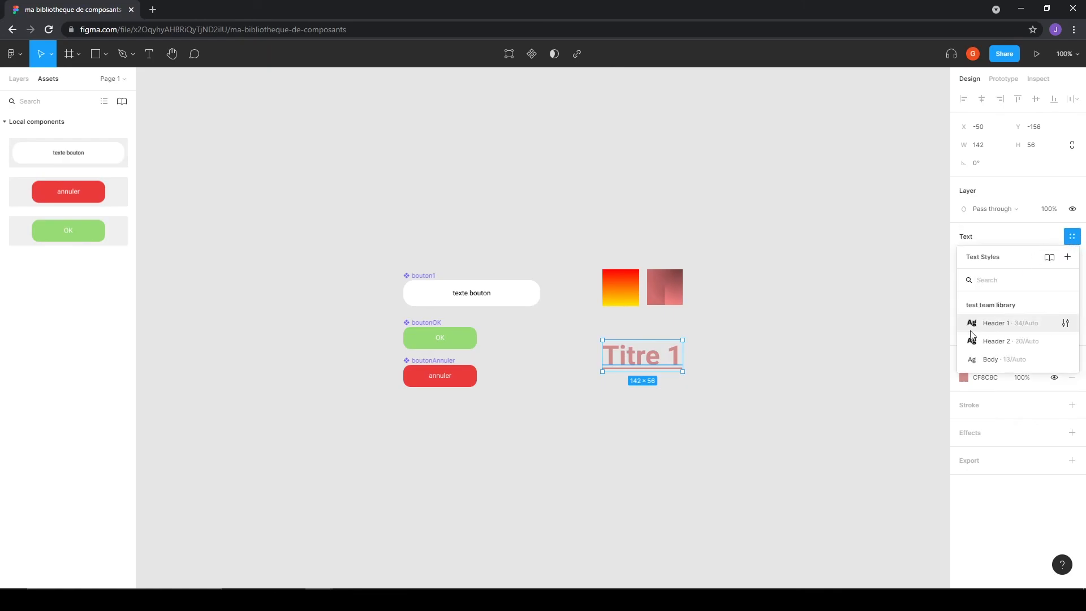
pyautogui.click(1068, 258)
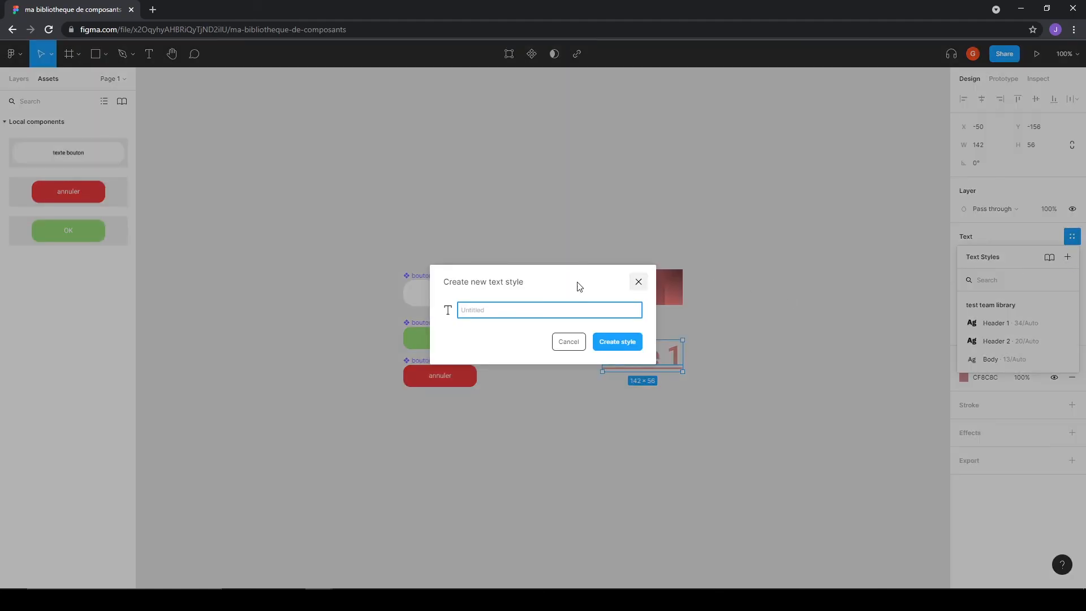
pyautogui.write('Tit')
pyautogui.press('Return')
pyautogui.click(697, 301)
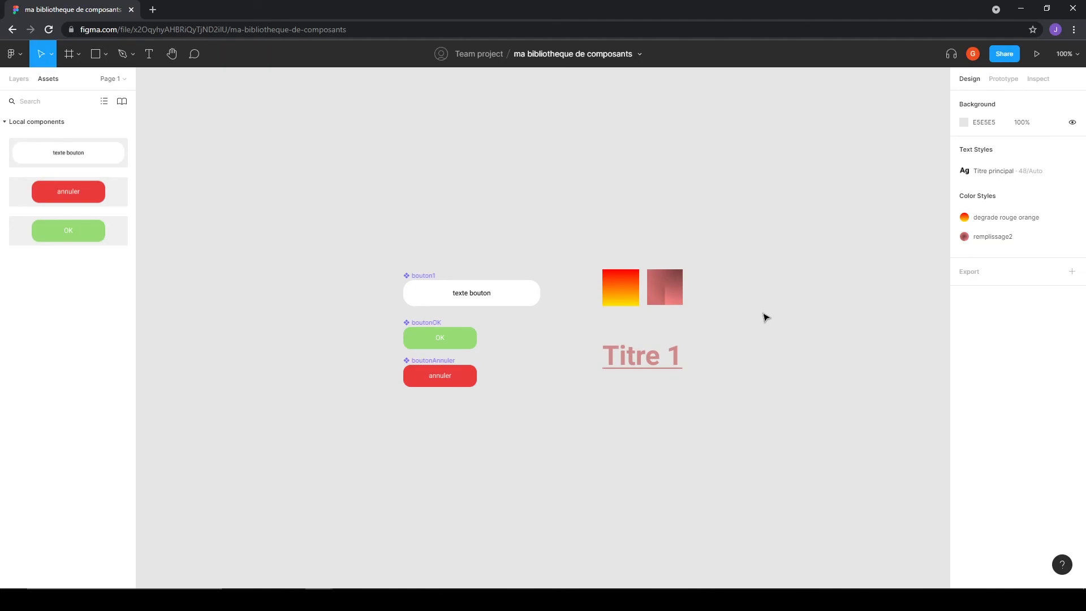
pyautogui.click(659, 368)
pyautogui.click(644, 392)
# Step: Publish the "Titre principal" text style to the "ma bibliotheque de composants" library
pyautogui.click(122, 101)
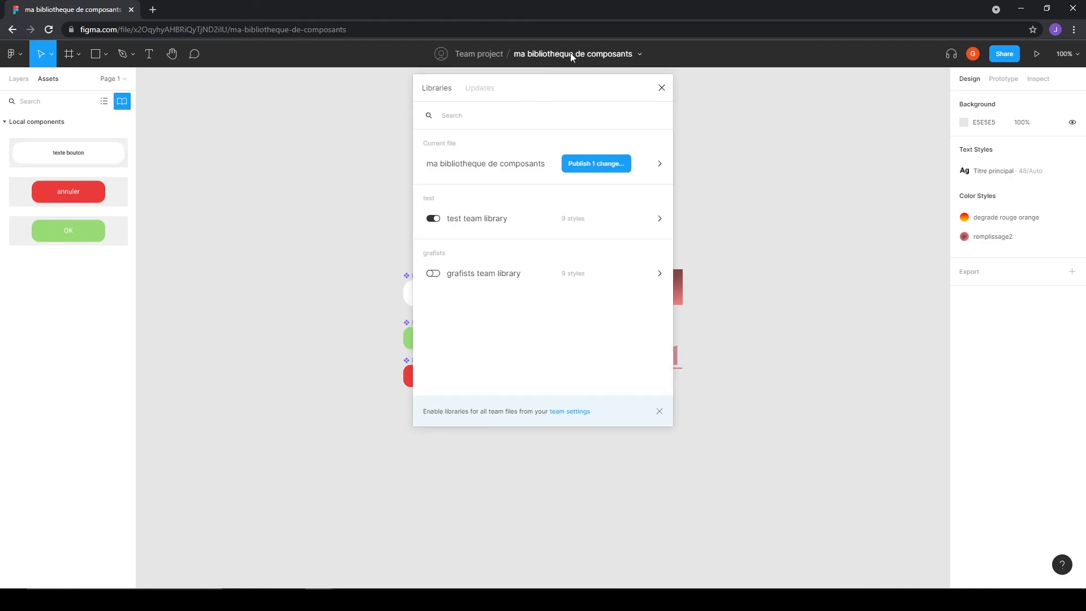
pyautogui.click(591, 163)
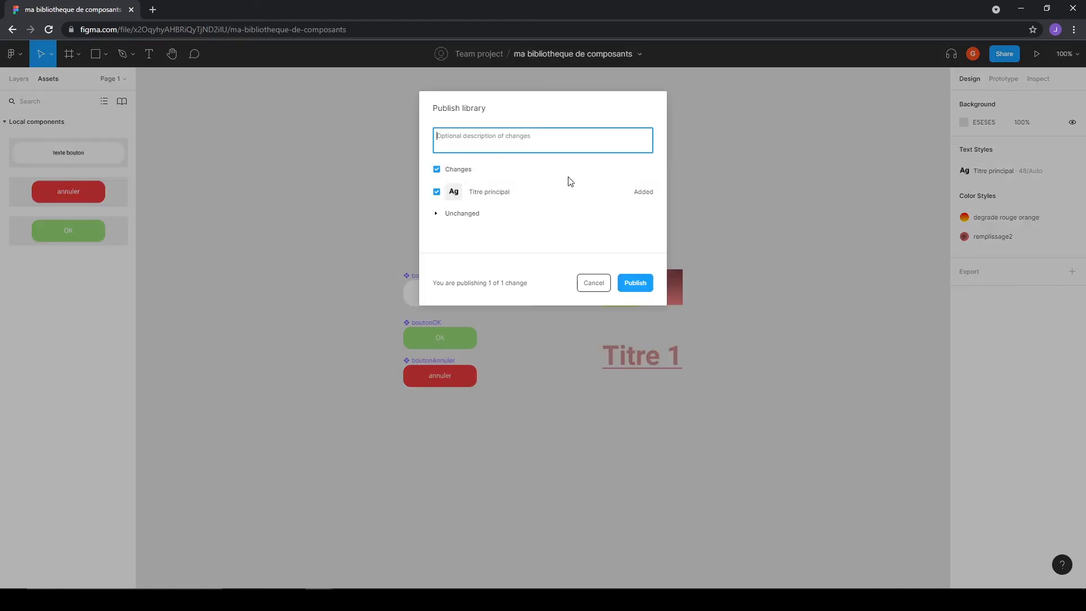
pyautogui.click(631, 281)
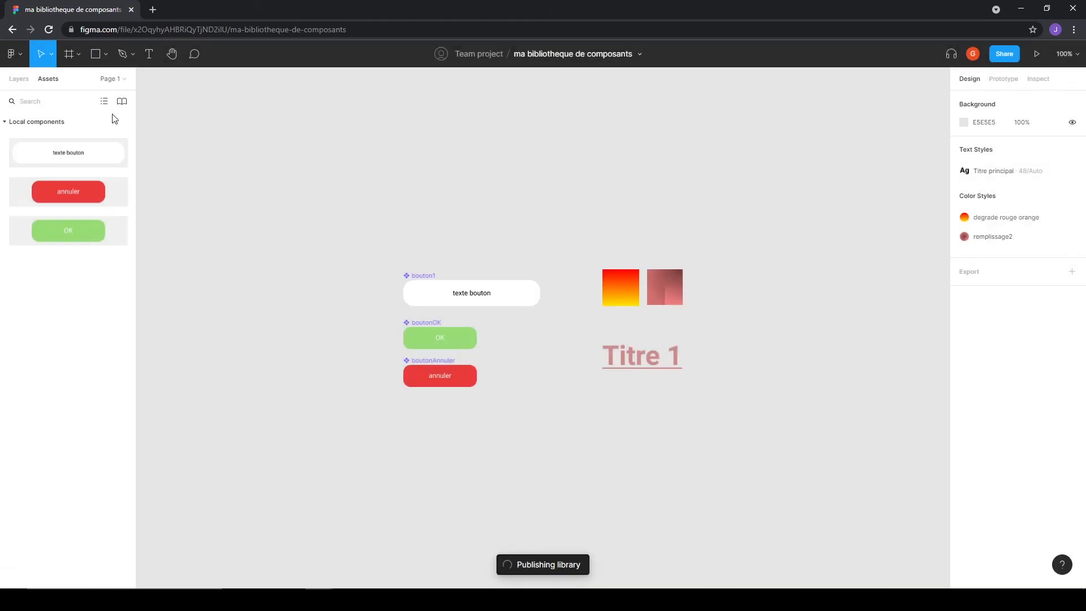
# Step: Return to the team project's files and reopen the "essai-figma" file
pyautogui.click(17, 55)
pyautogui.click(54, 81)
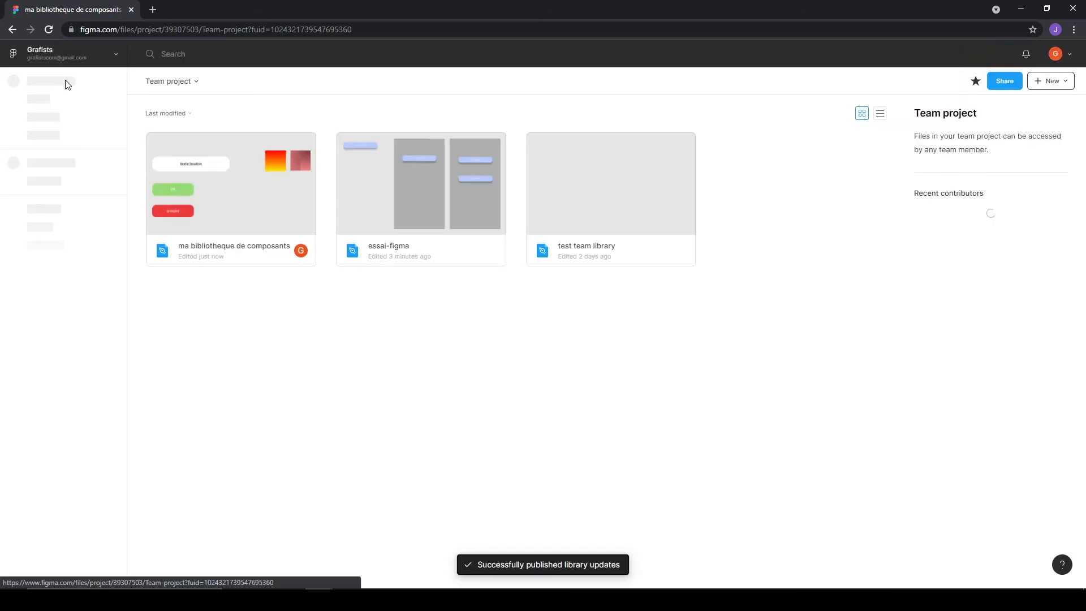
pyautogui.doubleClick(375, 198)
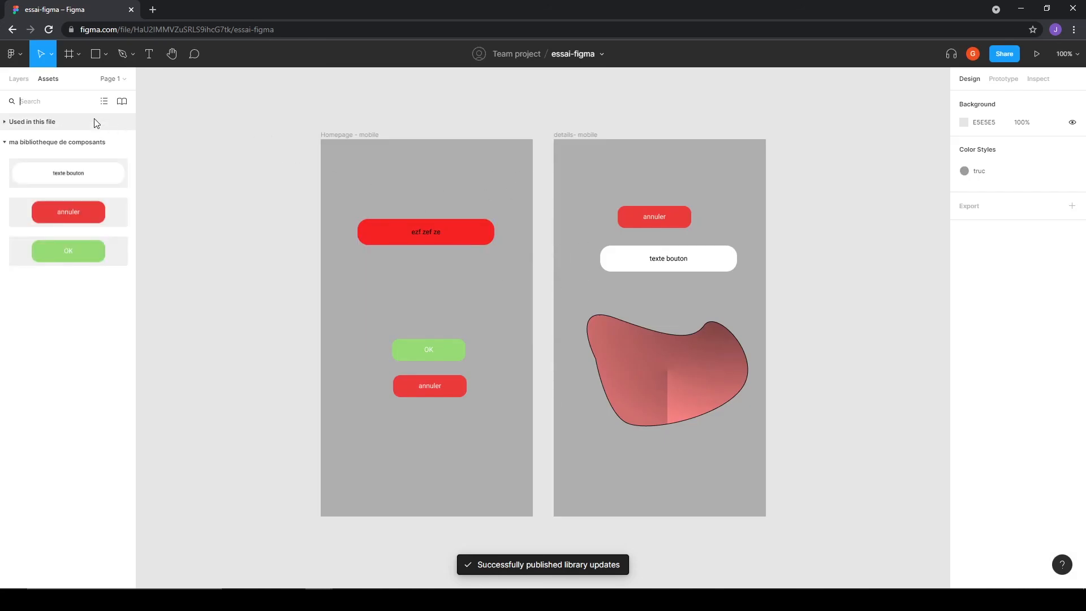
# Step: Add the text "titre de ma page" at the top of the Homepage - mobile frame, at about X 16, Y 16
pyautogui.click(343, 164)
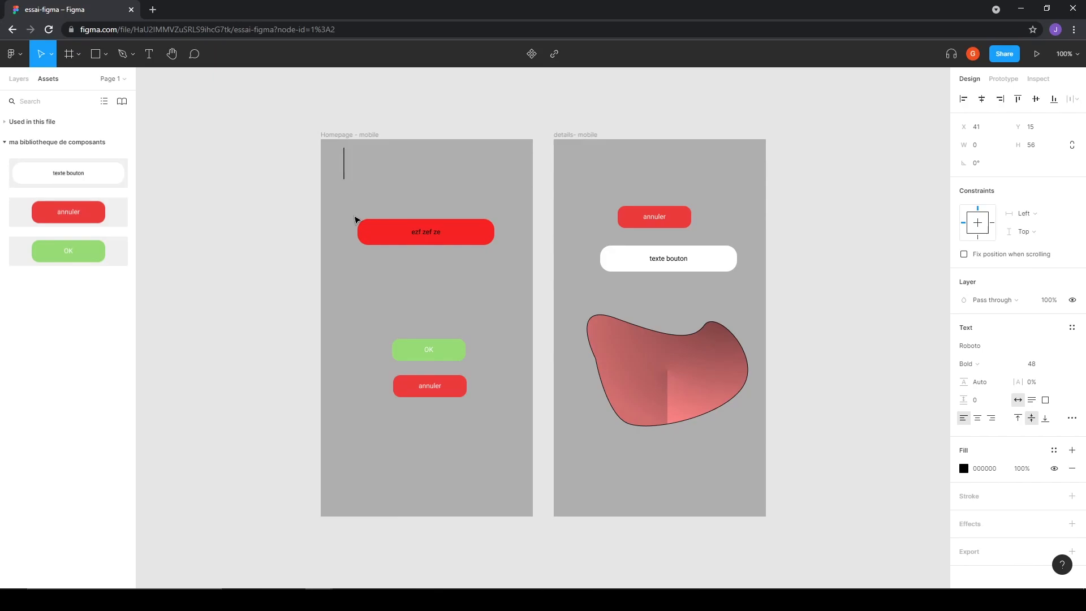
pyautogui.write('titre ')
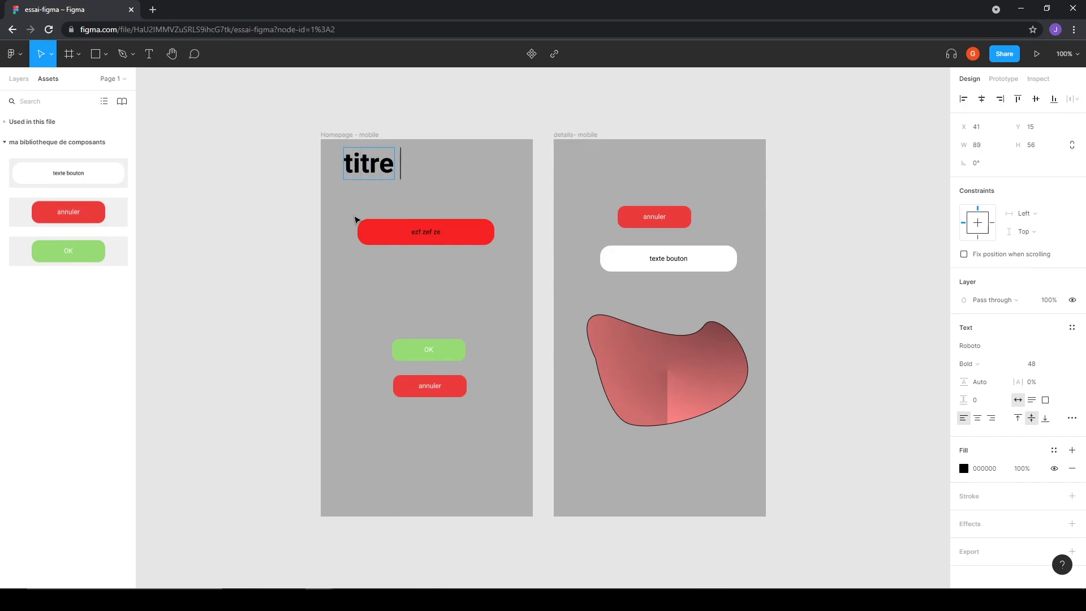
pyautogui.write('de ma page')
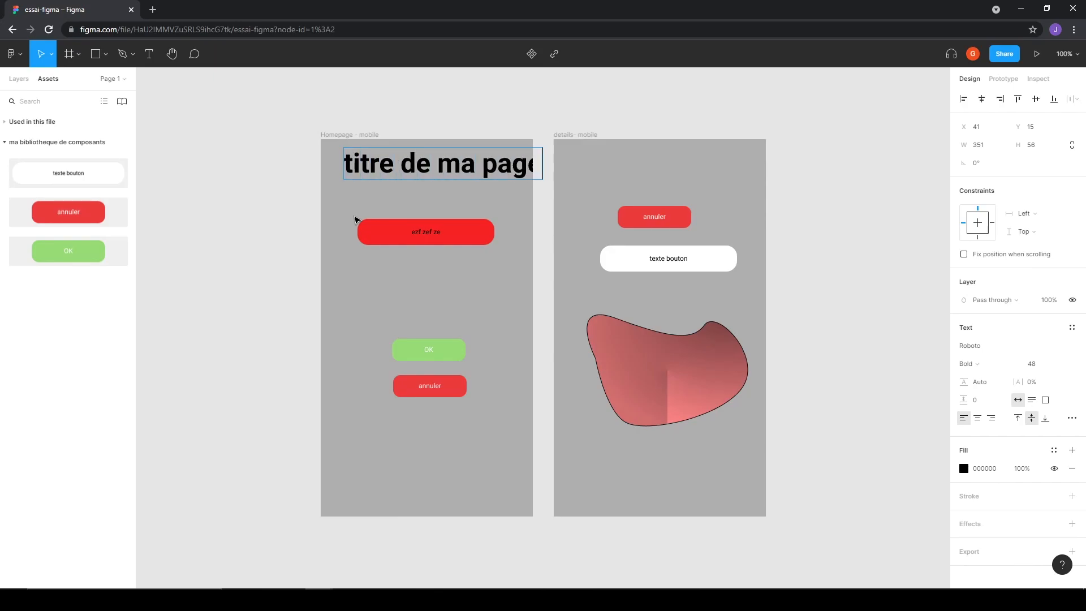
pyautogui.press('Escape')
pyautogui.moveTo(396, 173); pyautogui.dragTo(382, 172)
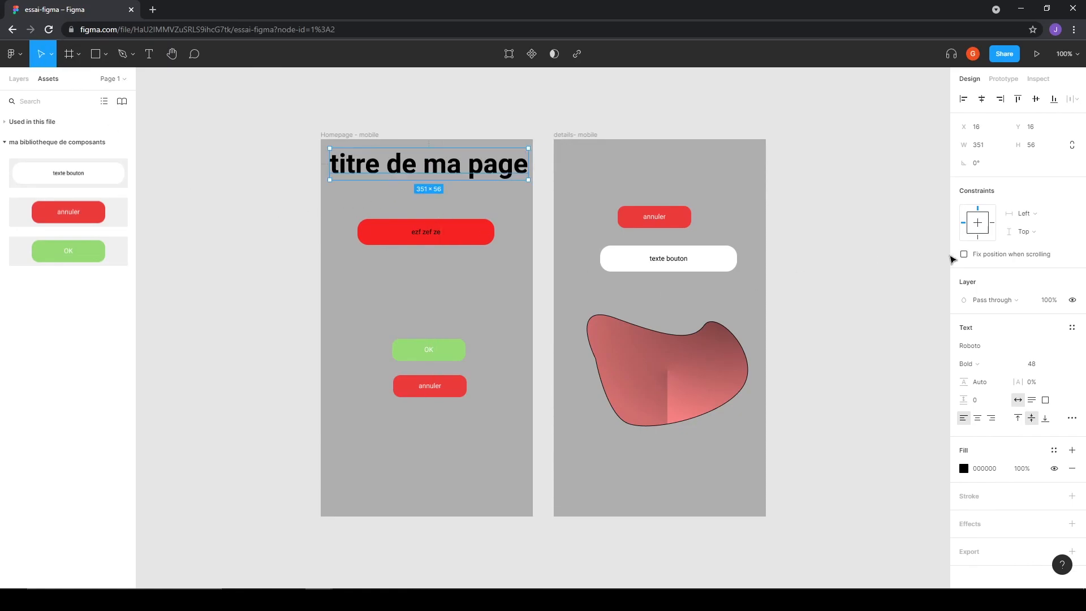
# Step: Apply the library's "Titre principal" text style to the "titre de ma page" text
pyautogui.click(1072, 330)
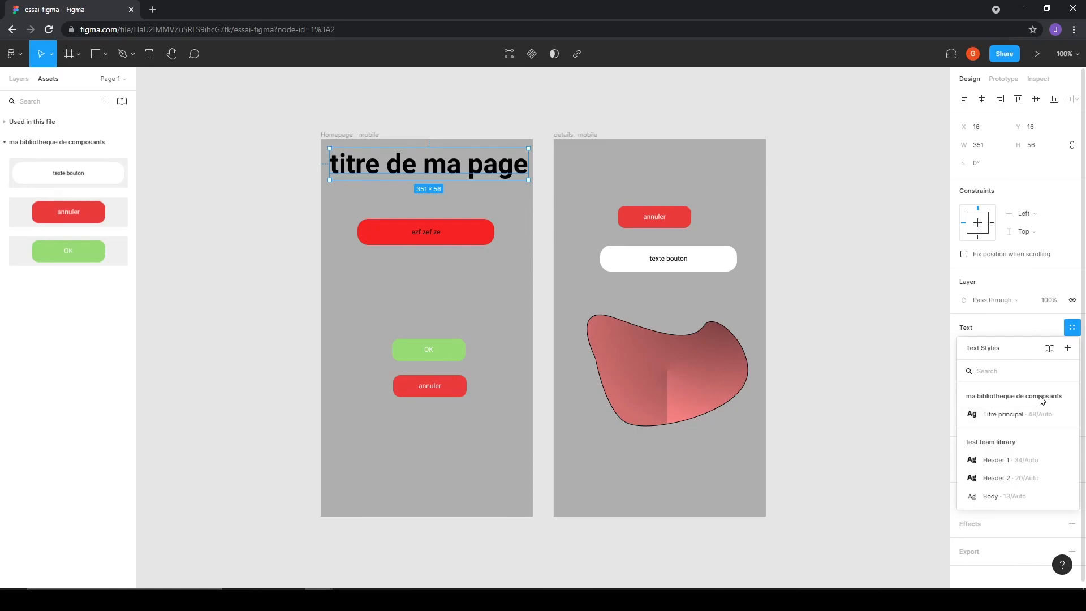
pyautogui.click(1005, 415)
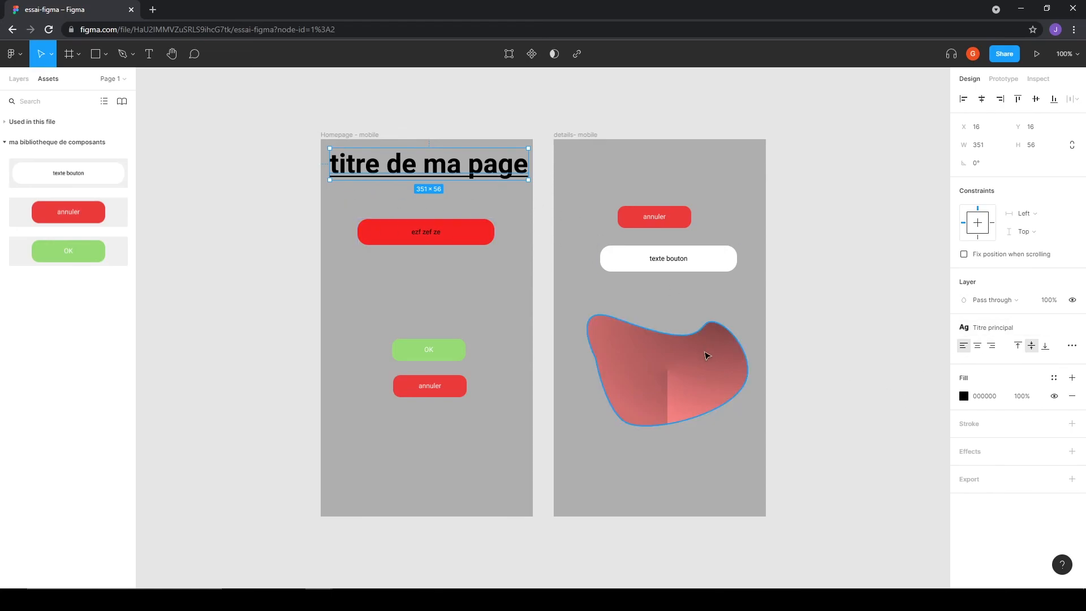
pyautogui.click(832, 333)
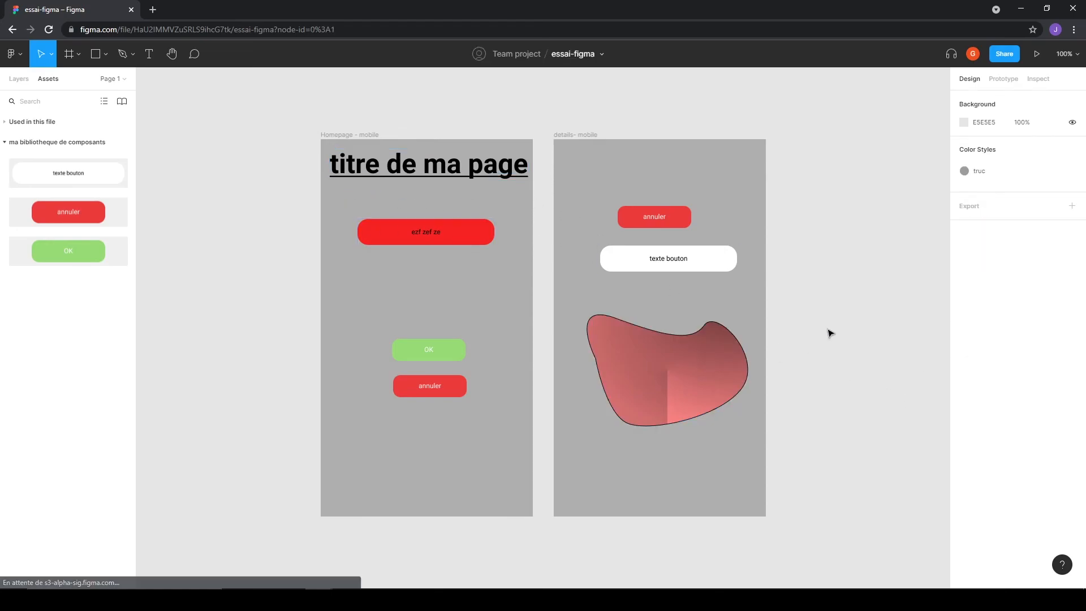